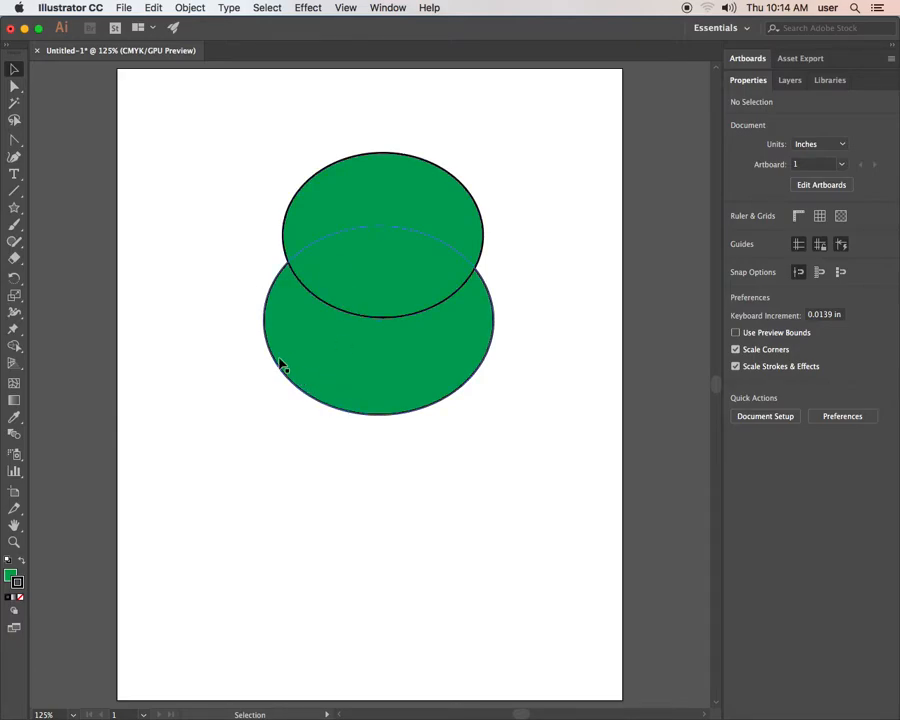
Draw five overlapping ellipses along the sides and lower edge of the lower large ellipse, starting with one about 2.03 by 1.49 in.
left_click_drag(14, 207, 78, 251)
left_click_drag(255, 321, 382, 413)
left_click_drag(328, 361, 444, 424)
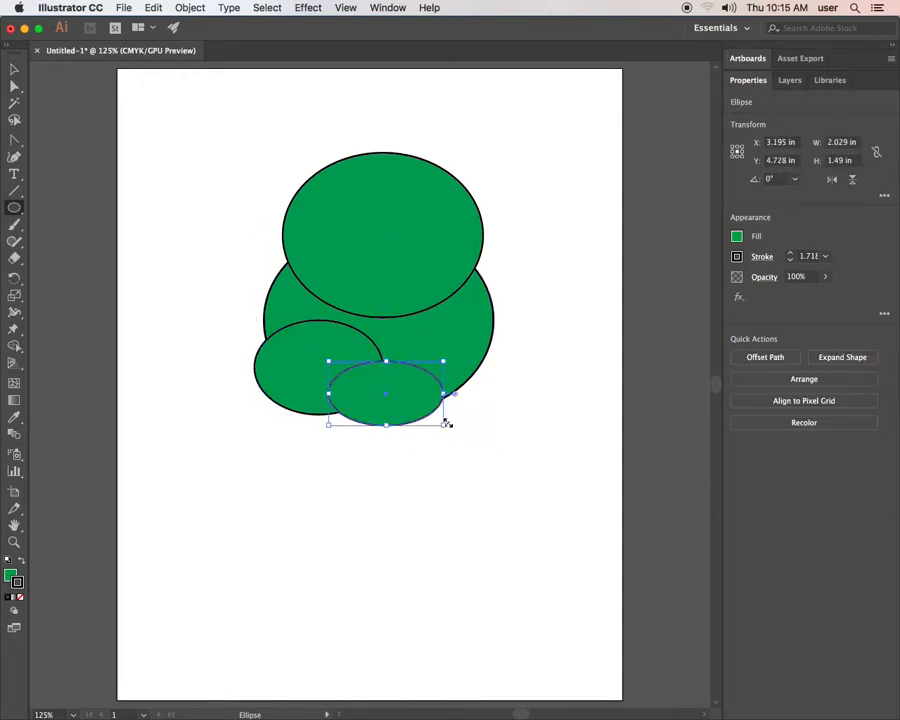
mouse_move(418, 337)
left_mouse_down()
mouse_move(474, 382)
mouse_move(486, 414)
mouse_move(493, 410)
mouse_move(424, 330)
mouse_move(500, 366)
mouse_move(482, 354)
mouse_move(512, 388)
mouse_move(468, 392)
left_mouse_up()
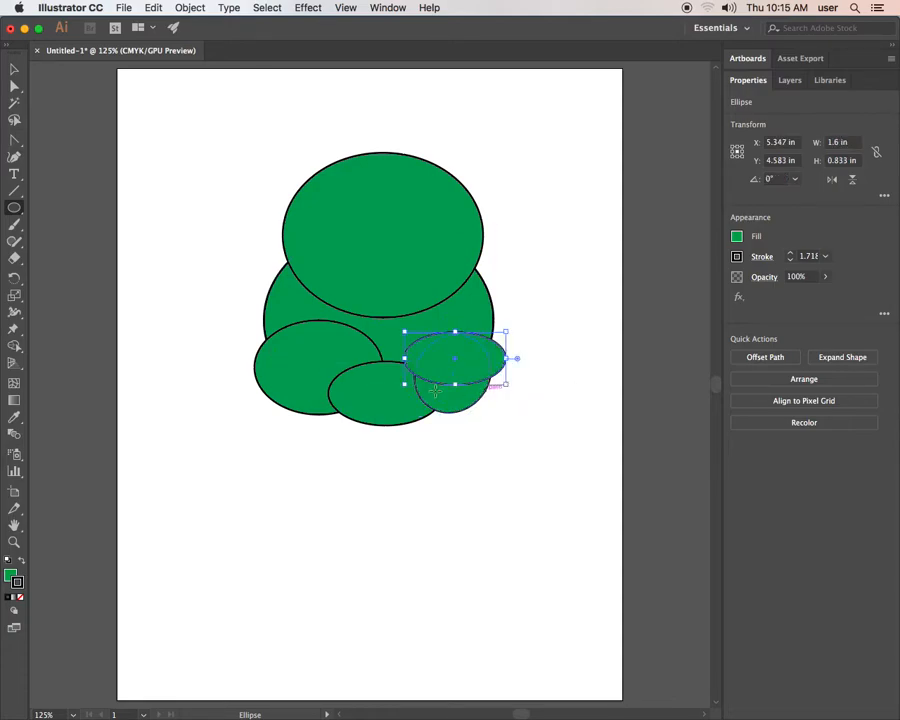
left_click_drag(249, 321, 323, 354)
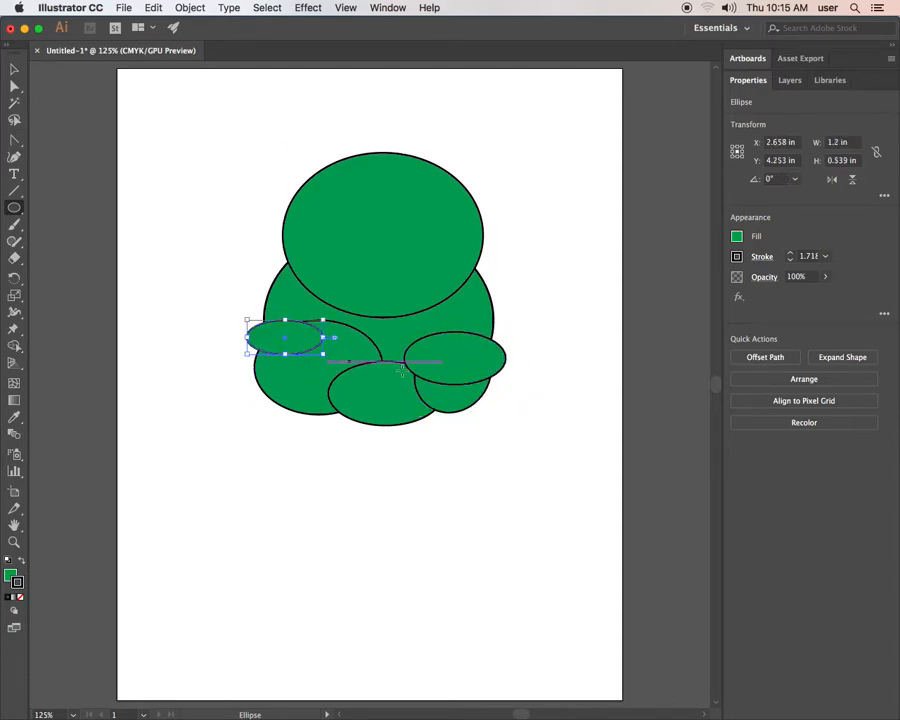
Draw six smaller overlapping ellipses along the lower rim of the upper large ellipse, ending with one about 0.62 by 0.31 in.
mouse_move(272, 250)
left_mouse_down()
mouse_move(356, 302)
mouse_move(350, 296)
left_mouse_up()
left_click_drag(438, 250, 485, 297)
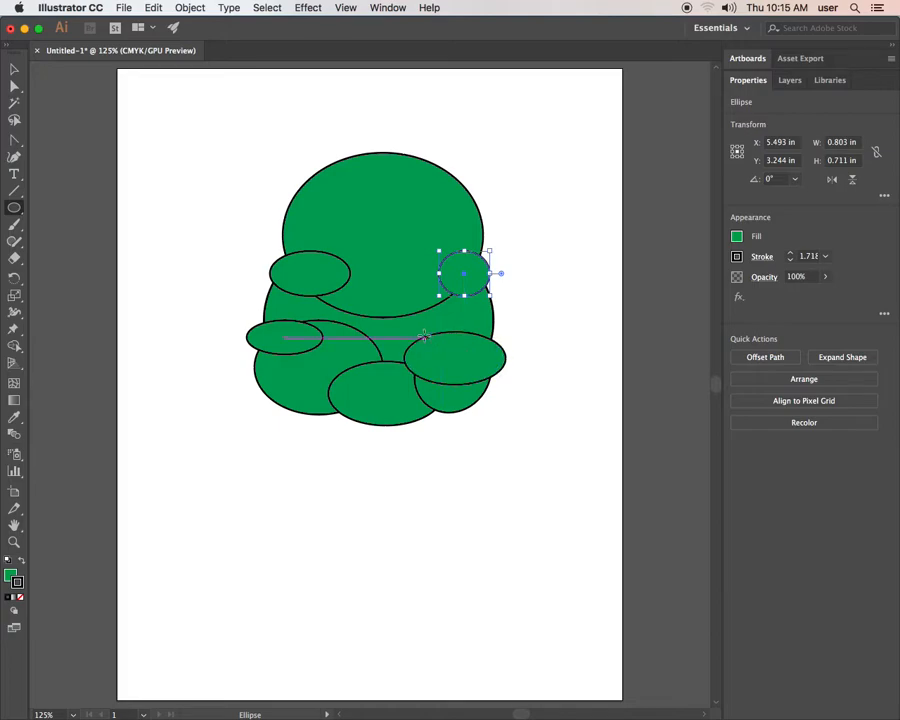
mouse_move(318, 277)
left_mouse_down()
mouse_move(380, 319)
mouse_move(378, 311)
mouse_move(434, 288)
mouse_move(462, 318)
mouse_move(462, 309)
left_mouse_up()
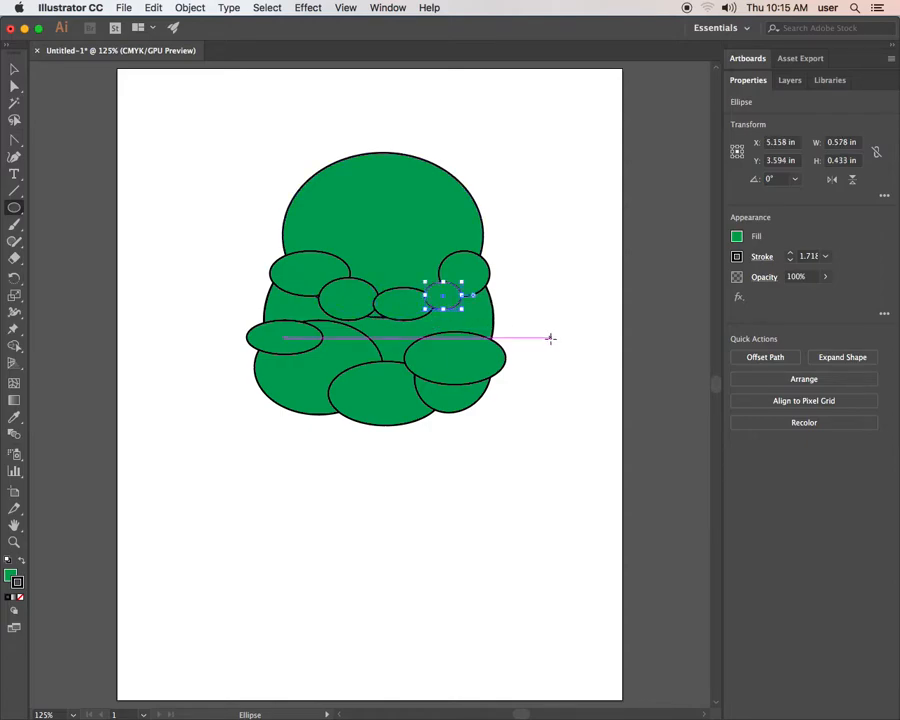
left_click_drag(360, 303, 403, 326)
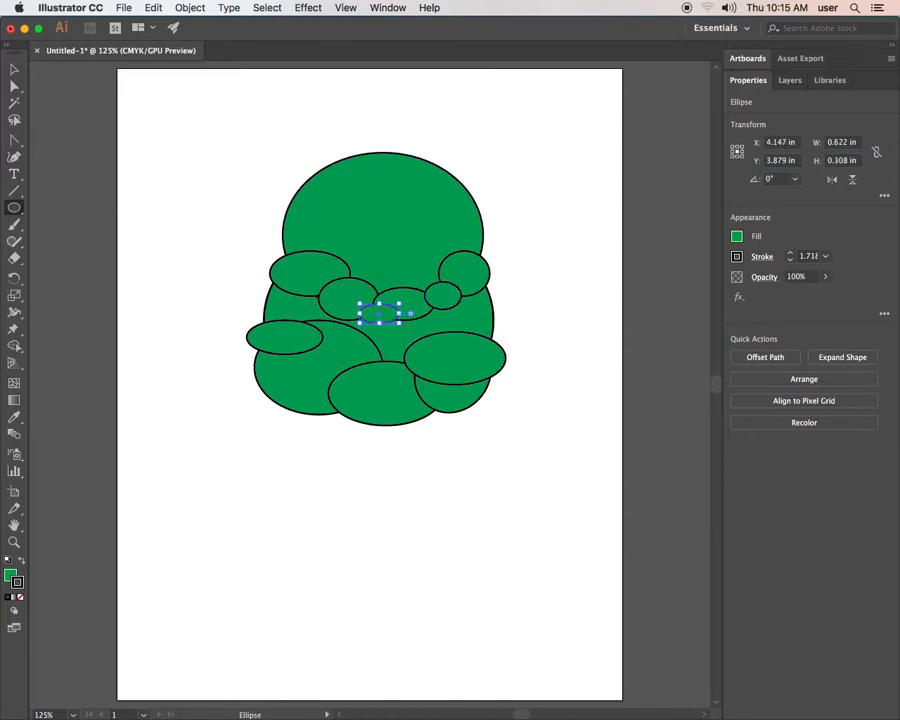
left_click(15, 345)
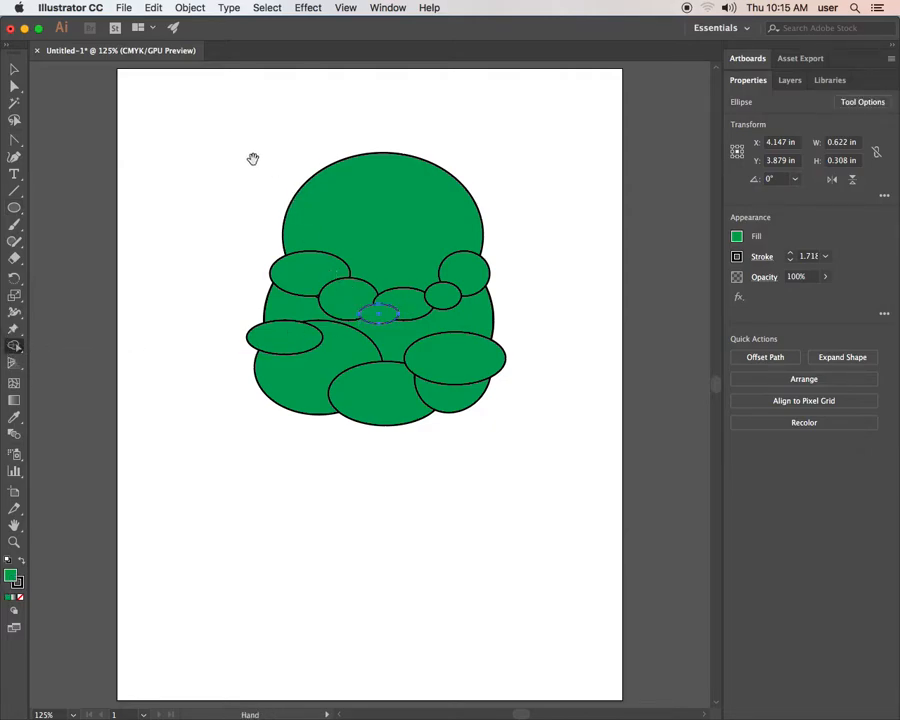
key("super+space")
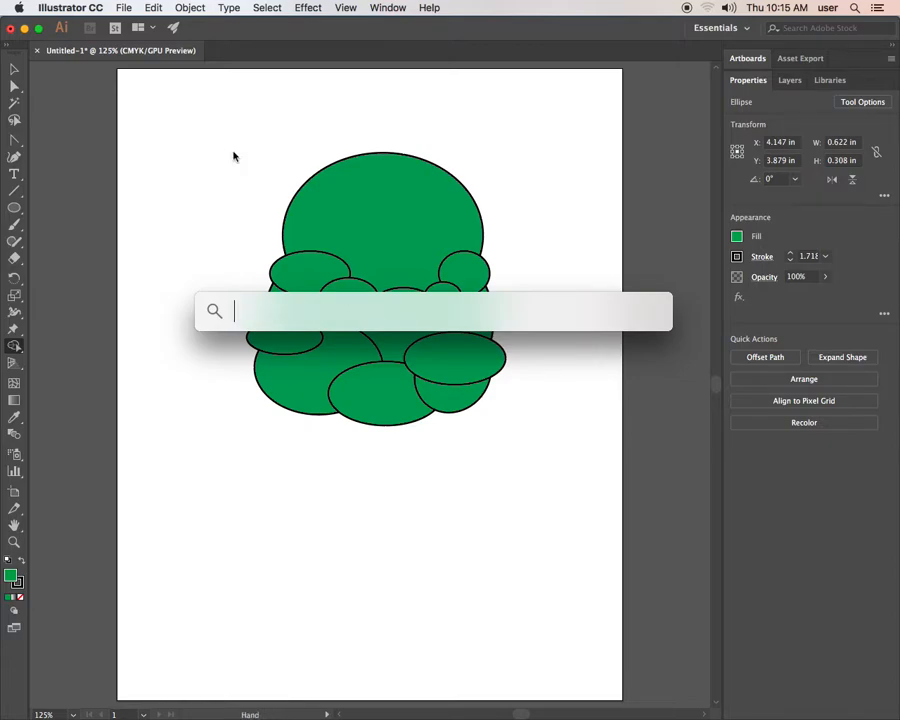
key("Escape")
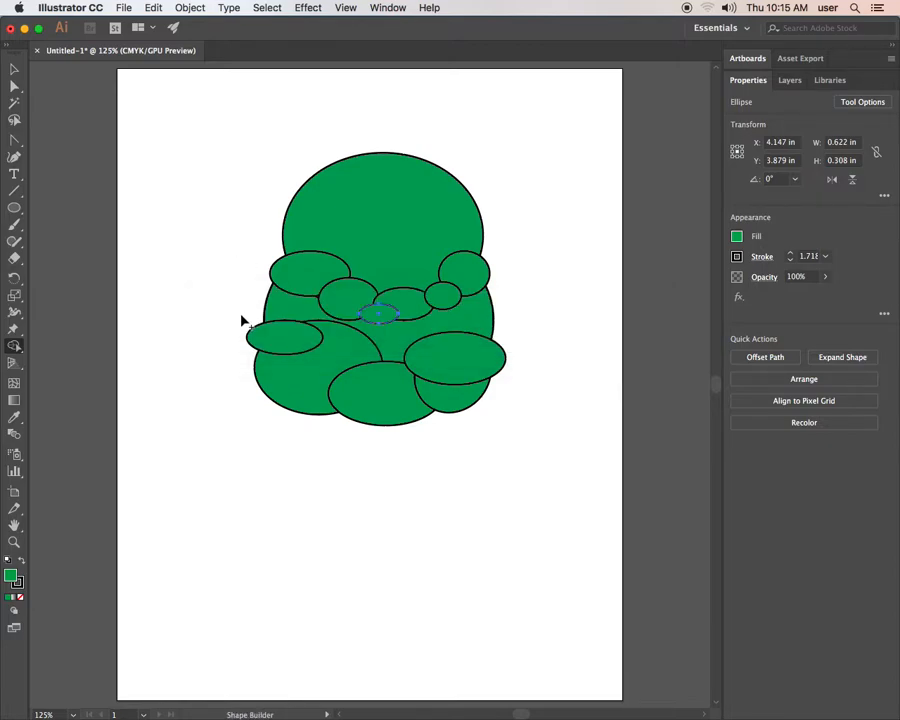
left_click(15, 70)
left_click_drag(220, 304, 545, 430)
mouse_move(201, 121)
left_mouse_down()
mouse_move(408, 261)
mouse_move(579, 482)
left_mouse_up()
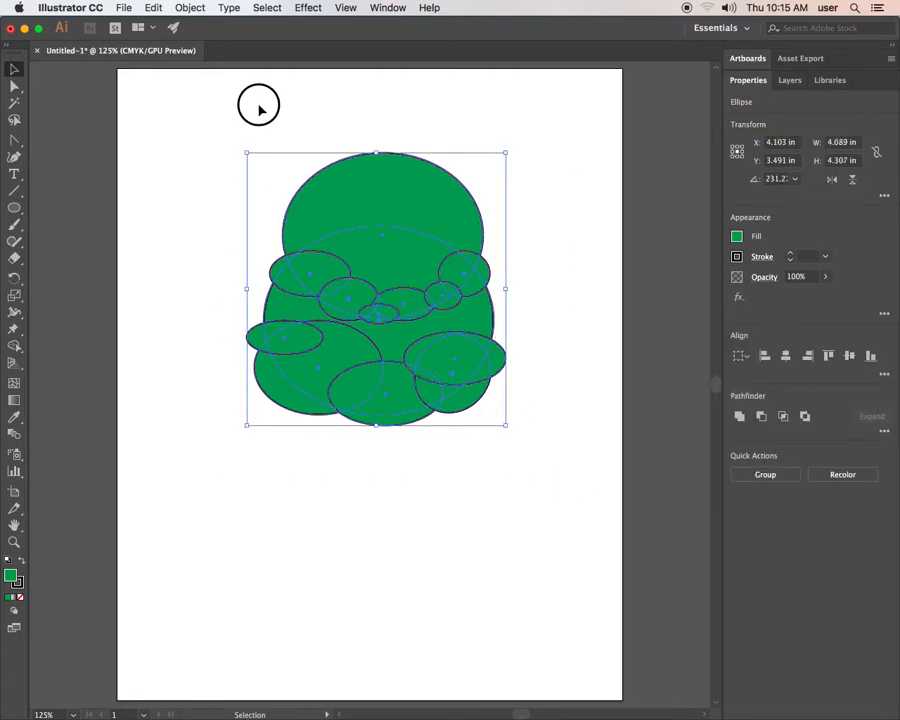
left_click(258, 107)
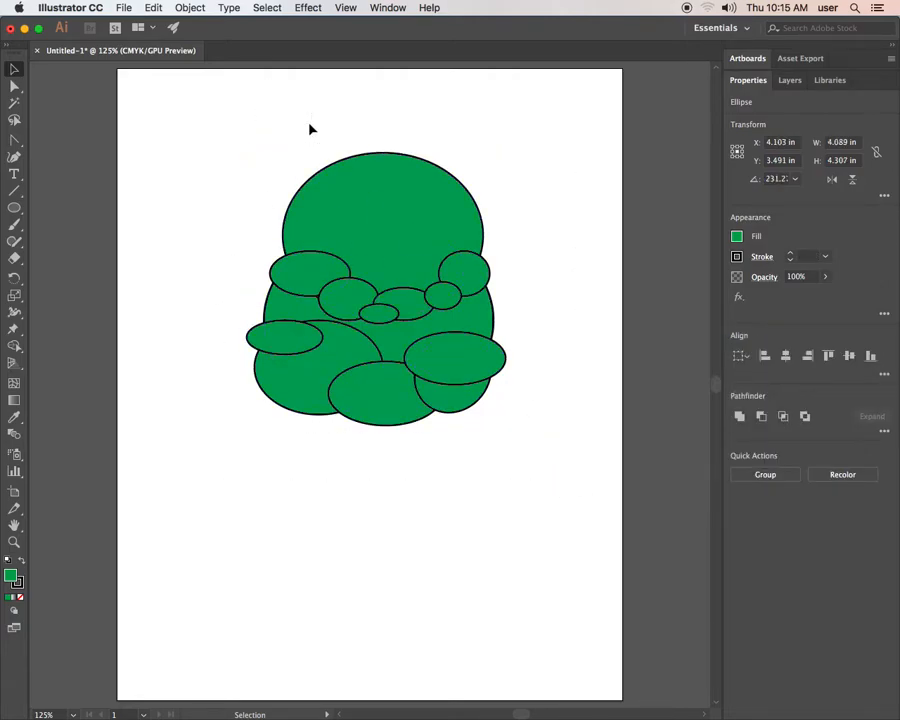
Select the lower large ellipse with its surrounding small ellipses and merge their overlapping regions into one scalloped shape with Shape Builder.
left_click(291, 308)
left_click(295, 346, "shift")
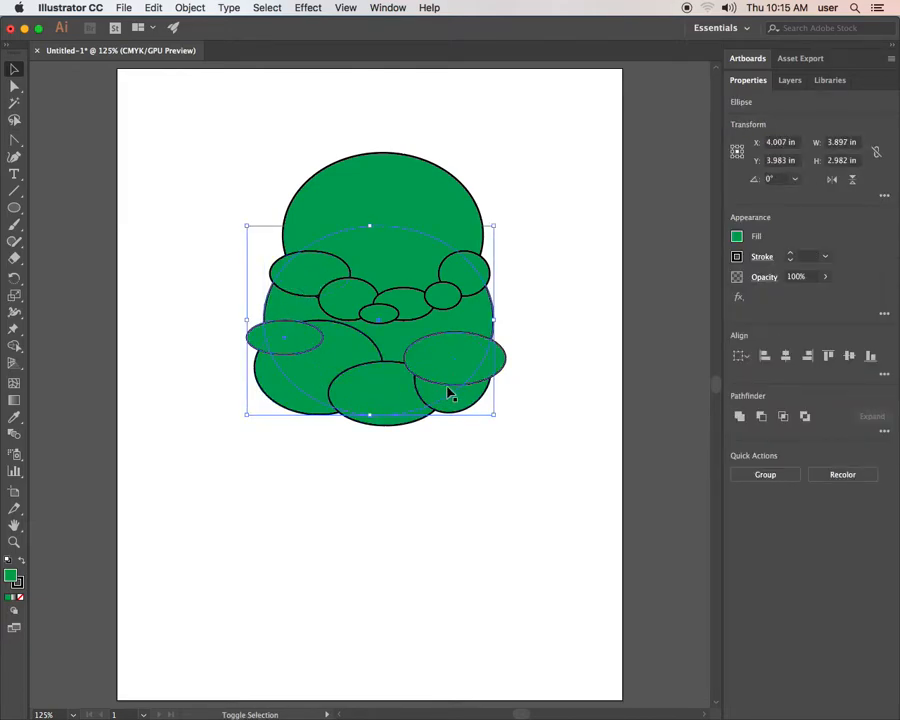
left_click(480, 362, "shift")
left_click(384, 396, "shift")
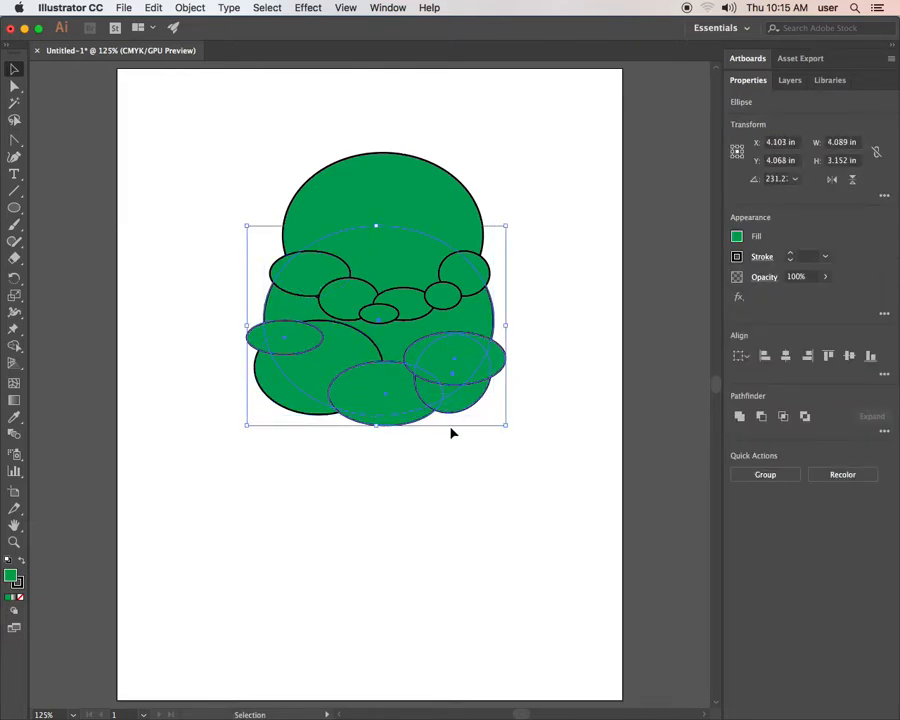
left_click(15, 345)
mouse_move(280, 318)
left_mouse_down()
mouse_move(277, 311)
mouse_move(307, 364)
mouse_move(366, 382)
mouse_move(462, 362)
mouse_move(468, 346)
mouse_move(447, 342)
left_mouse_up()
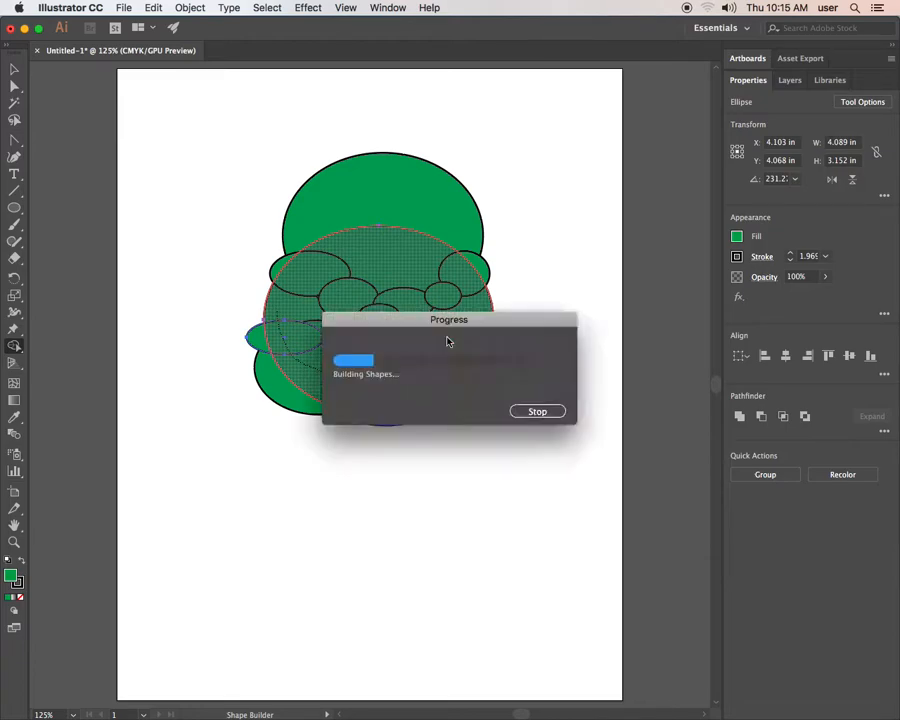
left_click_drag(277, 370, 278, 376)
left_click_drag(414, 369, 489, 363)
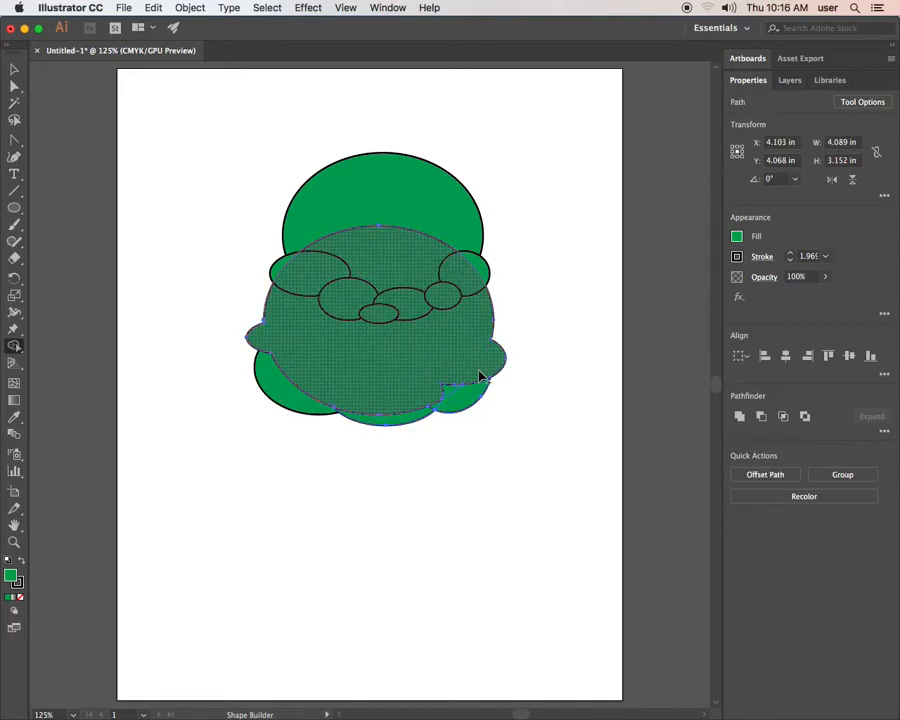
mouse_move(427, 388)
left_mouse_down()
mouse_move(466, 398)
mouse_move(408, 416)
left_mouse_up()
mouse_move(348, 394)
left_mouse_down()
mouse_move(301, 403)
mouse_move(309, 406)
left_mouse_up()
Merge the remaining ellipse at the lower left into the lower scalloped shape with Shape Builder.
left_click(297, 399, "super")
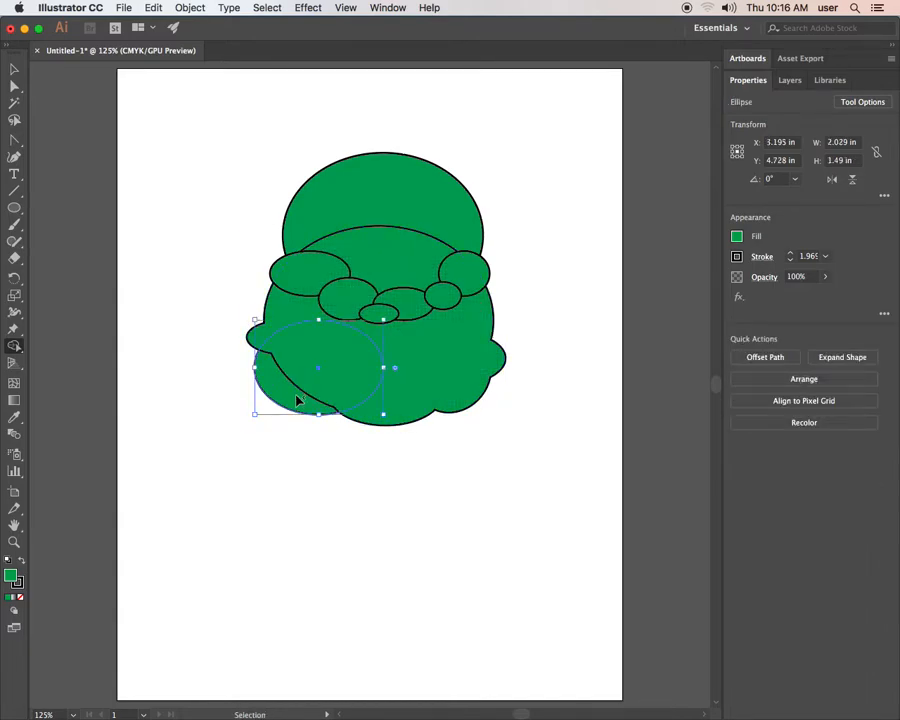
left_click(455, 397, "shift+super")
mouse_move(410, 380)
left_mouse_down()
mouse_move(291, 385)
mouse_move(305, 392)
left_mouse_up()
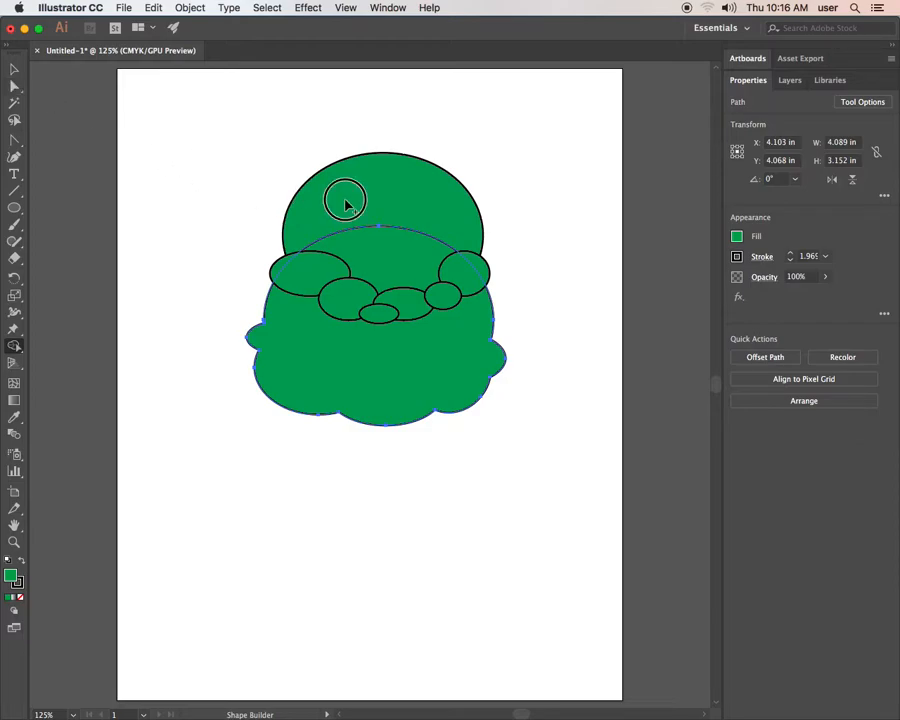
Select the upper large ellipse with the small ellipses along its rim and merge them into one shape with Shape Builder.
left_click(14, 70)
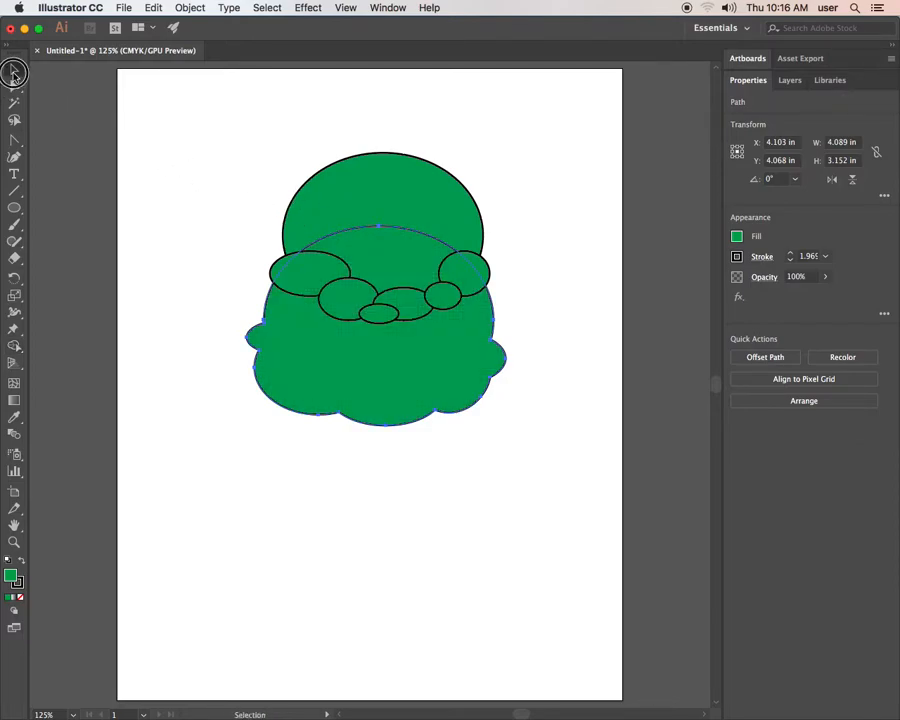
left_click(200, 175)
left_click(321, 219)
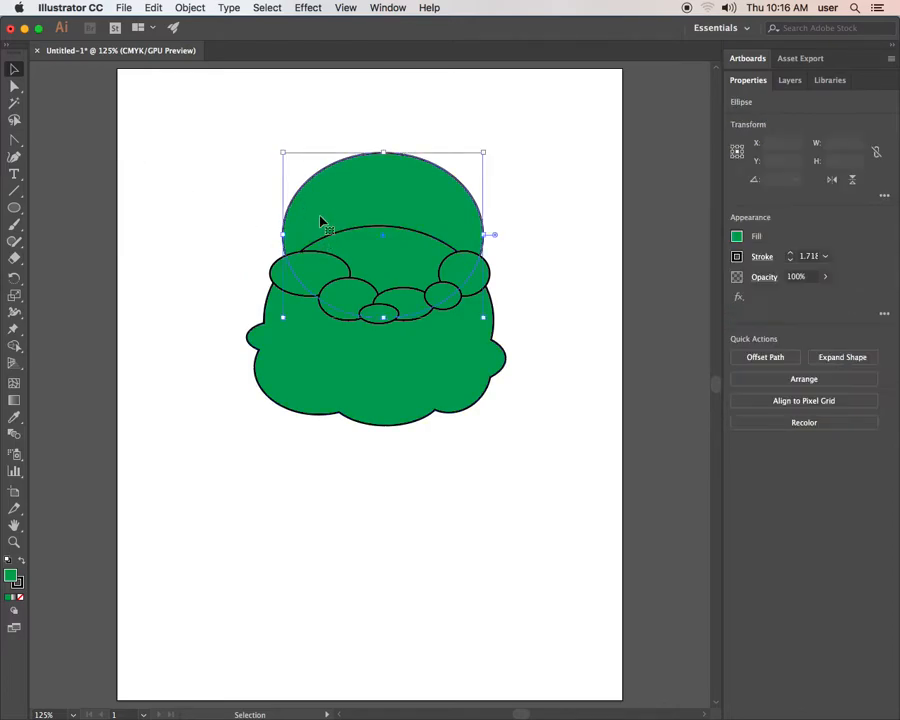
left_click(312, 264, "shift")
left_click(353, 293, "shift")
left_click(396, 309, "shift")
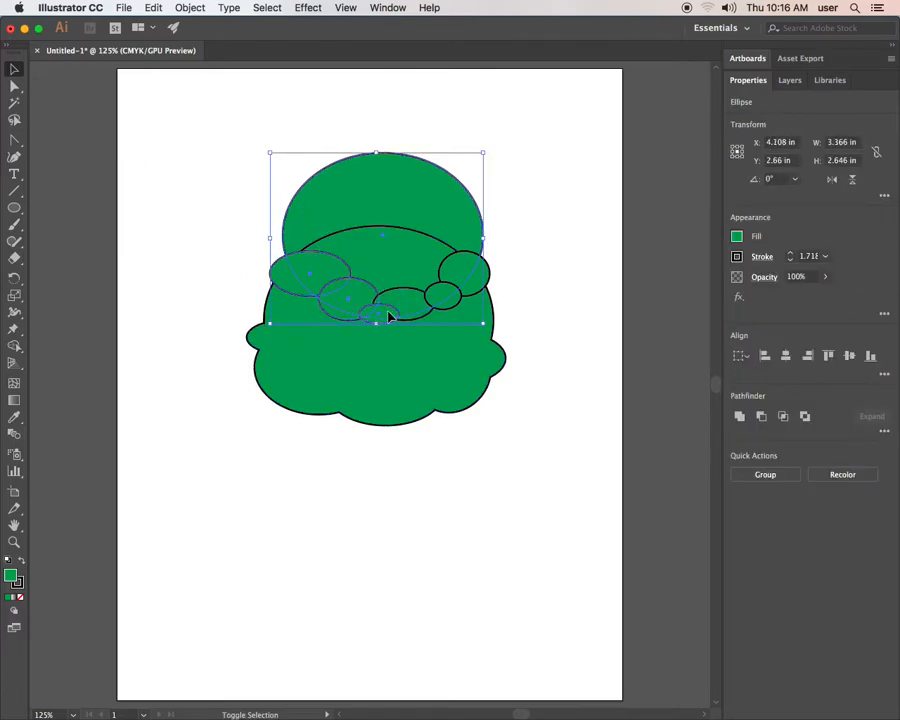
left_click(450, 278, "shift")
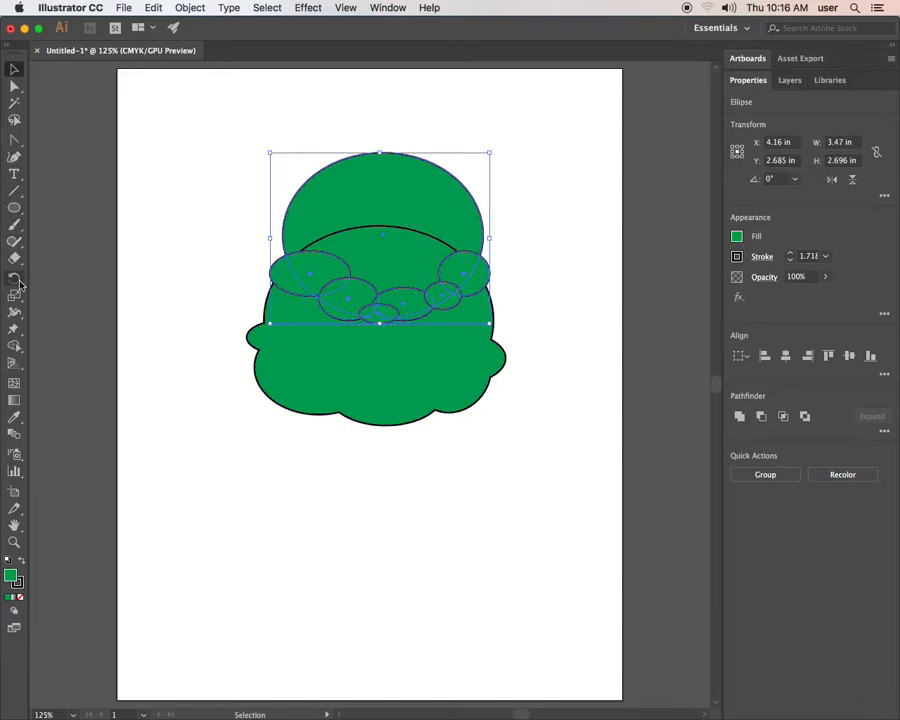
left_click(14, 345)
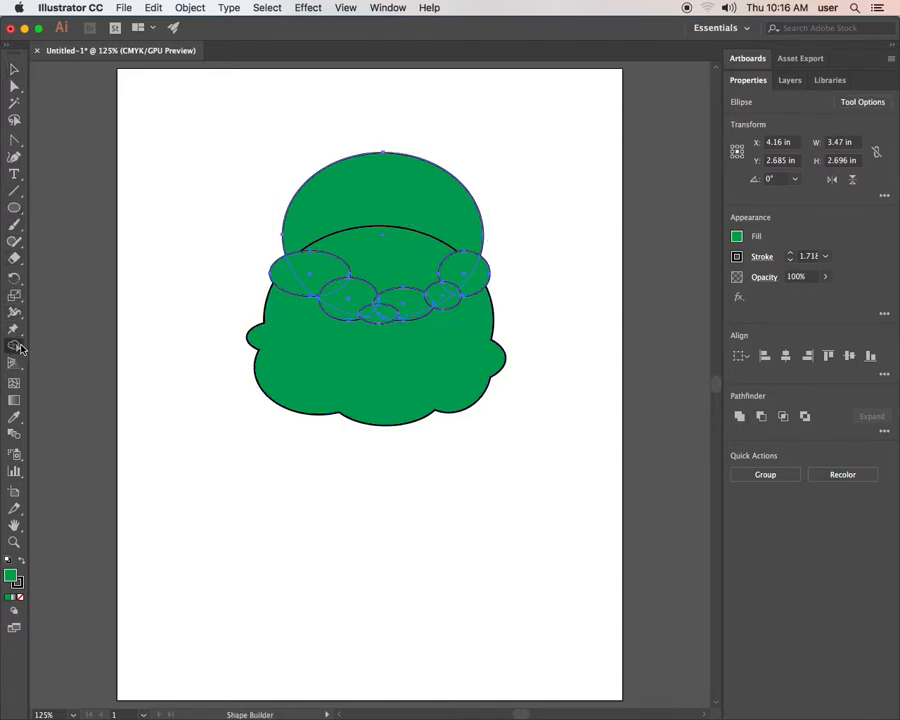
mouse_move(296, 276)
left_mouse_down()
mouse_move(283, 273)
mouse_move(317, 273)
mouse_move(333, 307)
mouse_move(384, 321)
mouse_move(400, 307)
mouse_move(418, 318)
mouse_move(436, 297)
mouse_move(458, 303)
mouse_move(462, 279)
mouse_move(475, 287)
mouse_move(474, 237)
mouse_move(462, 229)
left_mouse_up()
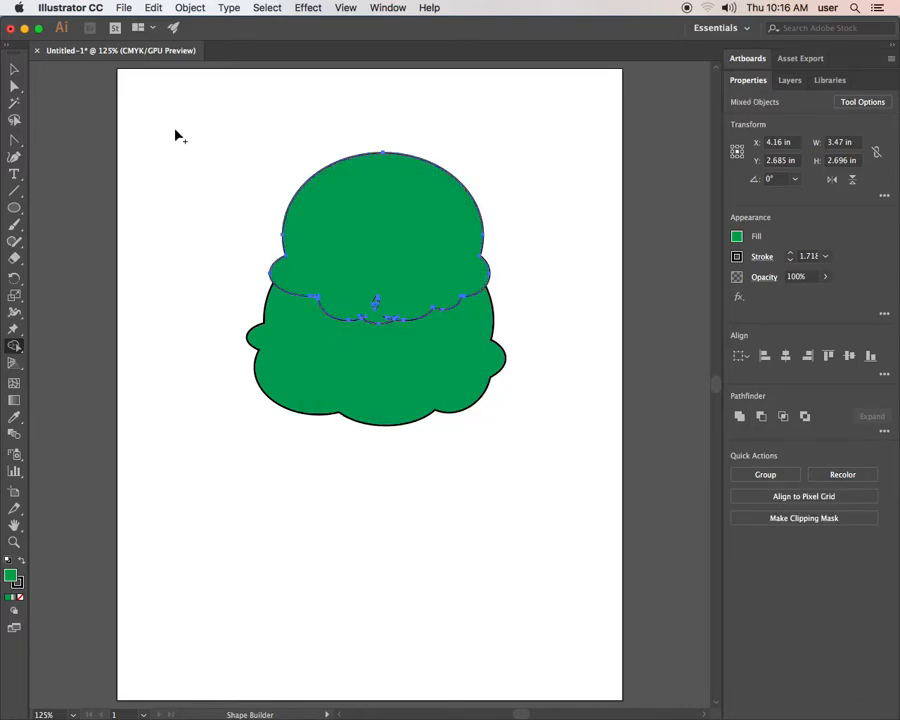
Use Shape Builder to merge the leftover sliver regions near the lower edge into the upper scalloped shape.
left_click(14, 72)
left_click(60, 140)
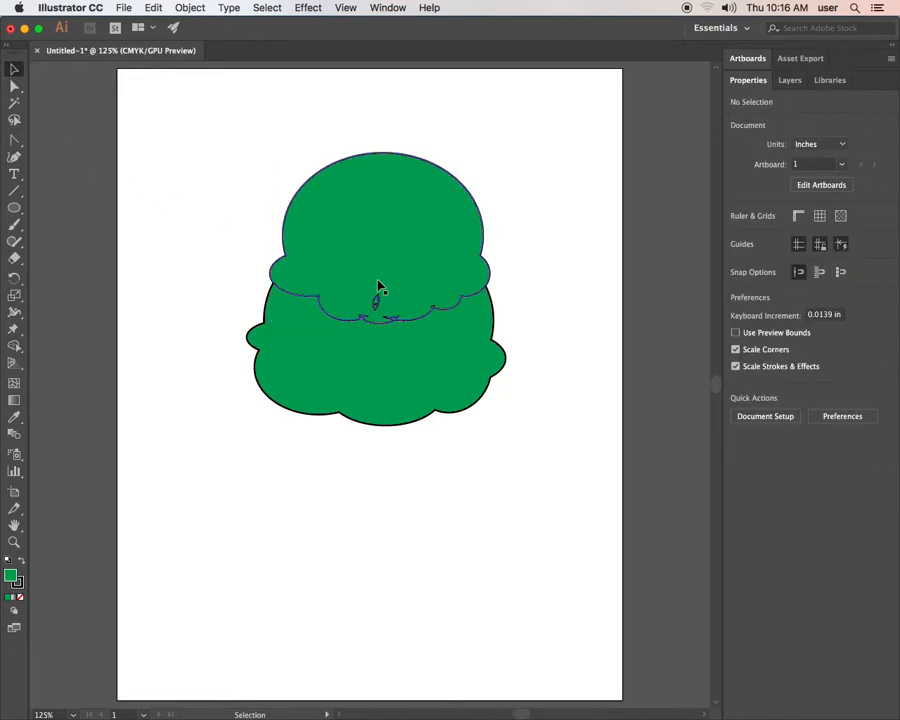
left_click(379, 288)
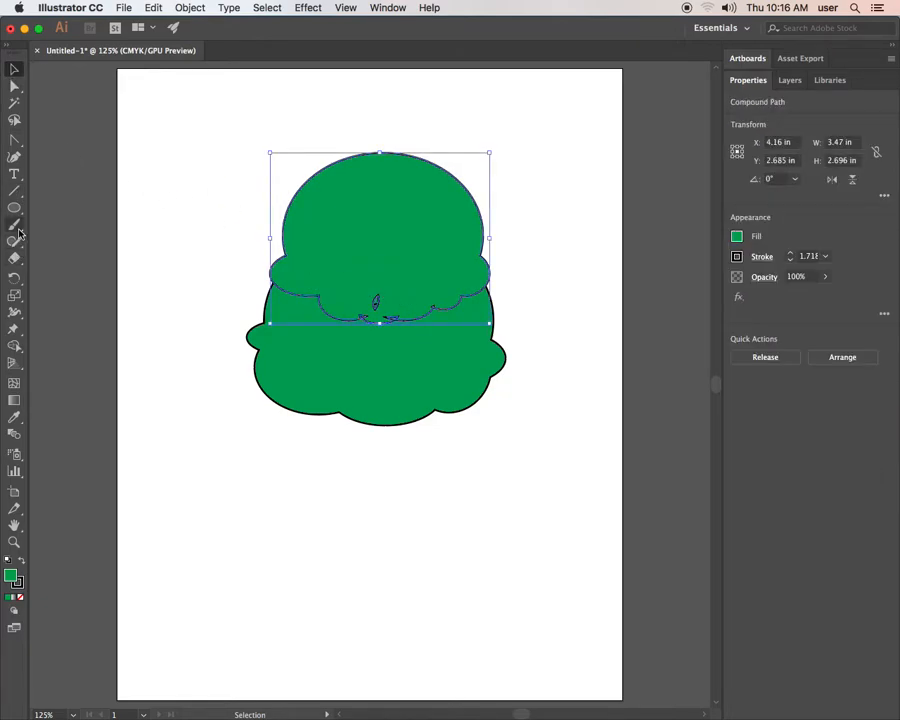
left_click(15, 347)
mouse_move(395, 318)
left_mouse_down()
mouse_move(363, 314)
mouse_move(404, 306)
mouse_move(355, 304)
mouse_move(378, 302)
left_mouse_up()
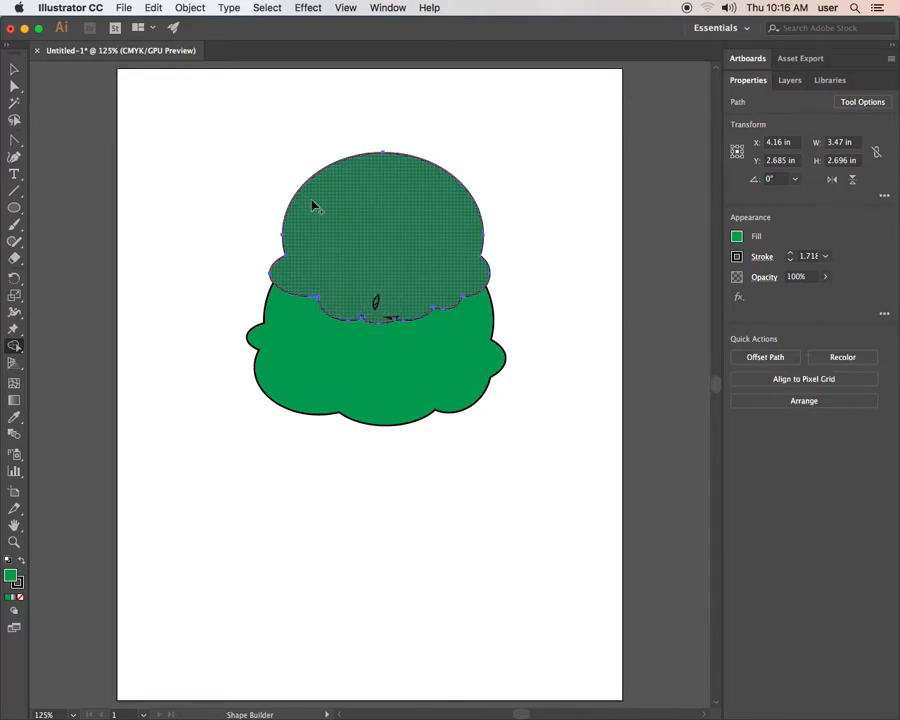
Move the lower scalloped shape down, completely clear of the upper one.
left_click(12, 70)
key("super+space")
left_click_drag(351, 206, 390, 270)
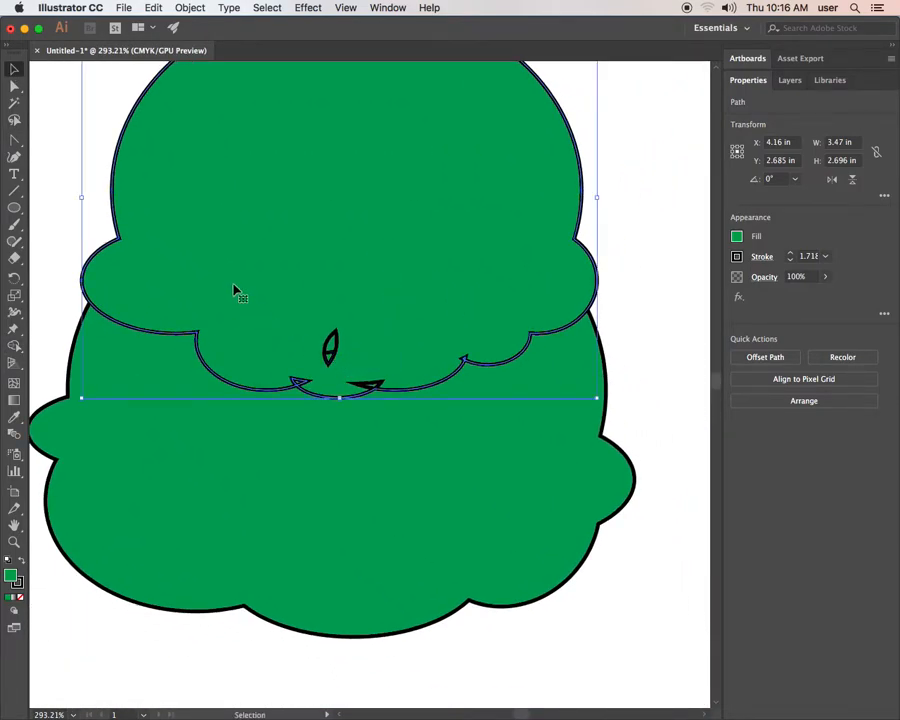
left_click_drag(258, 492, 269, 606)
left_click_drag(455, 380, 362, 536)
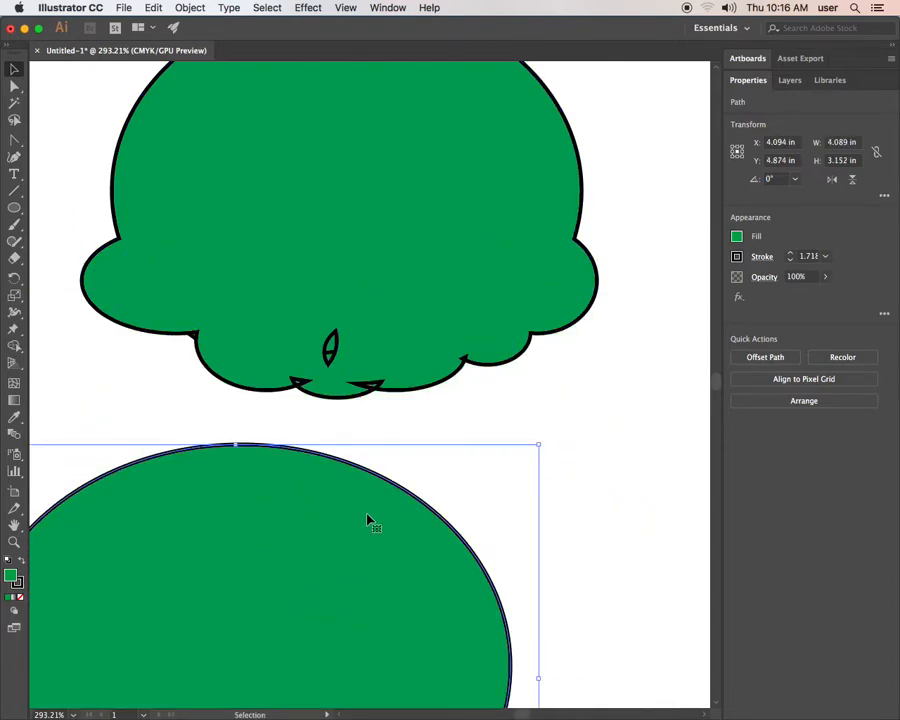
Select the upper shape with its remaining slivers and merge them into one clean outline with Shape Builder.
left_click_drag(219, 408, 480, 325)
left_click(458, 307)
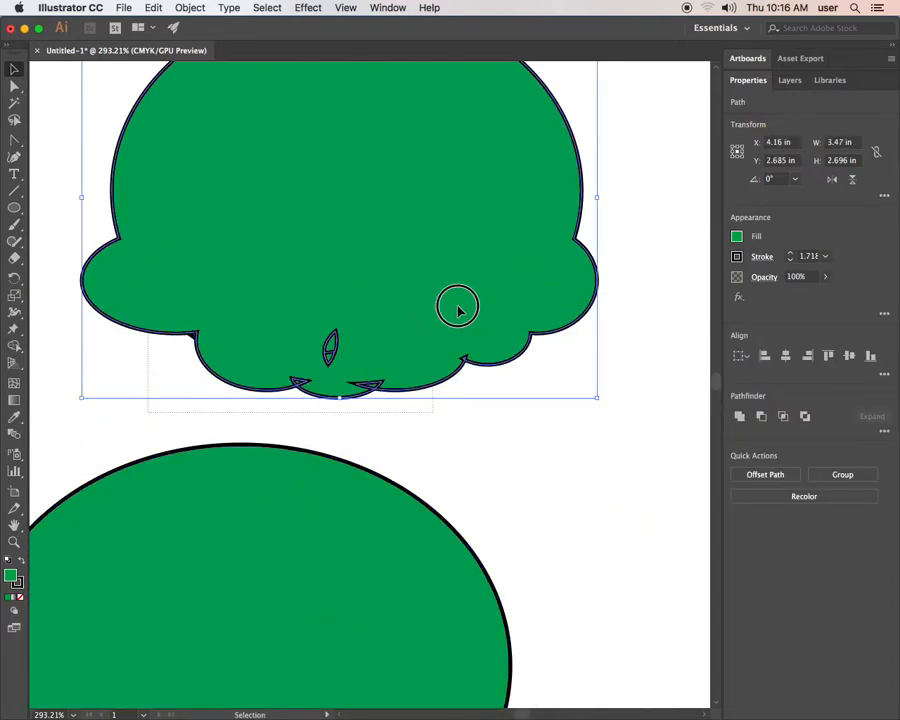
left_click(14, 345)
mouse_move(222, 330)
left_mouse_down()
mouse_move(341, 351)
mouse_move(326, 357)
mouse_move(364, 389)
mouse_move(290, 380)
left_mouse_up()
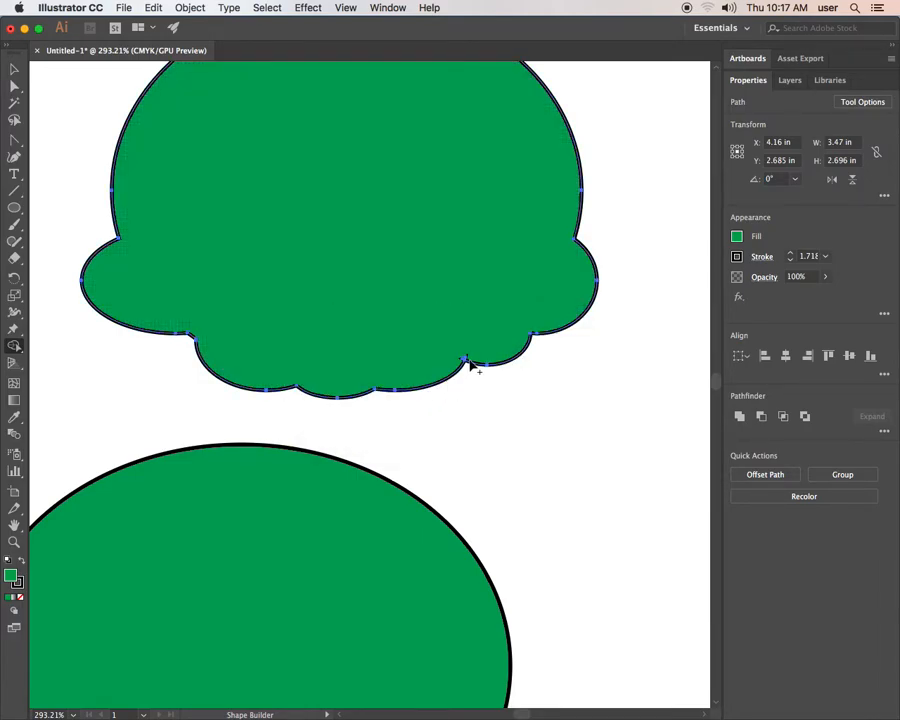
left_click(462, 363)
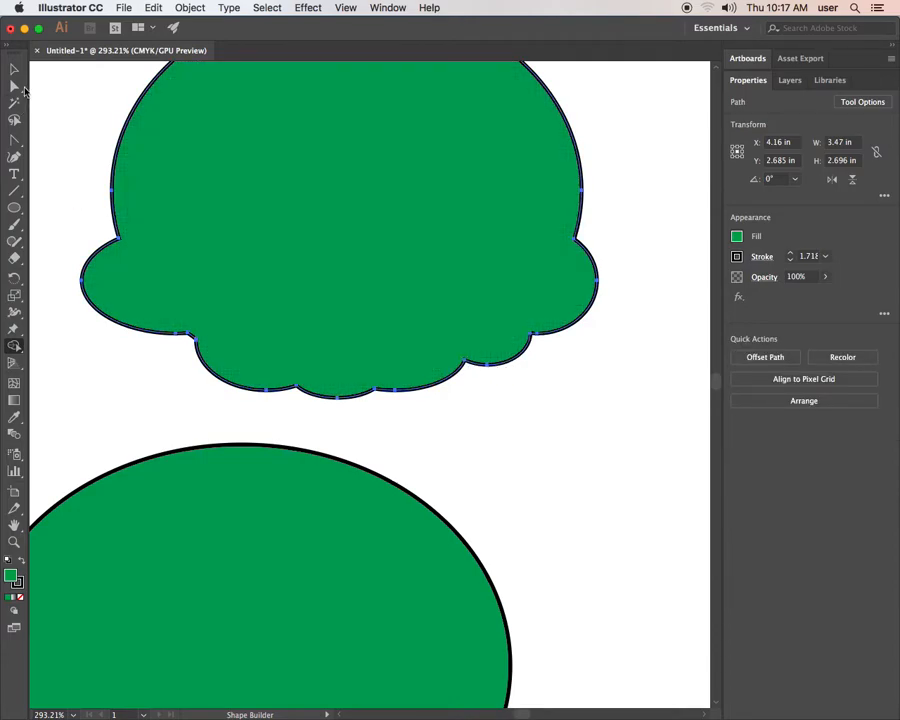
Move the upper scalloped shape down so it overlaps the upper part of the lower shape, and bring it to the front.
left_click(16, 70)
key("super+minus")
key("super+minus")
left_click_drag(440, 535, 498, 376)
left_click(578, 214)
left_click_drag(452, 228, 388, 369)
key("a")
key("super+shift+]")
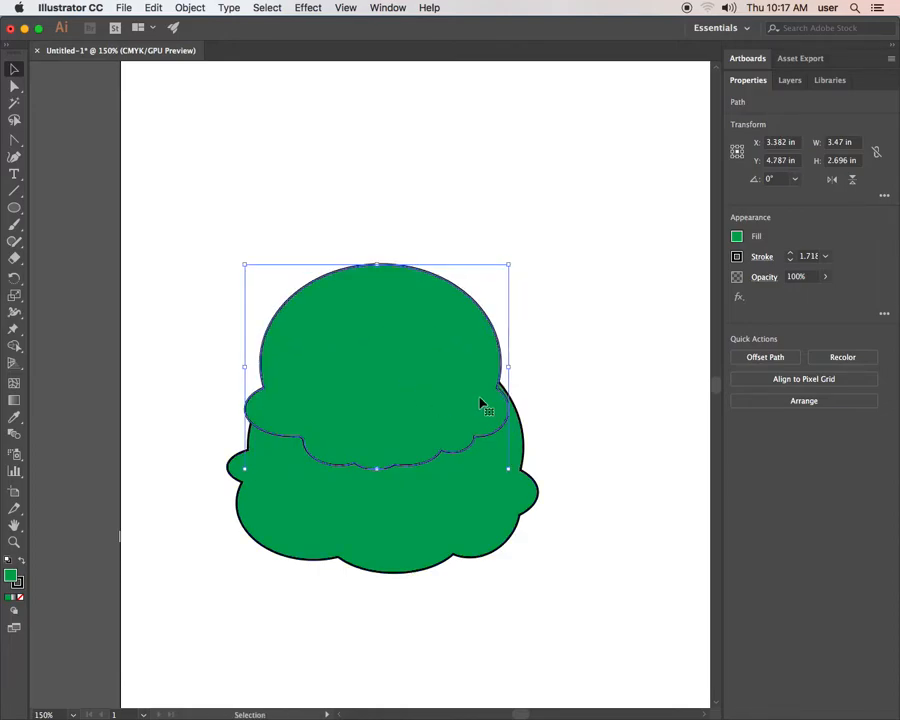
Widen the upper scalloped shape to about 3.69 in and reposition it centrally over the lower shape.
left_click_drag(512, 371, 525, 368)
left_click_drag(449, 382, 524, 282)
left_click(570, 362)
left_click_drag(520, 214, 460, 261)
Fill the upper scalloped shape with a light yellow-green swatch.
left_click(460, 260)
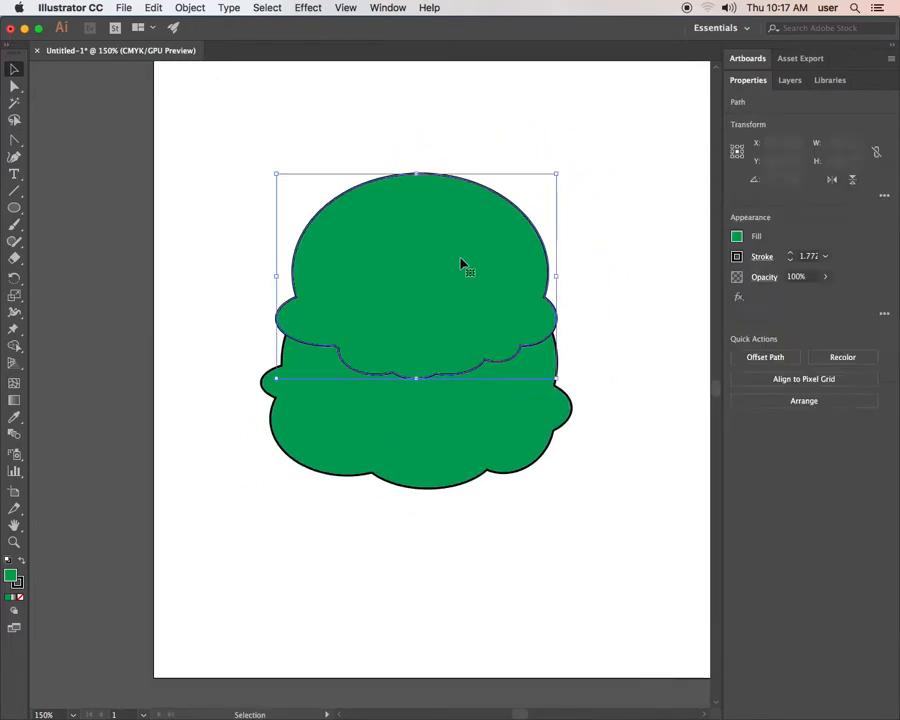
left_click(736, 237)
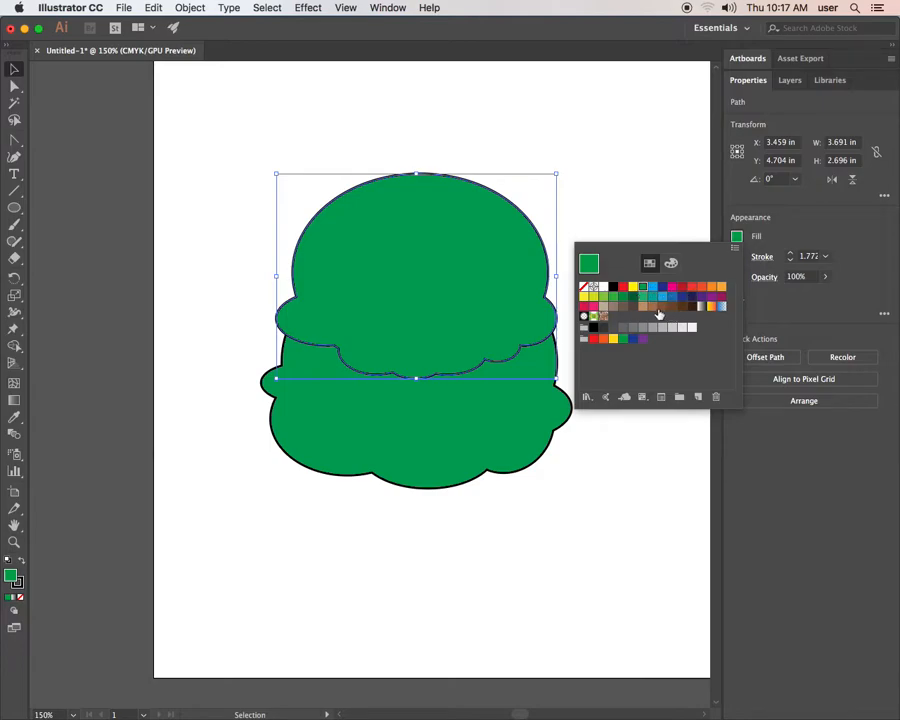
left_click(597, 302)
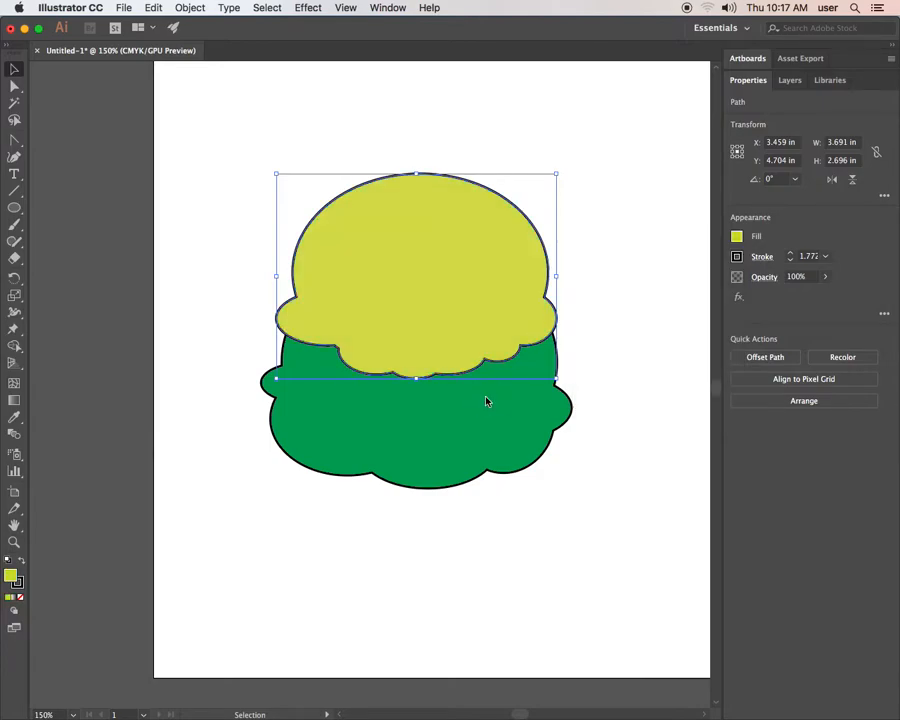
Fill the lower scalloped shape with a magenta-pink swatch and deselect it.
left_click(514, 412)
left_click(737, 236)
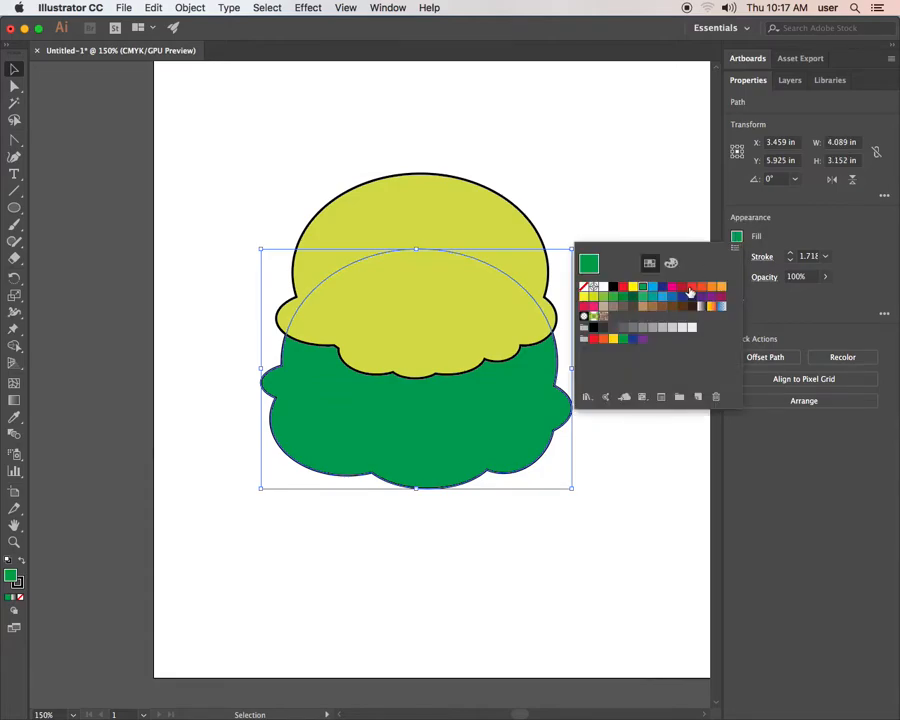
left_click(675, 290)
left_click(613, 203)
left_click(617, 205)
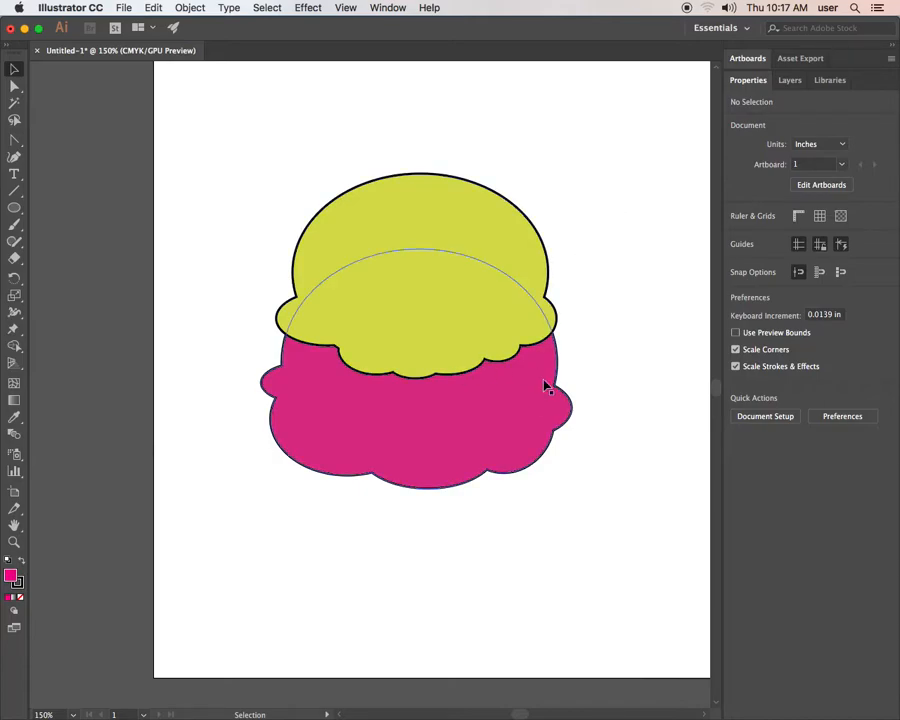
Narrow the pink lower shape from both sides to about 3.89 in wide and stretch its height to about 3.21 in.
left_click(417, 420)
left_click_drag(260, 368, 270, 368)
left_click_drag(575, 373, 566, 372)
left_click_drag(419, 490, 414, 495)
left_click(610, 370)
left_click(503, 288)
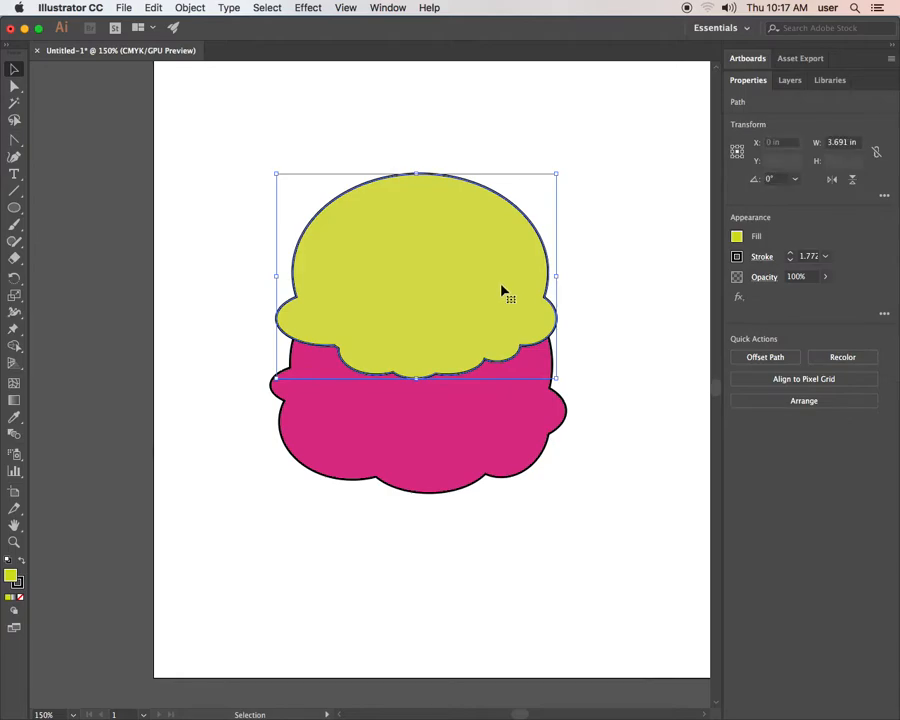
Start an Envelope Distort mesh on the pink lower shape with the preview turned on.
left_click(425, 430)
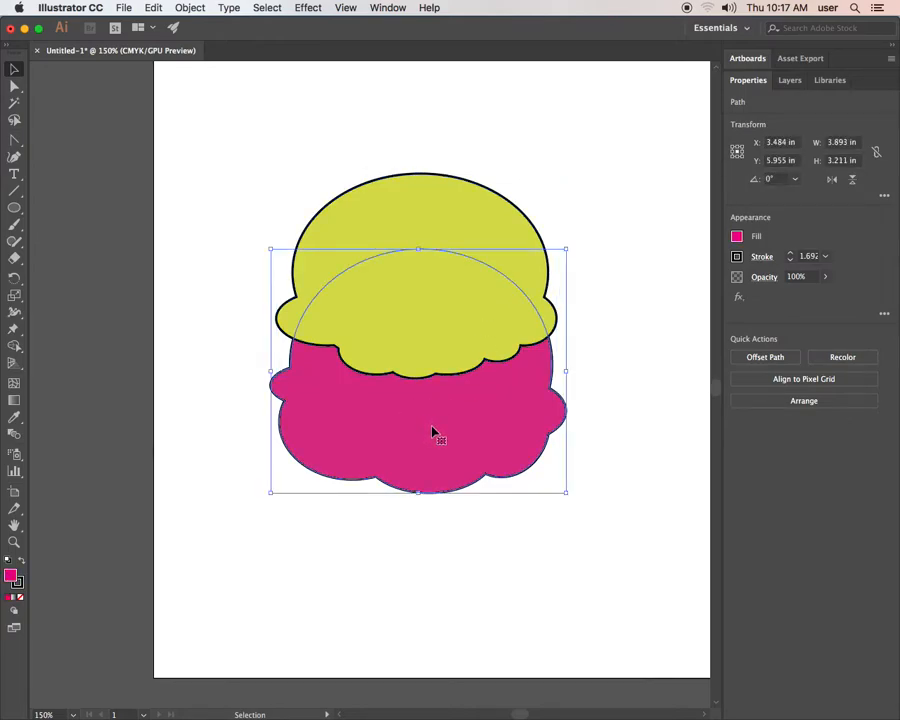
left_click(204, 9)
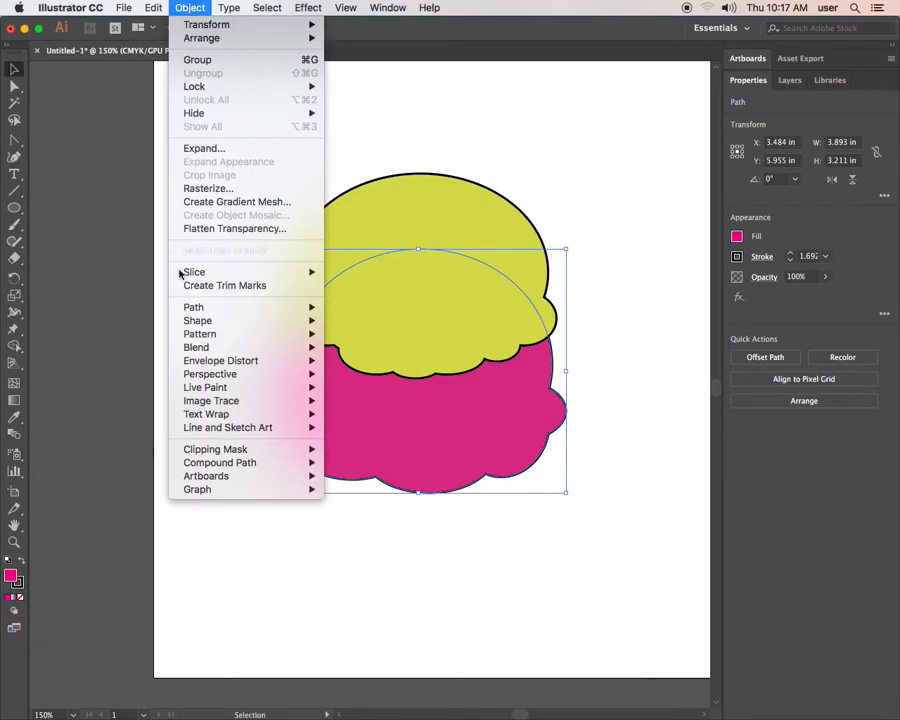
mouse_move(215, 340)
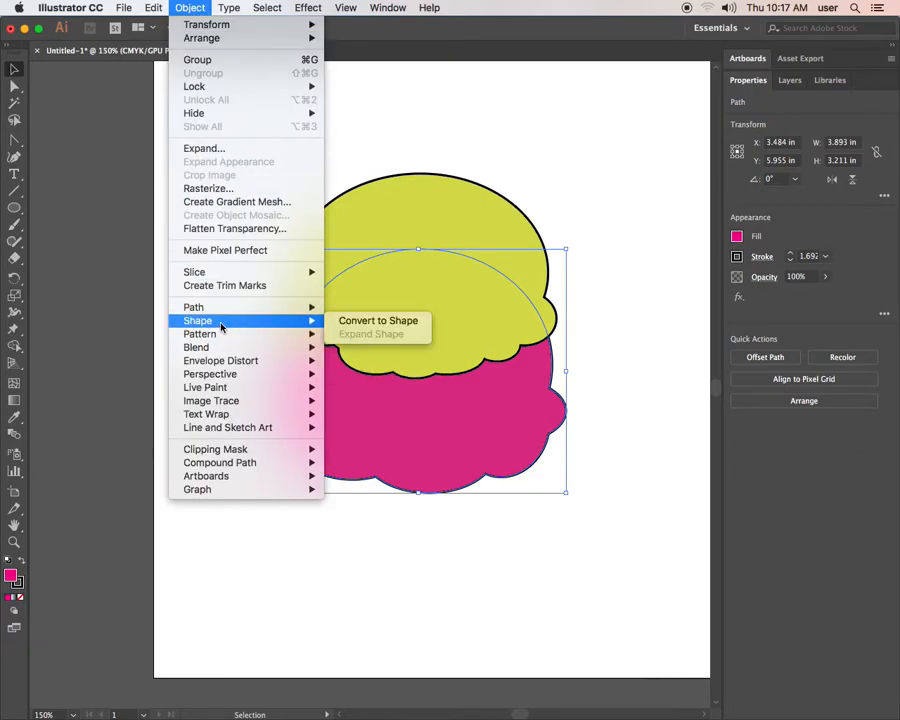
mouse_move(227, 362)
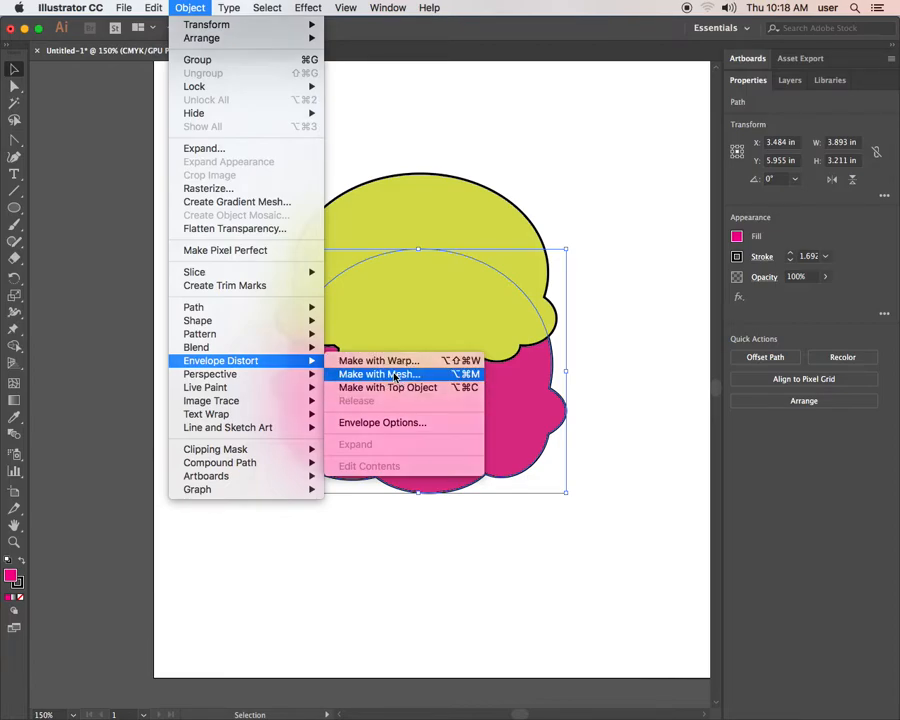
left_click(397, 376)
left_click(198, 261)
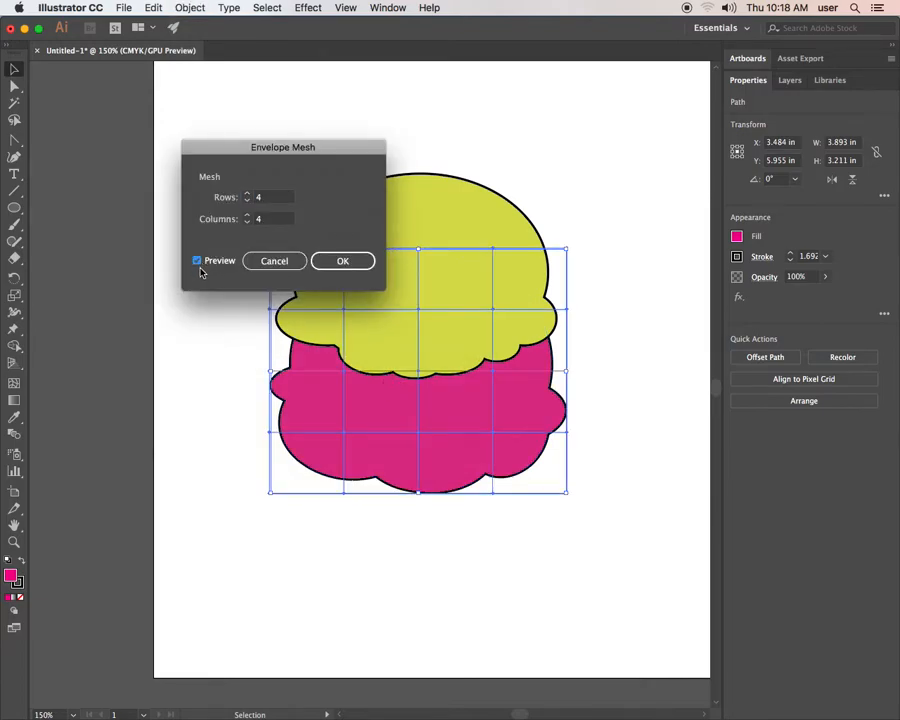
Set the envelope mesh to 3 rows and 8 columns, apply it, and dismiss the Puppet Warp tour tip.
left_click(248, 199)
left_click(248, 199)
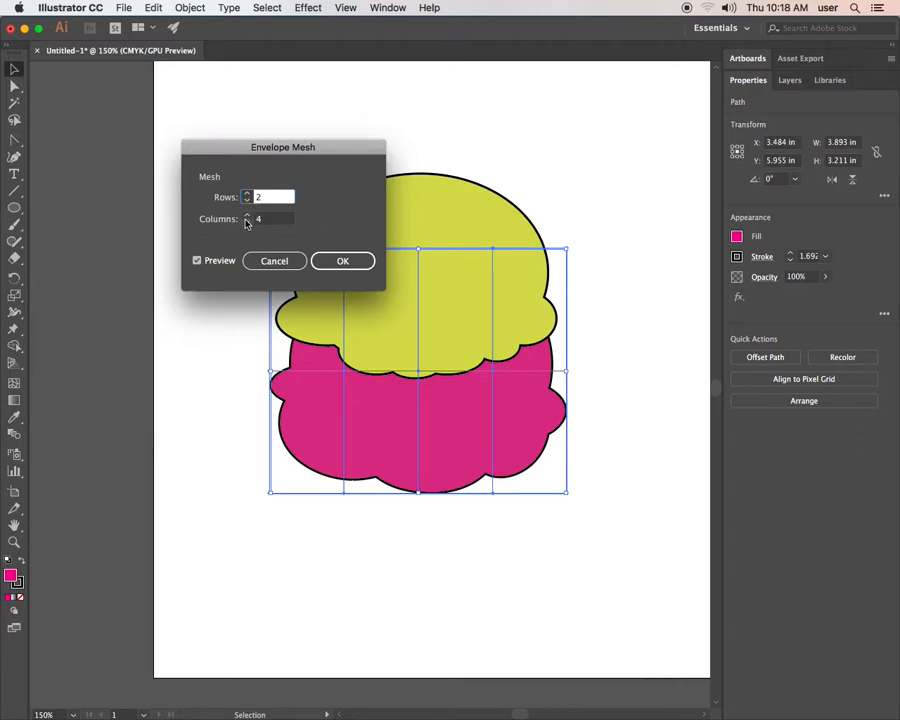
left_click(247, 216)
left_click(247, 216)
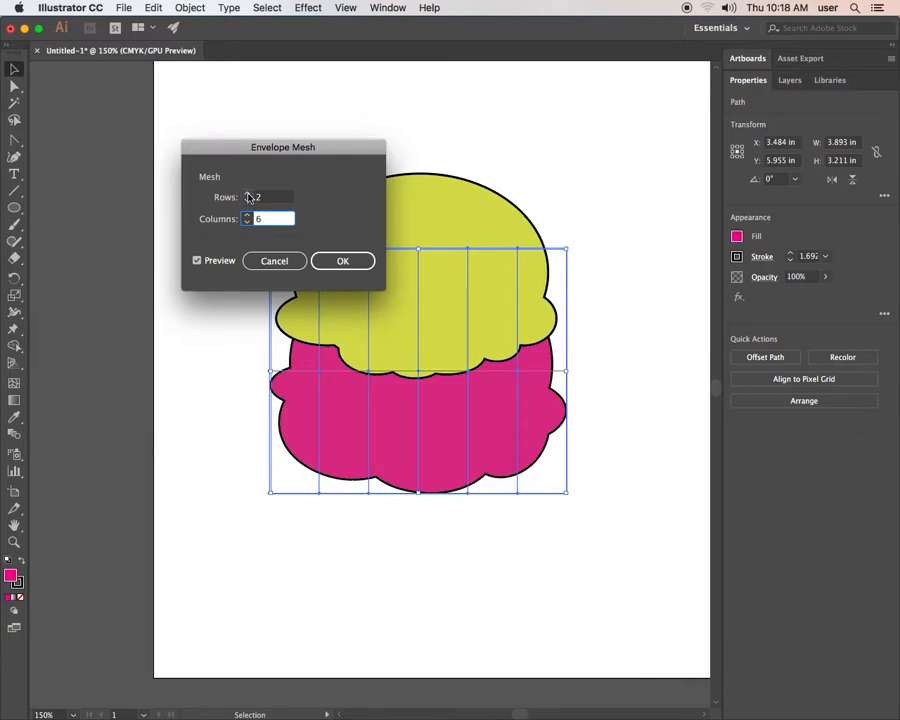
left_click(248, 195)
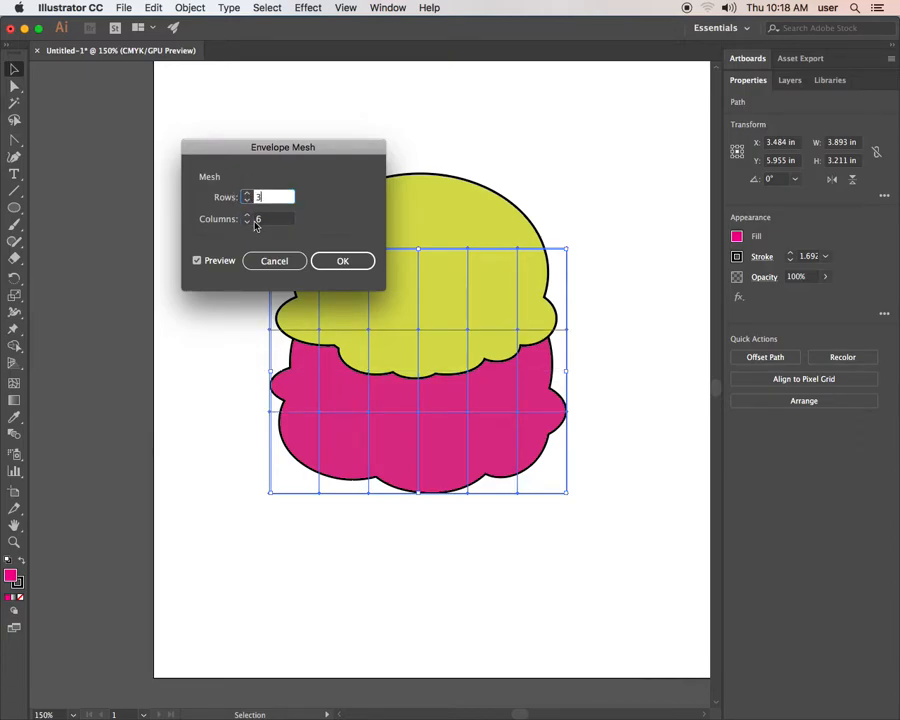
left_click(247, 216)
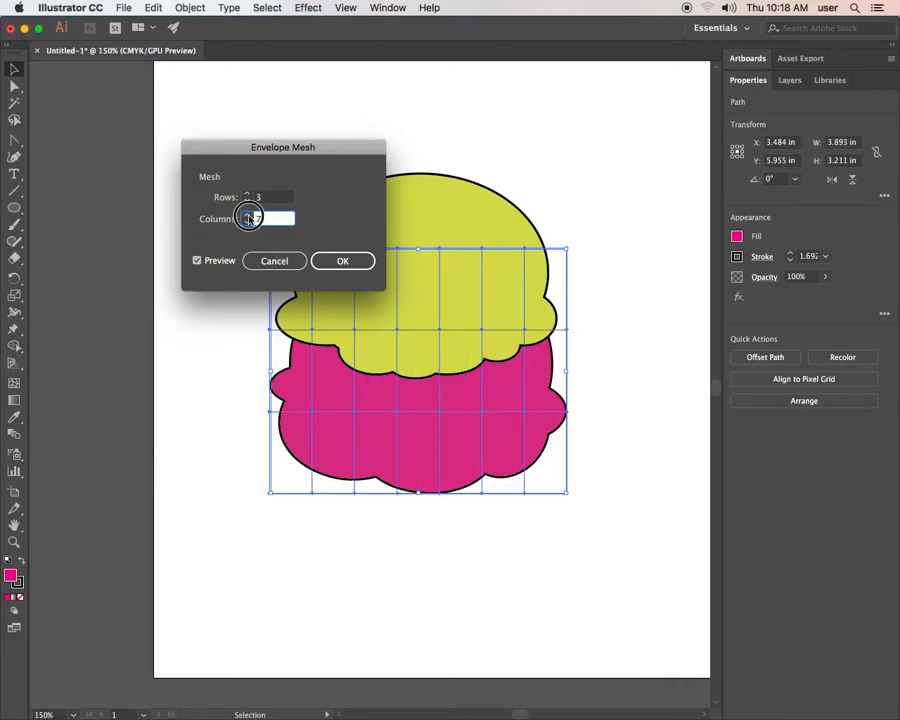
left_click(248, 217)
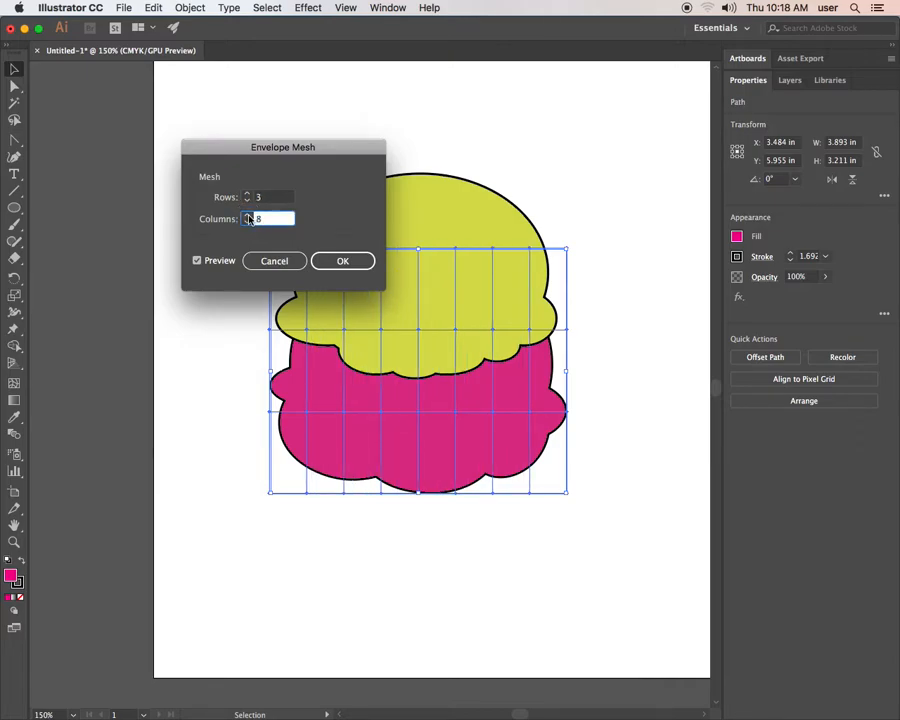
left_click(338, 259)
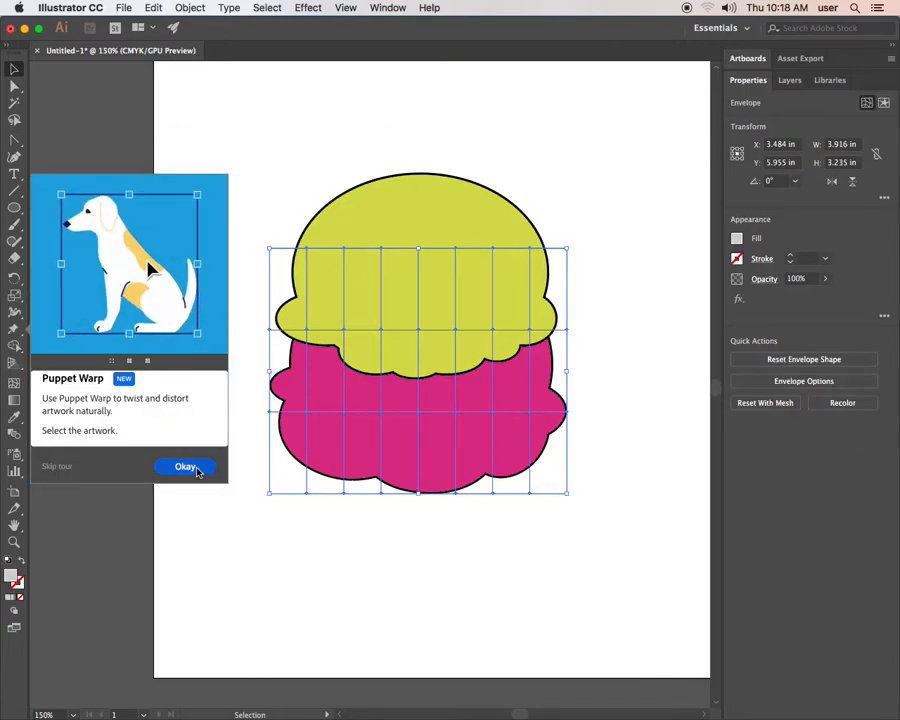
left_click(186, 467)
Pull every second interior mesh point on the pink shape's lower mesh line slightly down with Direct Selection to make it wavy.
left_click(15, 87)
left_click(325, 510)
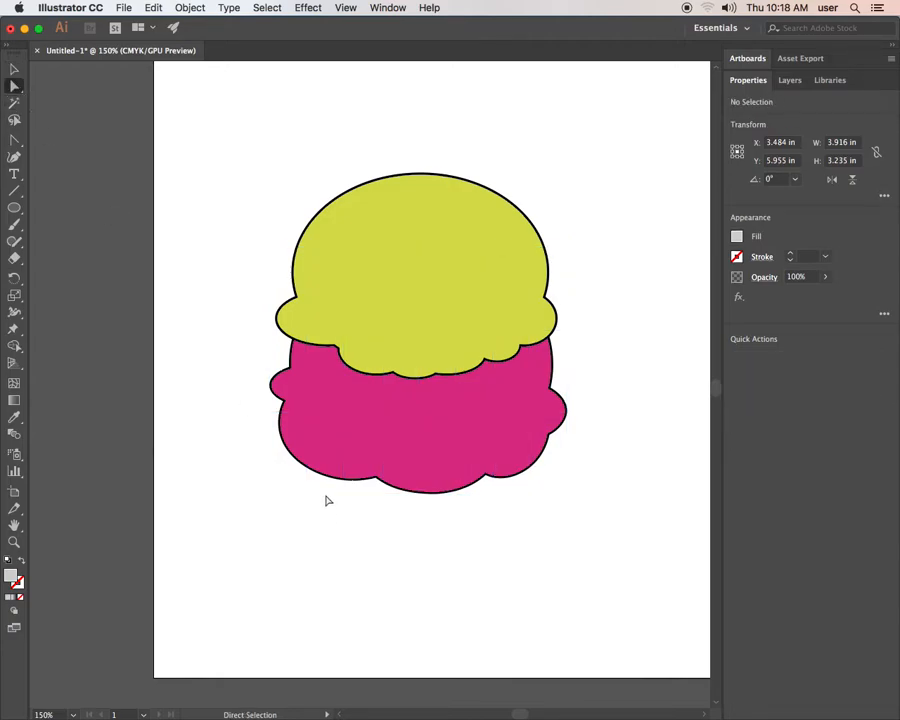
left_click(307, 413)
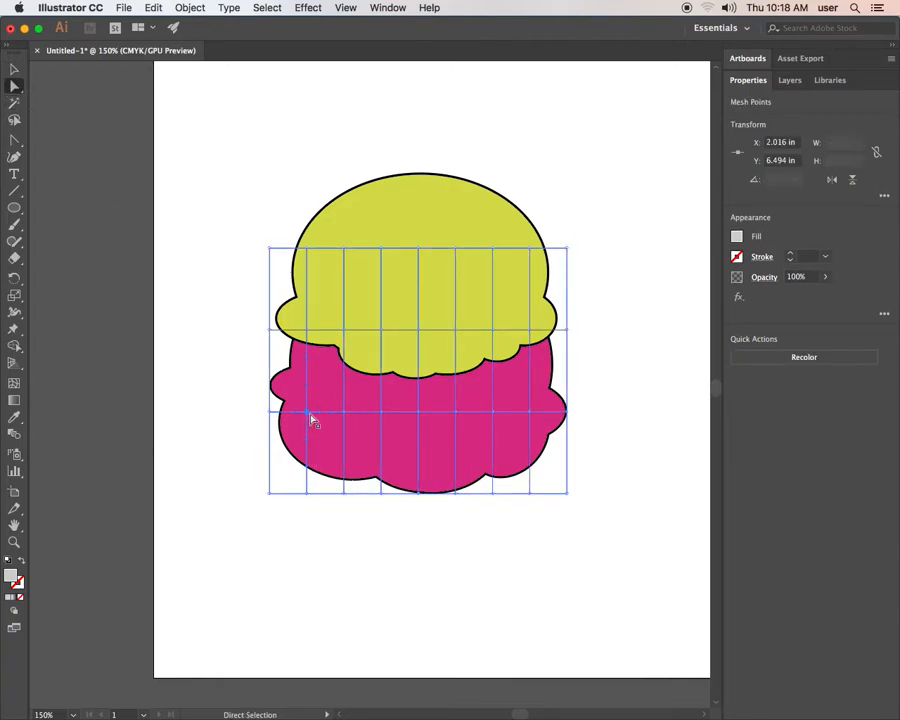
left_click_drag(309, 416, 310, 432)
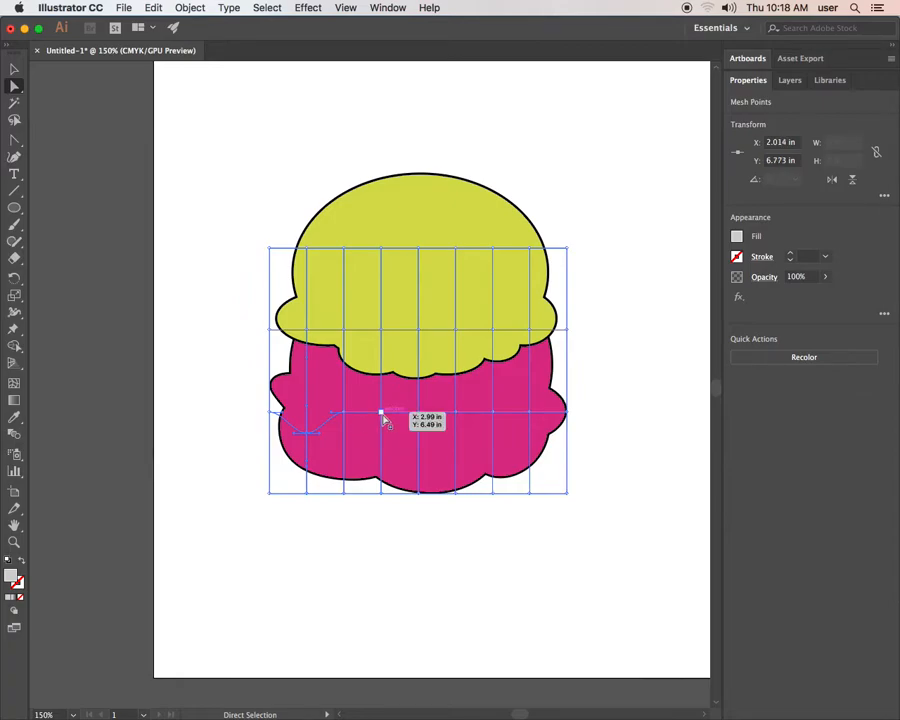
left_click_drag(381, 414, 381, 433)
left_click_drag(456, 414, 460, 434)
left_click_drag(531, 416, 527, 432)
Pull every second mesh point on the envelope's bottom edge down to form four drips on the pink shape.
left_click_drag(308, 497, 304, 532)
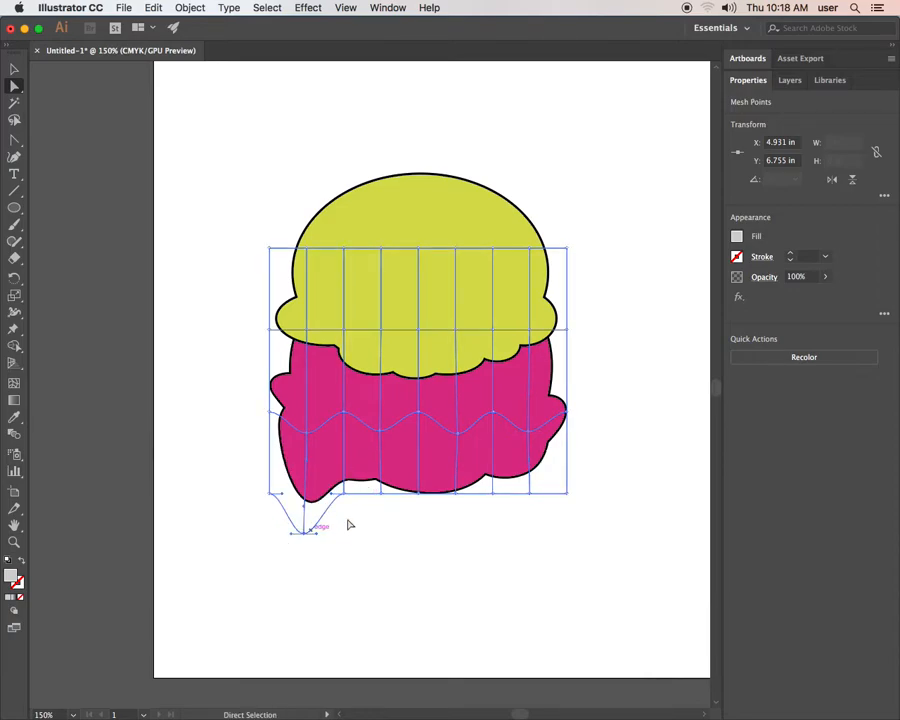
left_click_drag(382, 498, 386, 536)
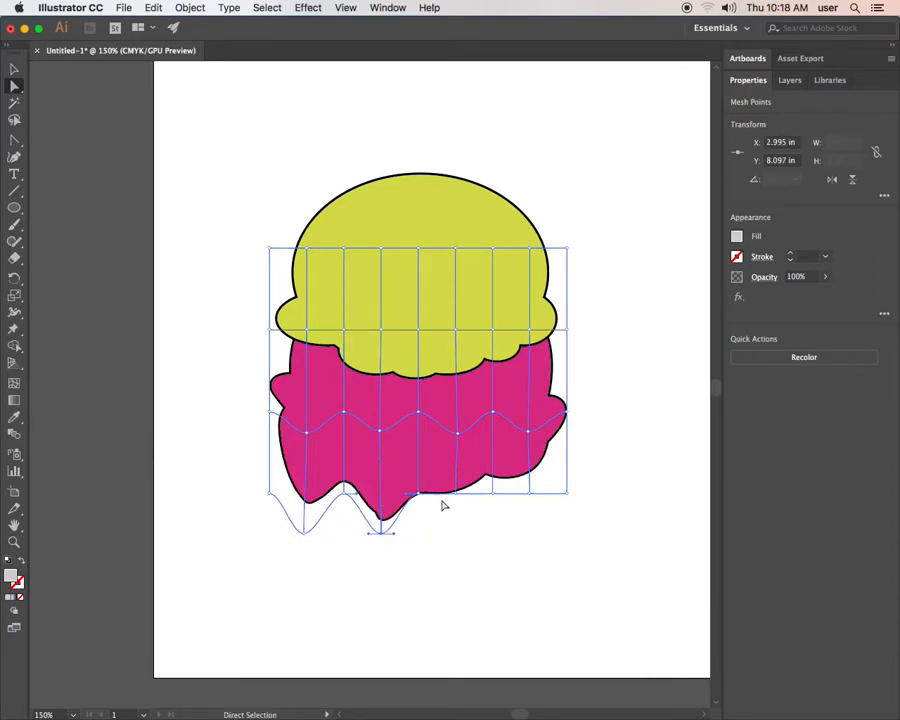
left_click_drag(457, 495, 456, 533)
left_click_drag(528, 493, 537, 532)
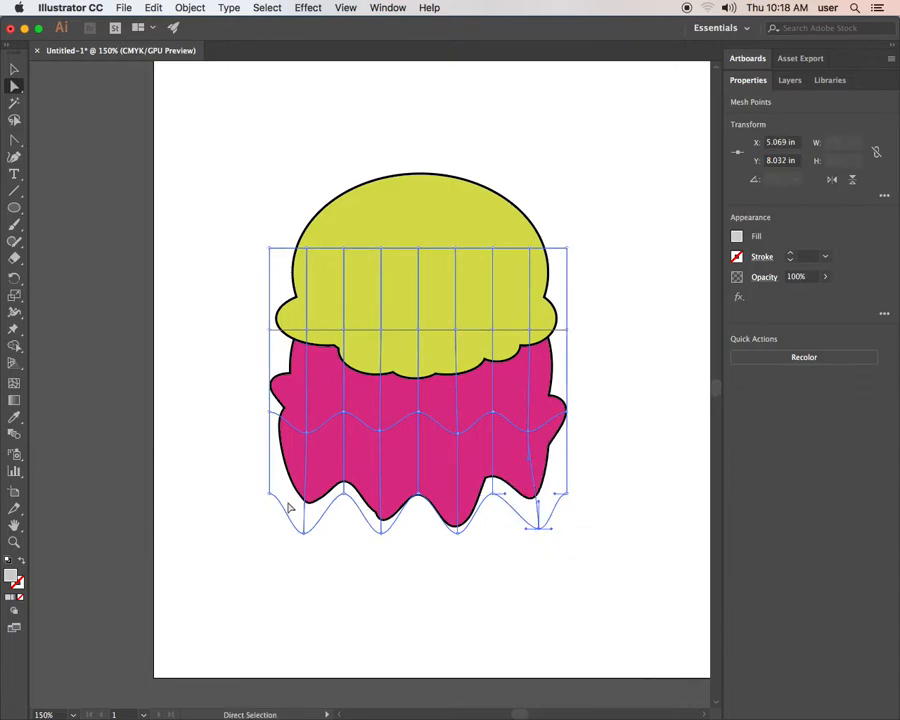
Shift the leftmost drip's mesh point and handle outward, and raise the two left drips to flatten that part of the edge.
left_click(304, 534)
left_click_drag(304, 534, 295, 531)
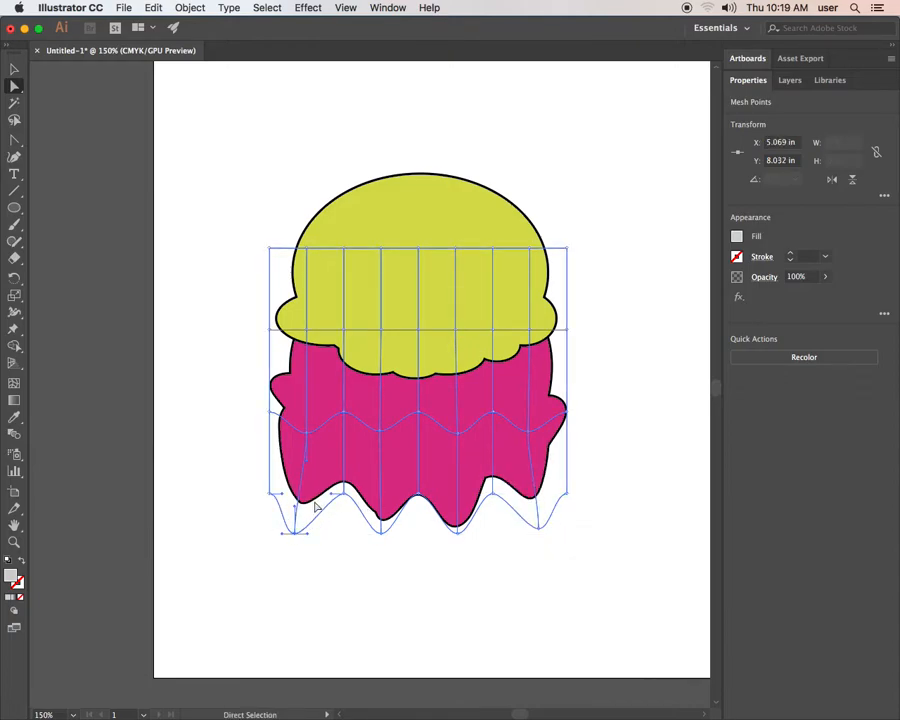
left_click(307, 461)
left_click_drag(307, 461, 288, 456)
left_click_drag(295, 533, 284, 505)
left_click_drag(379, 527, 384, 501)
Raise the bottom-edge mesh points on both sides of the third drip so it stands out as a long drip, and deselect.
left_click(459, 532)
left_click_drag(421, 497, 438, 472)
left_click_drag(491, 502, 487, 472)
mouse_move(468, 527)
left_mouse_down()
mouse_move(486, 527)
mouse_move(430, 535)
mouse_move(466, 538)
left_mouse_up()
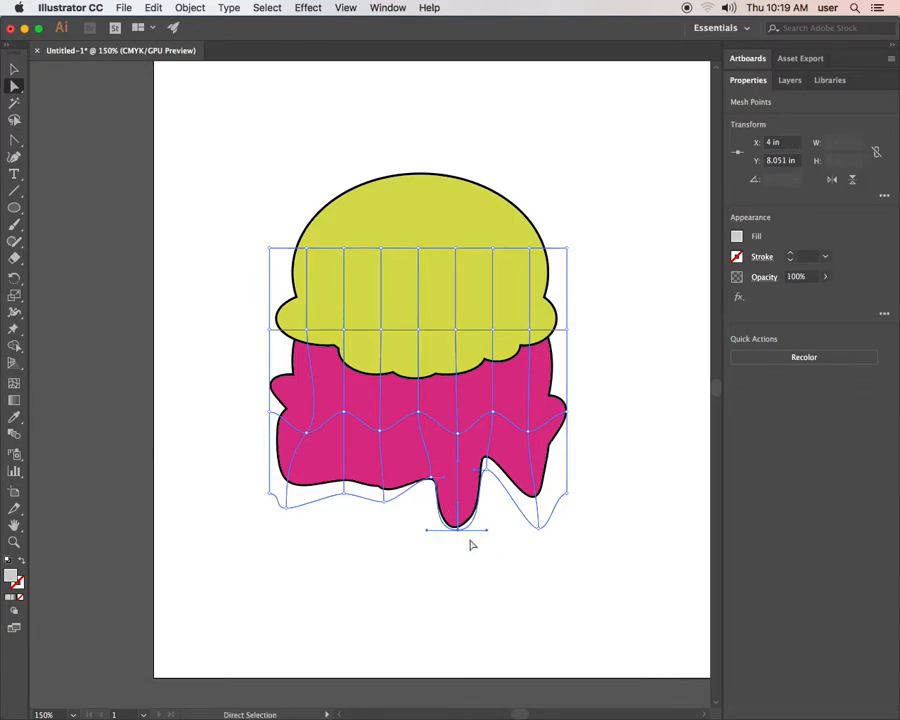
left_click(482, 593)
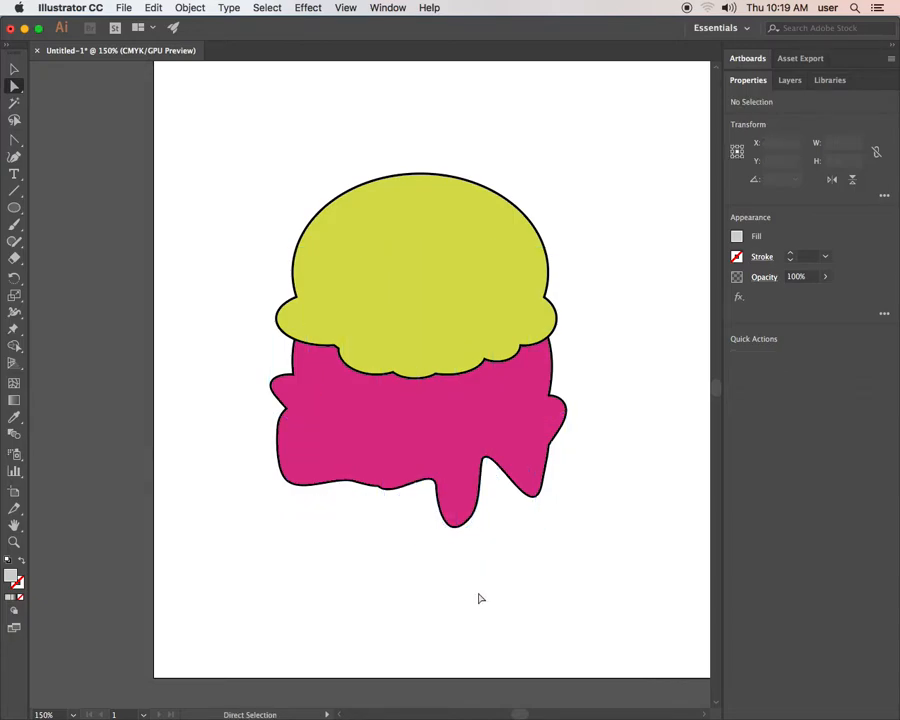
Reshape the pink shape's right side by lowering an inner mesh point, pulling the side point outward, and drawing the bottom corner point inward.
left_click(482, 422)
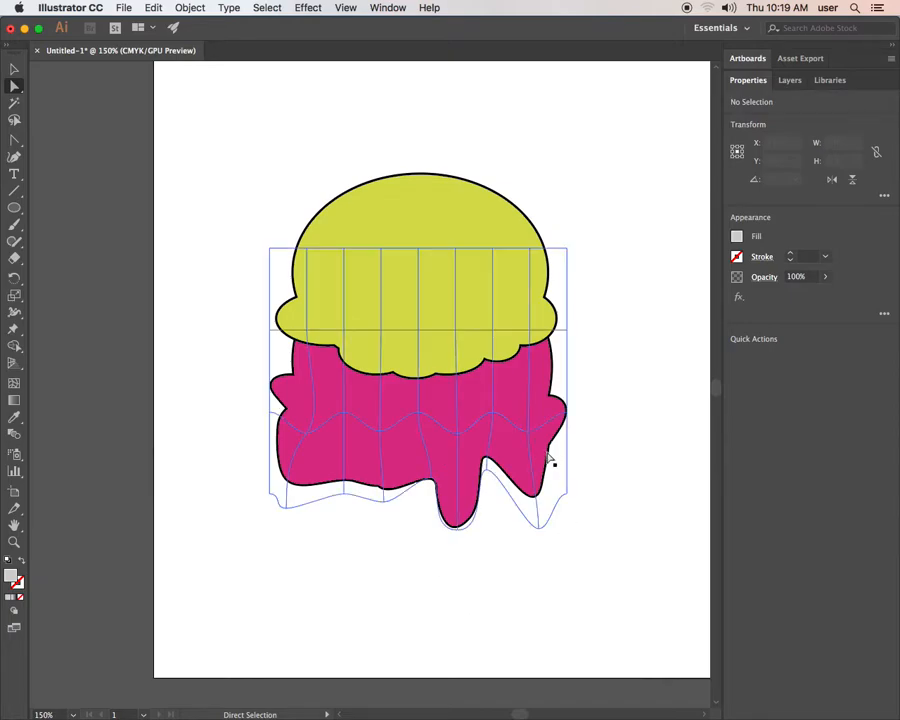
left_click_drag(489, 416, 493, 432)
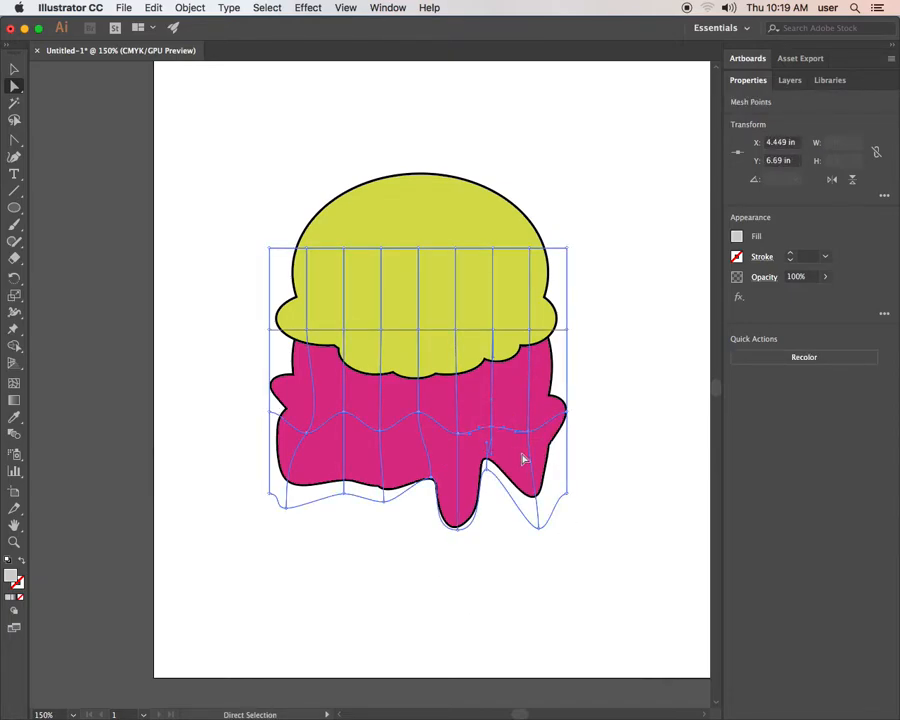
left_click_drag(566, 412, 608, 437)
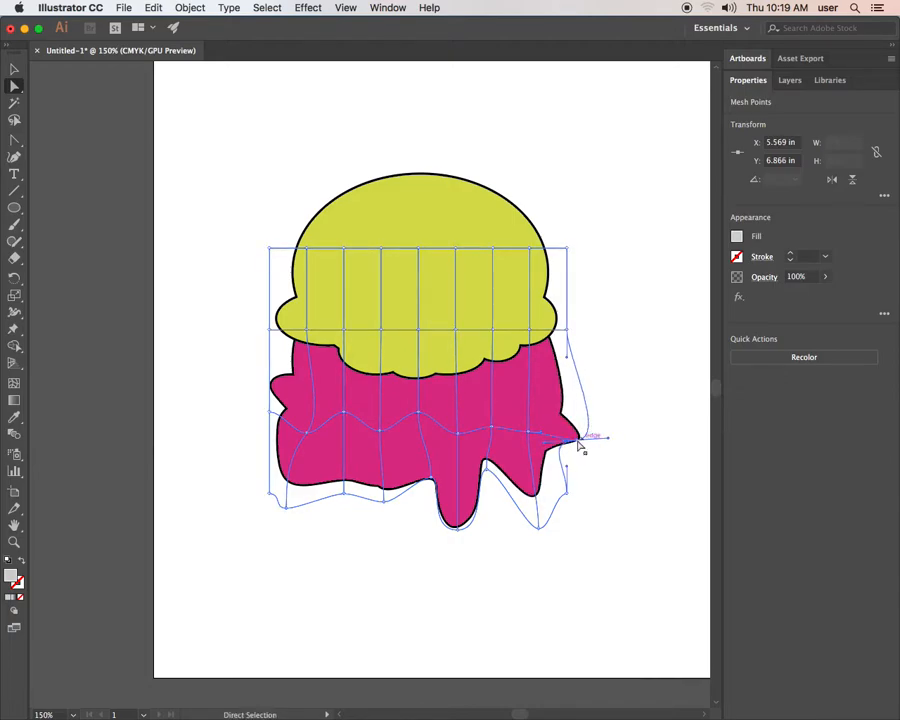
left_click_drag(528, 431, 559, 443)
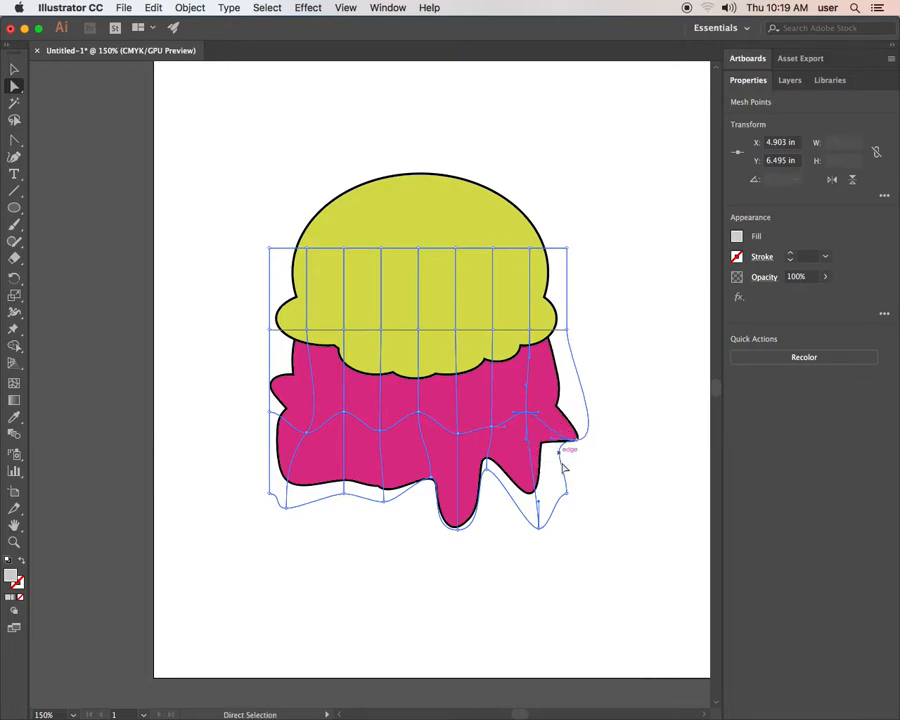
left_click_drag(571, 500, 548, 510)
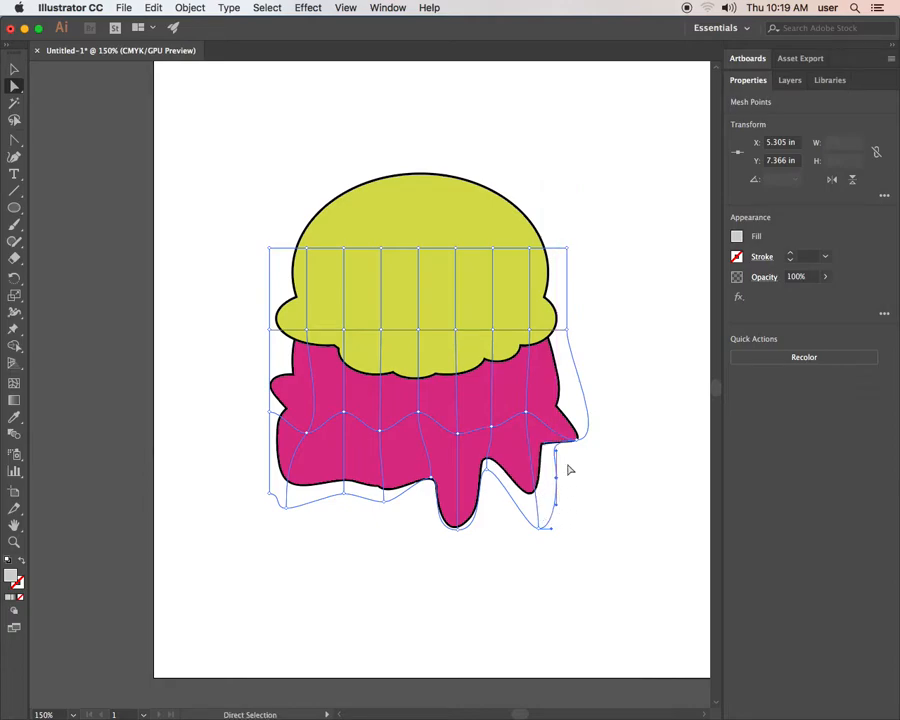
left_click(588, 498)
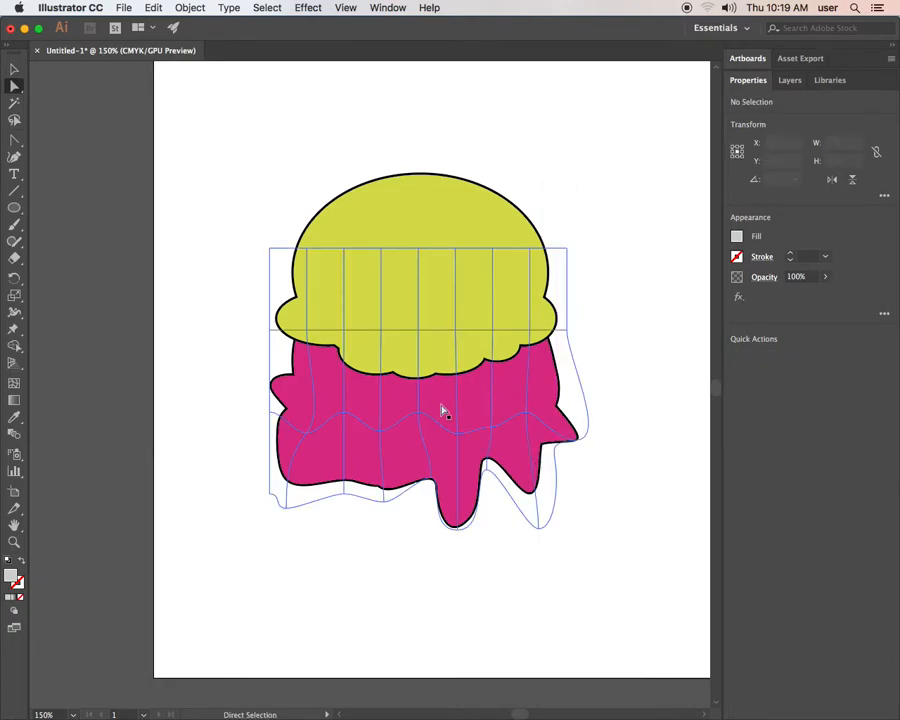
Select the yellow-green upper shape, tear off the Width tool group as a floating panel, and choose the Warp tool.
left_click(445, 256)
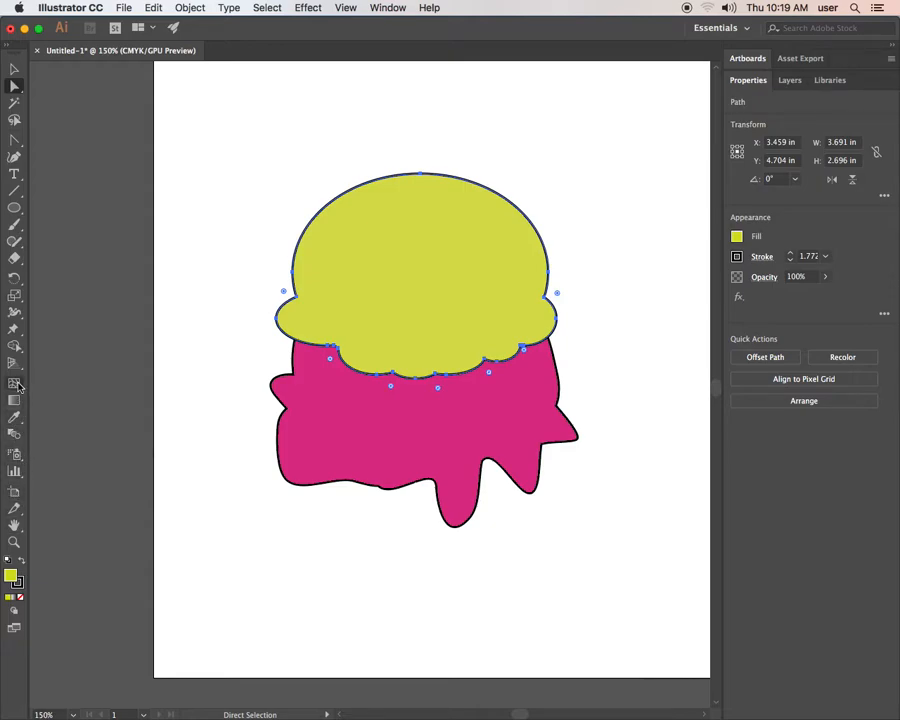
left_click(14, 327)
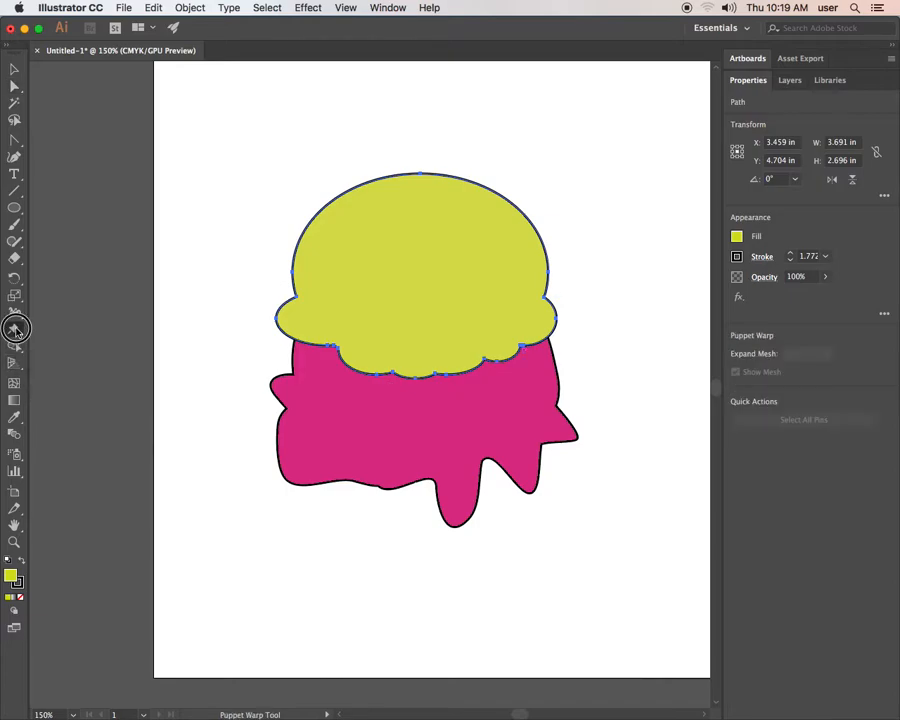
left_click(14, 313)
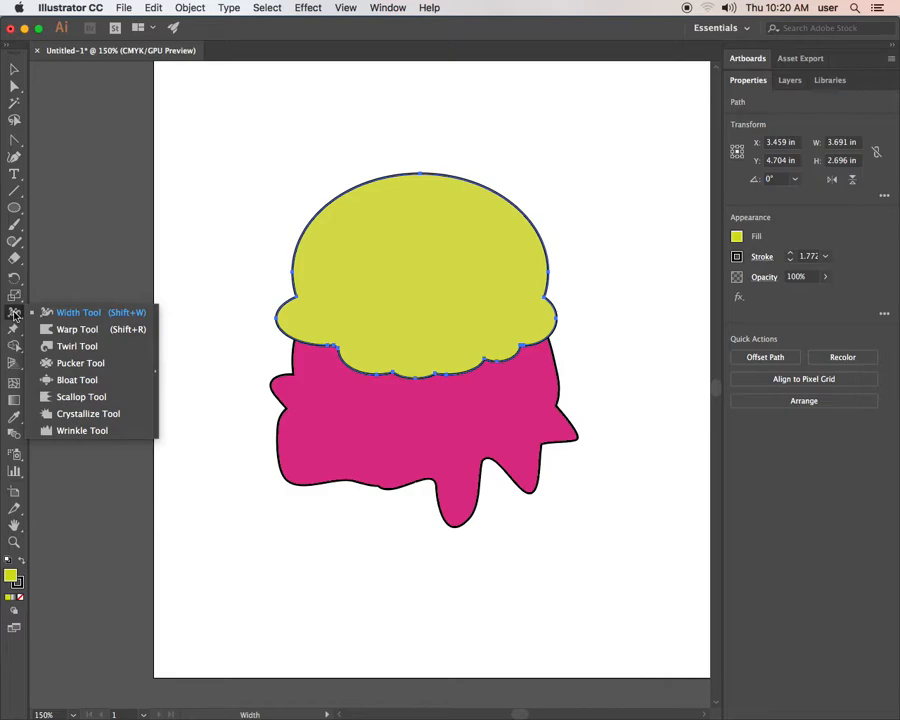
left_click_drag(15, 313, 156, 370)
left_click_drag(99, 318, 154, 192)
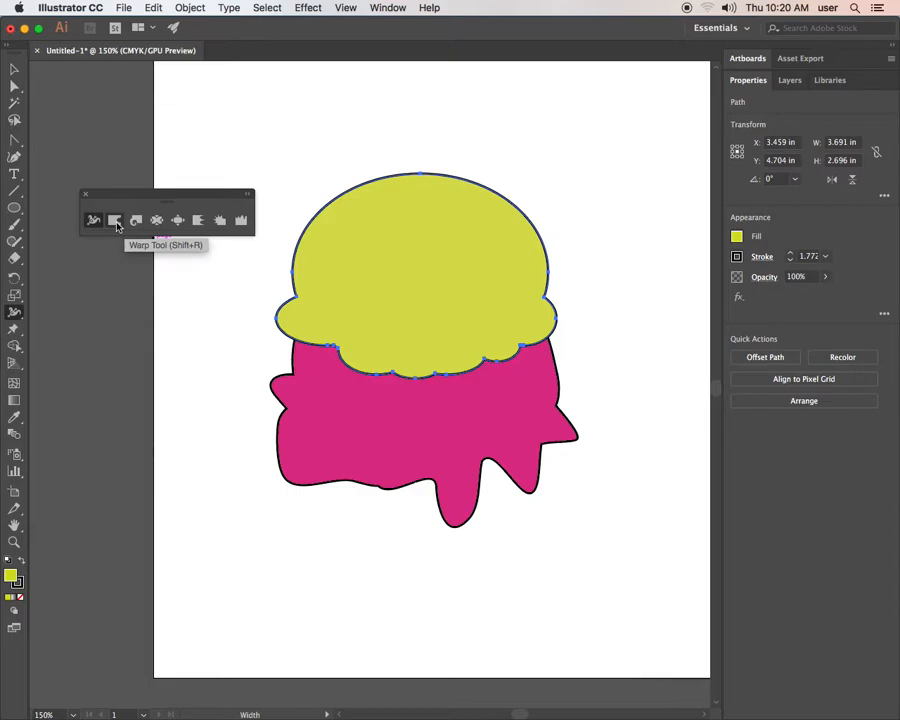
left_click(115, 222)
left_click_drag(263, 368, 323, 367)
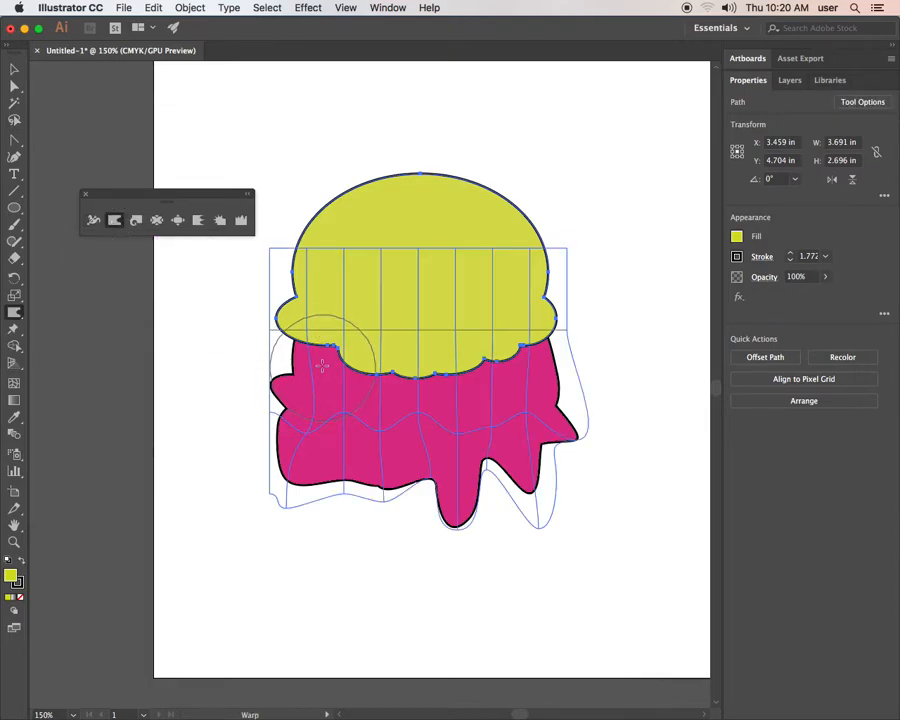
Move the pink shape away past the artboard's lower-left edge and select the yellow-green shape.
left_click(14, 70)
left_click(324, 436)
left_click_drag(370, 432, 29, 589)
left_click(406, 320)
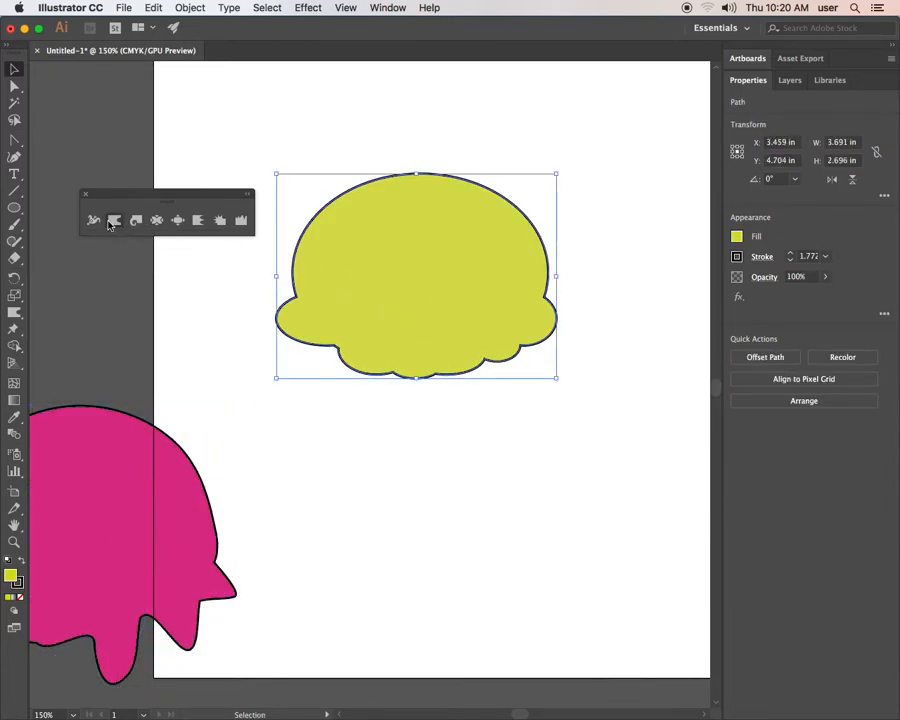
Choose the Warp tool, accept its existing options, and pull drips down along the yellow-green shape's bottom edge and both lower sides.
left_click(113, 221)
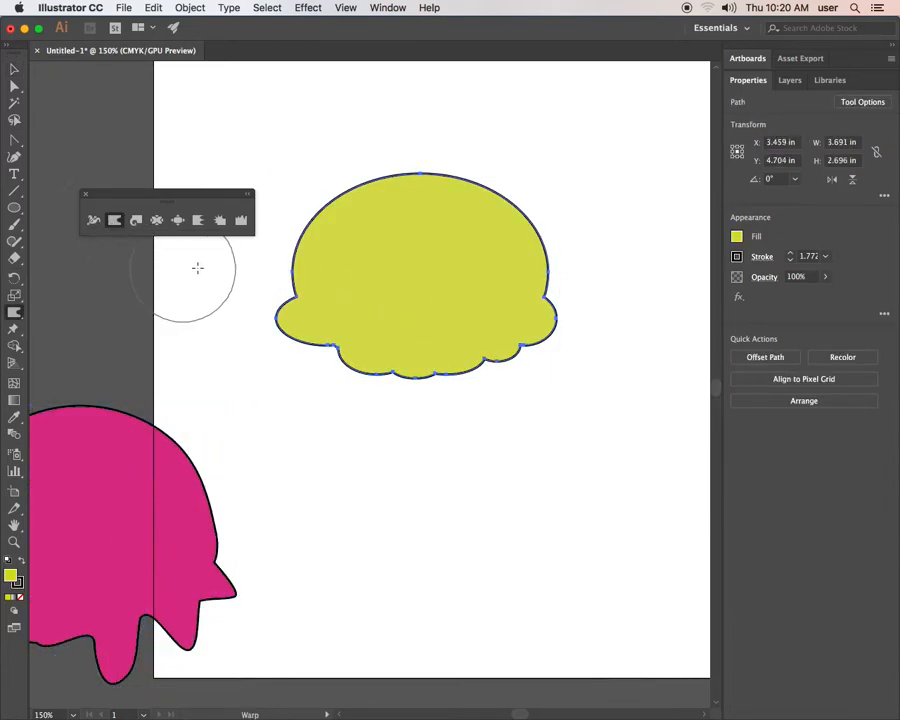
double_click(114, 221)
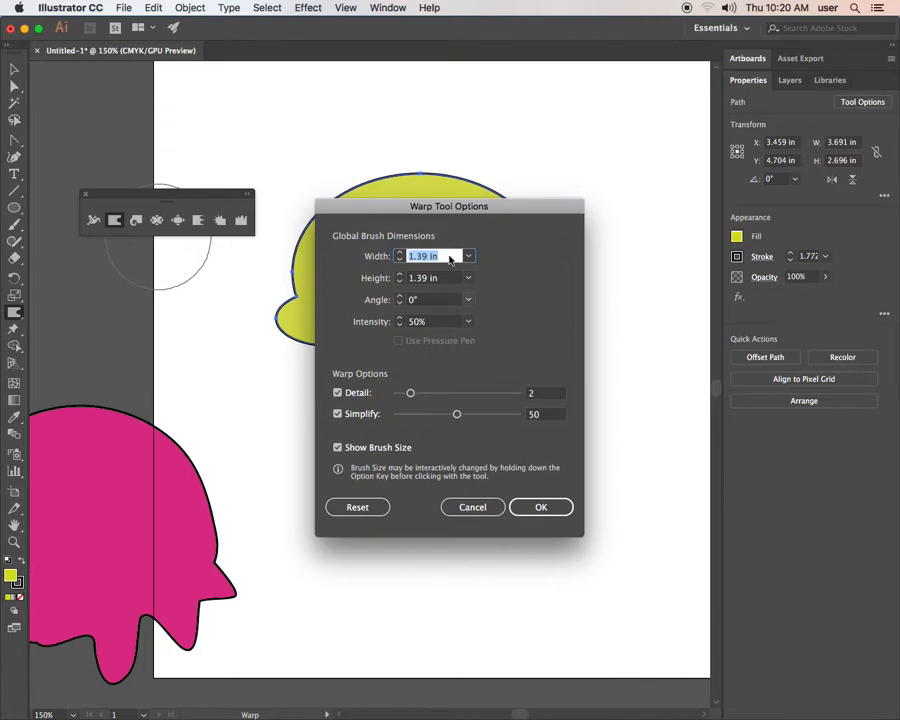
left_click(538, 507)
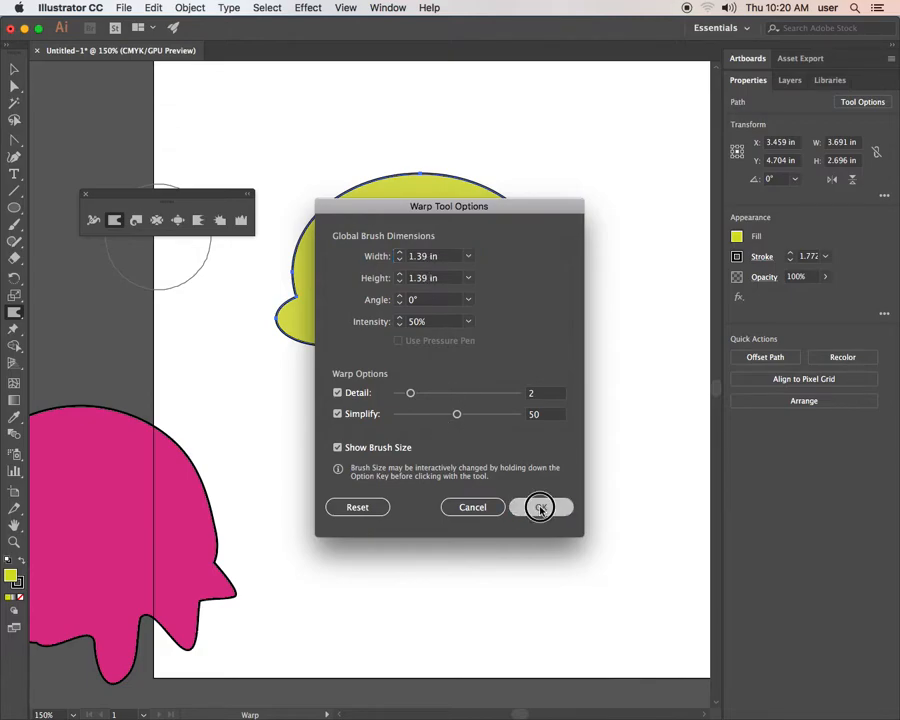
mouse_move(328, 319)
left_mouse_down()
mouse_move(327, 412)
mouse_move(344, 457)
left_mouse_up()
mouse_move(412, 354)
left_mouse_down()
mouse_move(444, 430)
mouse_move(447, 483)
left_mouse_up()
left_click_drag(488, 341, 515, 450)
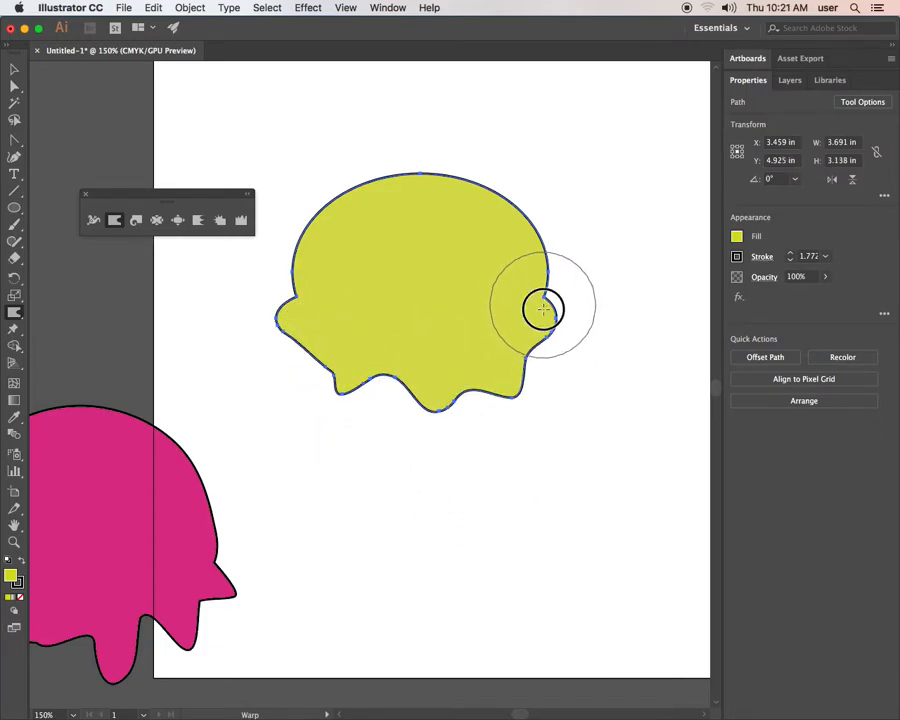
left_click_drag(542, 305, 556, 384)
left_click_drag(306, 297, 271, 408)
left_click_drag(318, 325, 279, 440)
Warp the gaps between the yellow-green shape's drips upward so each drip stands out more deeply along the bottom edge.
left_click_drag(309, 363, 311, 345)
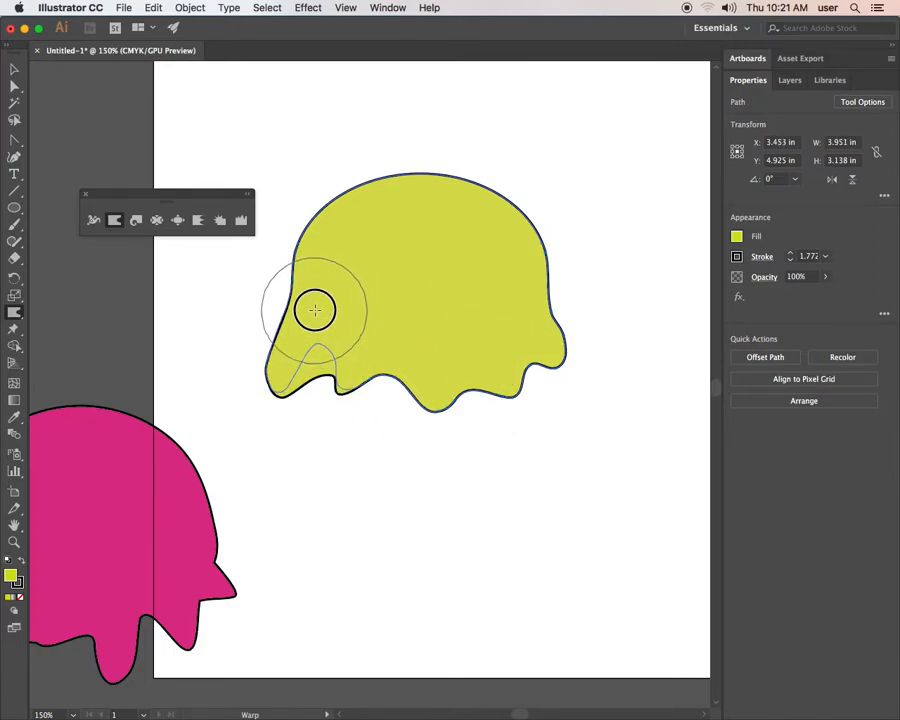
left_click_drag(364, 398, 390, 297)
mouse_move(454, 422)
left_mouse_down()
mouse_move(460, 366)
mouse_move(448, 267)
left_mouse_up()
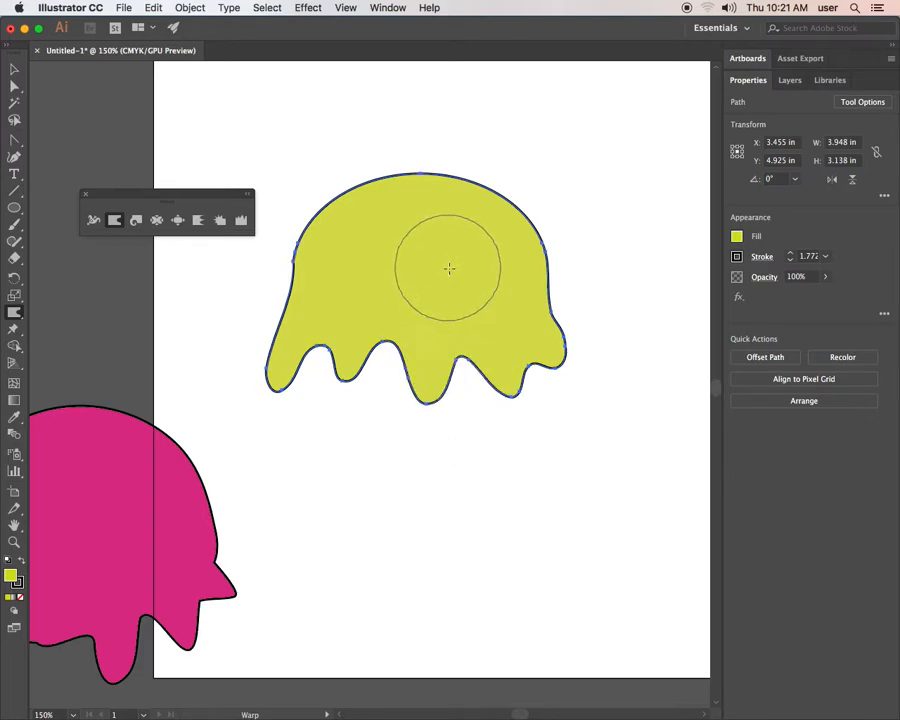
left_click_drag(500, 422, 491, 248)
left_click_drag(536, 402, 532, 267)
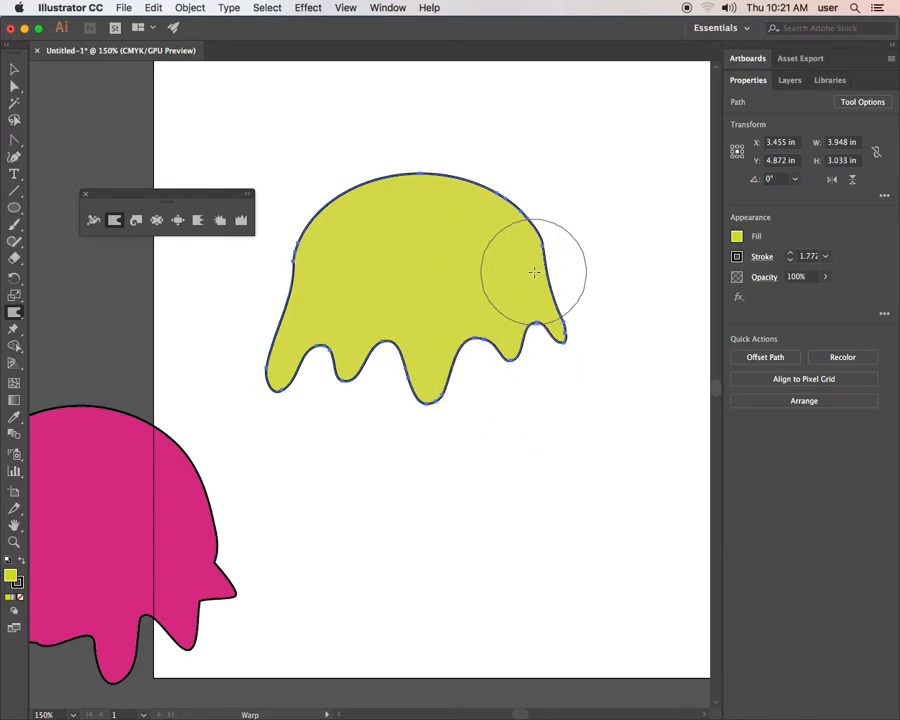
Warp the yellow-green shape's left side outward into a curled hook and stretch the two rightmost drips longer.
mouse_move(264, 358)
left_mouse_down()
mouse_move(328, 400)
mouse_move(346, 394)
mouse_move(239, 317)
mouse_move(277, 293)
left_mouse_up()
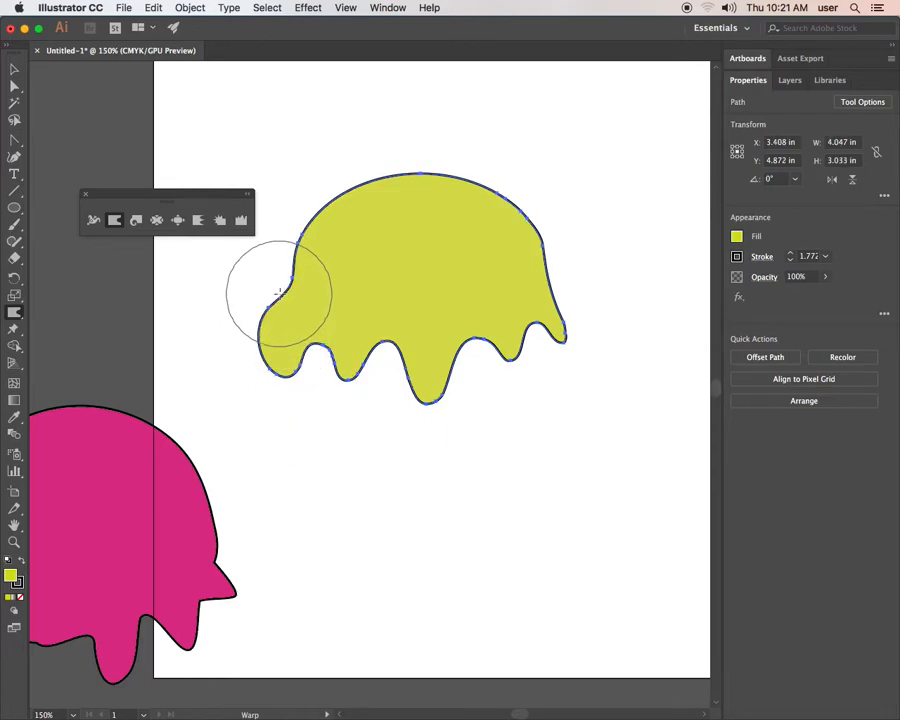
mouse_move(527, 331)
left_mouse_down()
mouse_move(559, 330)
mouse_move(564, 342)
mouse_move(524, 379)
mouse_move(538, 322)
left_mouse_up()
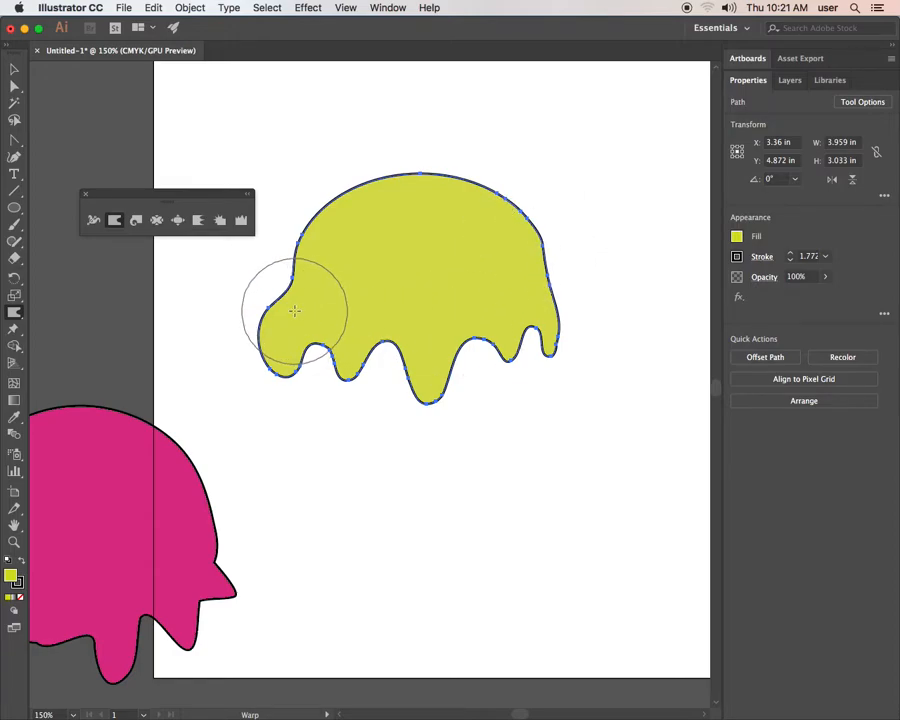
mouse_move(281, 280)
left_mouse_down()
mouse_move(284, 354)
mouse_move(250, 261)
mouse_move(292, 326)
mouse_move(284, 338)
mouse_move(263, 288)
mouse_move(284, 340)
mouse_move(244, 282)
mouse_move(286, 333)
mouse_move(255, 282)
mouse_move(280, 312)
mouse_move(280, 348)
mouse_move(243, 322)
mouse_move(262, 324)
mouse_move(264, 344)
mouse_move(230, 300)
mouse_move(259, 337)
mouse_move(245, 300)
mouse_move(255, 303)
mouse_move(270, 284)
mouse_move(274, 219)
mouse_move(274, 270)
left_mouse_up()
mouse_move(242, 250)
left_mouse_down()
mouse_move(237, 271)
mouse_move(343, 299)
left_mouse_up()
mouse_move(322, 237)
left_mouse_down()
mouse_move(336, 306)
mouse_move(330, 364)
mouse_move(343, 289)
mouse_move(292, 300)
mouse_move(358, 374)
mouse_move(285, 348)
mouse_move(420, 390)
mouse_move(414, 386)
mouse_move(522, 362)
mouse_move(548, 402)
mouse_move(562, 335)
left_mouse_up()
mouse_move(587, 394)
left_mouse_down()
mouse_move(564, 368)
mouse_move(585, 386)
mouse_move(538, 386)
left_mouse_up()
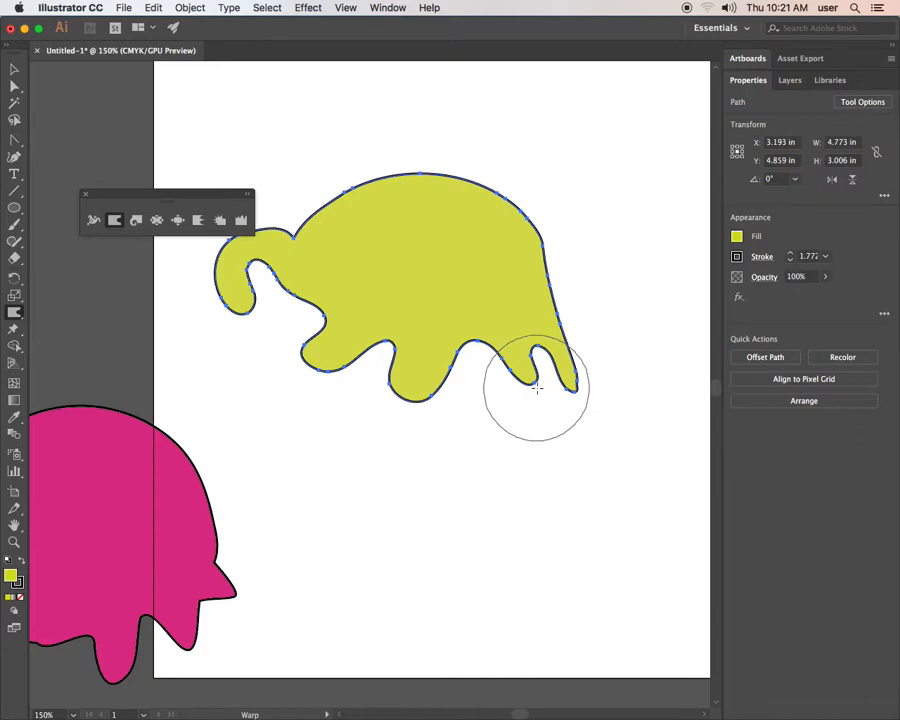
Warp the yellow-green shape's top edge outward into three bulges at the left, right and centre.
left_click_drag(311, 243, 315, 180)
mouse_move(494, 217)
left_mouse_down()
mouse_move(546, 174)
mouse_move(546, 158)
left_mouse_up()
left_click_drag(420, 197, 392, 137)
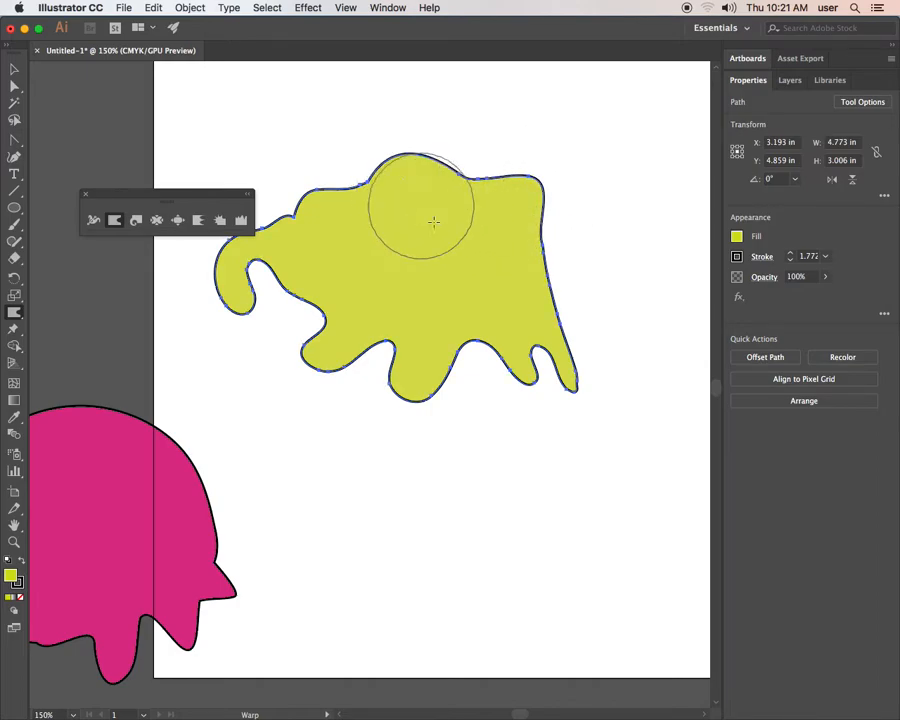
Warp the central drip into a long, narrow drip and push the edge beside it upward.
mouse_move(389, 312)
left_mouse_down()
mouse_move(445, 404)
mouse_move(468, 415)
mouse_move(422, 391)
mouse_move(442, 426)
mouse_move(471, 440)
mouse_move(453, 416)
mouse_move(439, 455)
mouse_move(438, 430)
mouse_move(438, 468)
left_mouse_up()
left_click_drag(421, 372, 431, 286)
left_click_drag(474, 359, 436, 279)
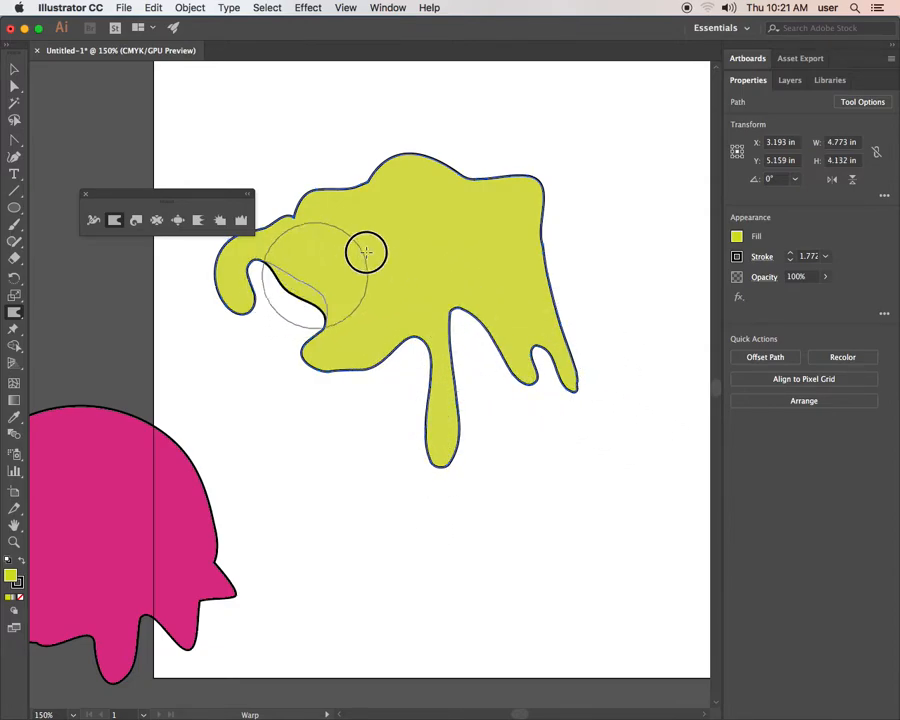
Warp the upper-right corner and top edge inward and reshape the left hook into a long, thin horizontal arm.
left_click_drag(553, 191, 494, 243)
left_click_drag(505, 185, 454, 207)
mouse_move(381, 174)
left_mouse_down()
mouse_move(412, 188)
mouse_move(416, 167)
mouse_move(394, 224)
left_mouse_up()
mouse_move(217, 301)
left_mouse_down()
mouse_move(311, 261)
mouse_move(281, 231)
mouse_move(353, 245)
left_mouse_up()
mouse_move(250, 250)
left_mouse_down()
mouse_move(298, 284)
mouse_move(240, 290)
mouse_move(208, 250)
mouse_move(262, 272)
mouse_move(310, 262)
mouse_move(281, 258)
mouse_move(307, 219)
mouse_move(327, 221)
mouse_move(306, 163)
left_mouse_up()
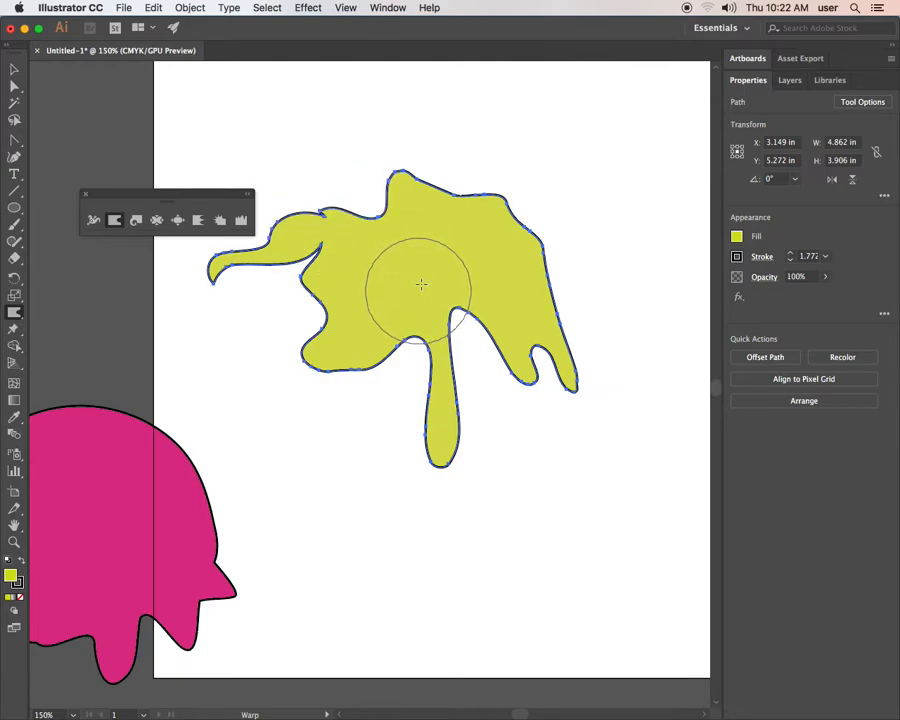
Warp the top edge into two tall peaks, a thin curved one at the left and a rounded one beside it.
mouse_move(451, 131)
left_mouse_down()
mouse_move(446, 264)
mouse_move(508, 213)
mouse_move(493, 315)
mouse_move(538, 317)
left_mouse_up()
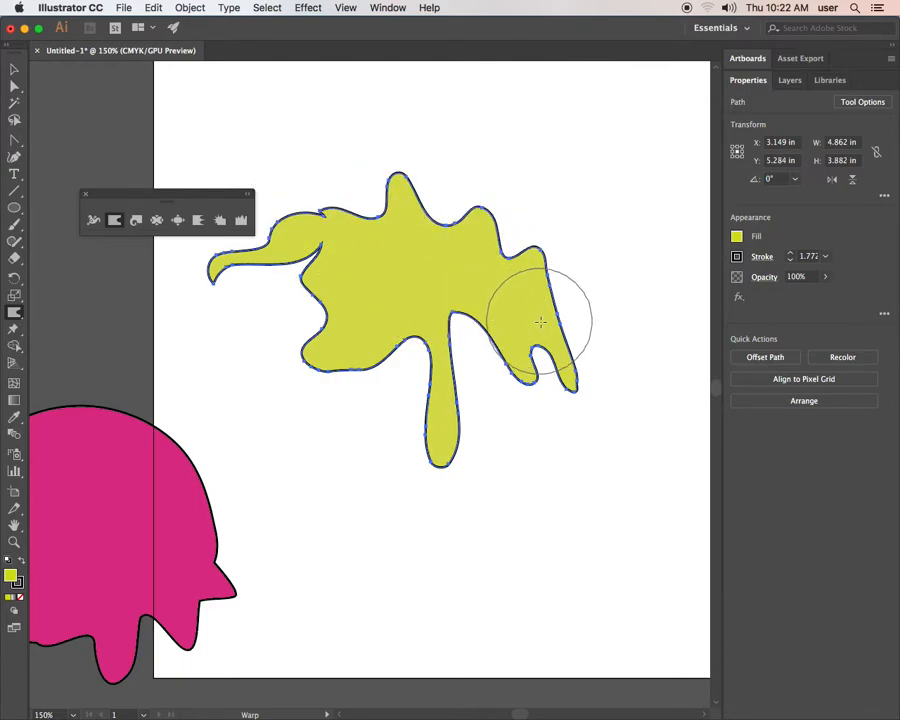
left_click_drag(422, 233, 386, 95)
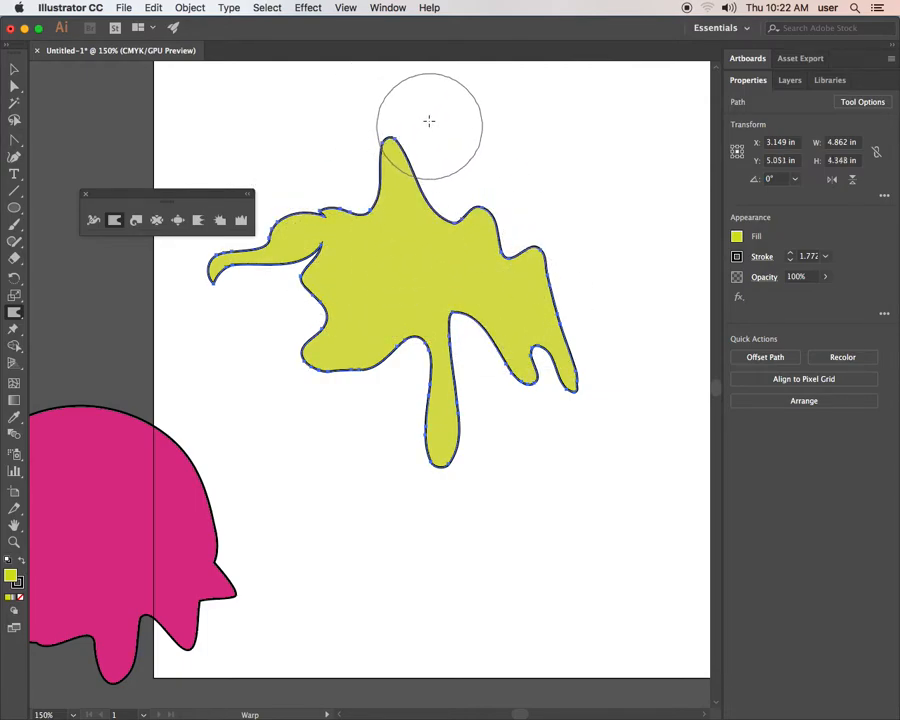
left_click_drag(449, 176, 380, 354)
left_click_drag(462, 270, 407, 8)
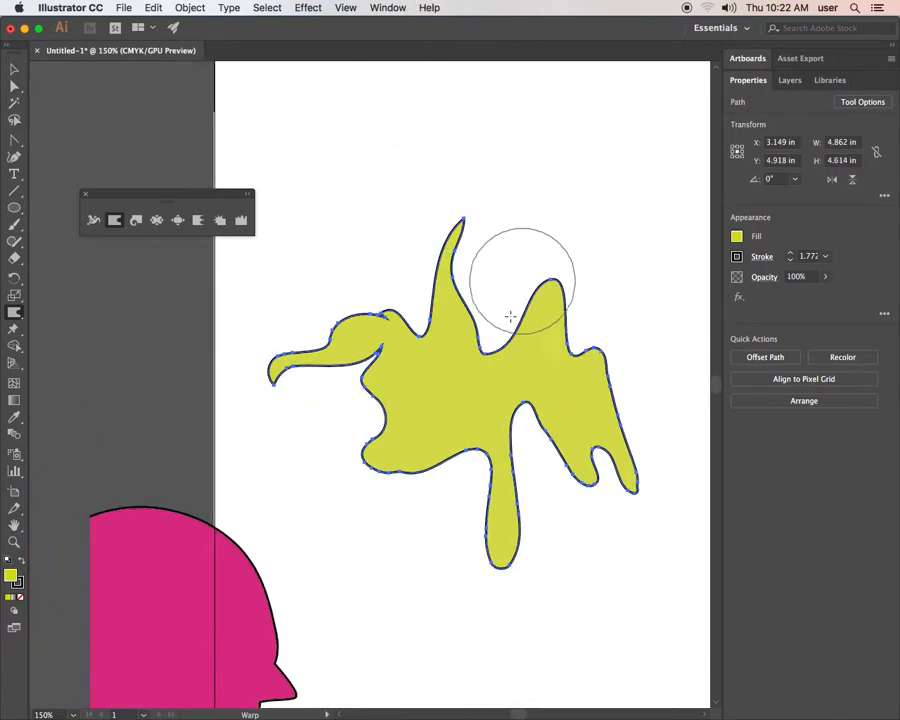
mouse_move(524, 378)
left_mouse_down()
mouse_move(502, 189)
mouse_move(536, 310)
left_mouse_up()
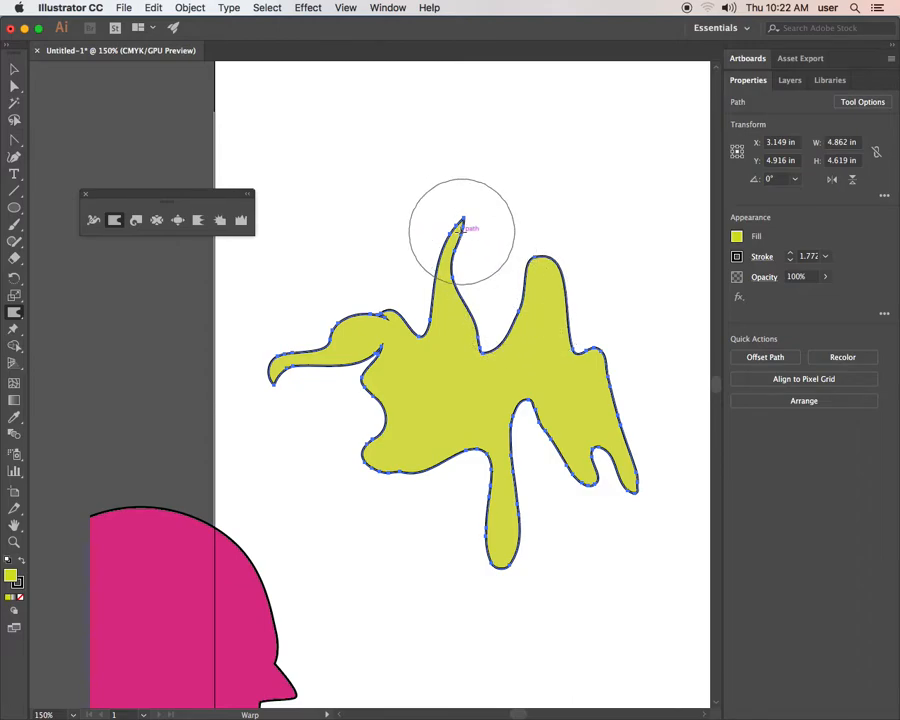
Set the Warp tool's brush width and height to 0.5 in each.
scroll(462, 229, "right", 5)
scroll(489, 254, "left", 4)
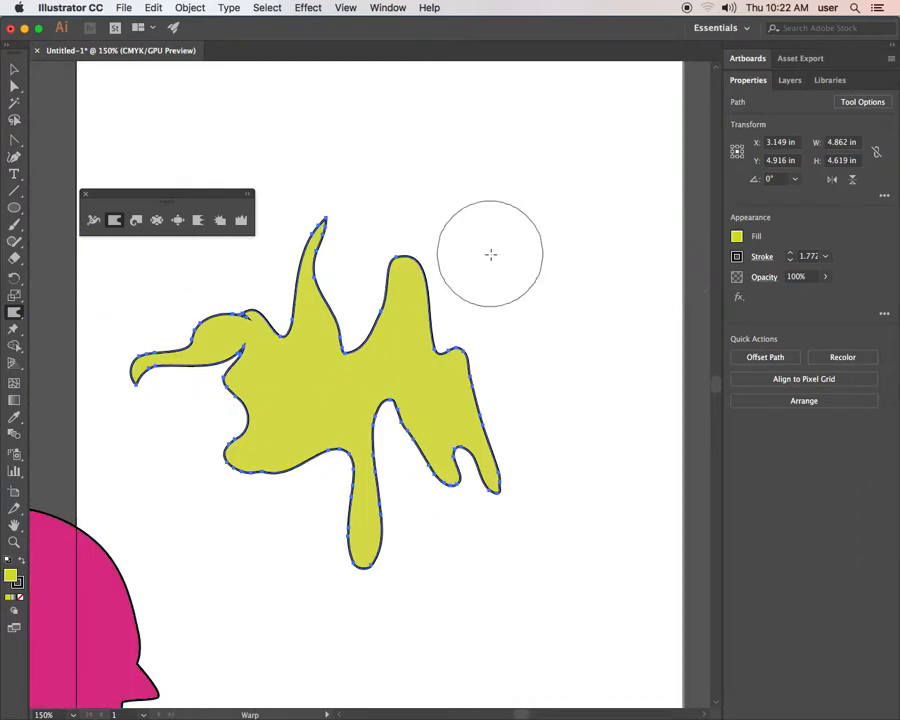
key("super+0")
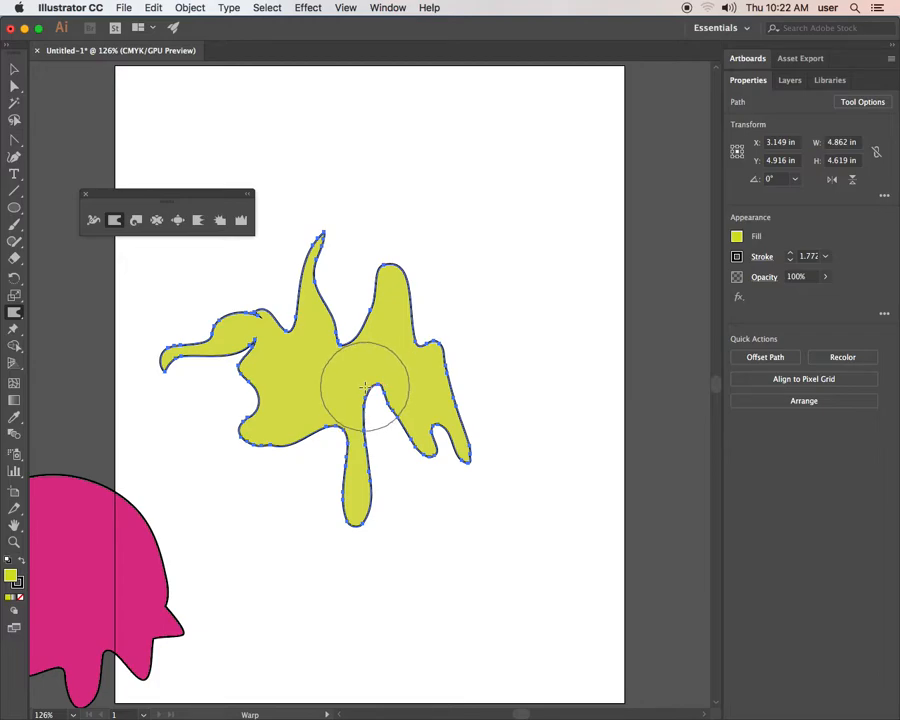
double_click(116, 222)
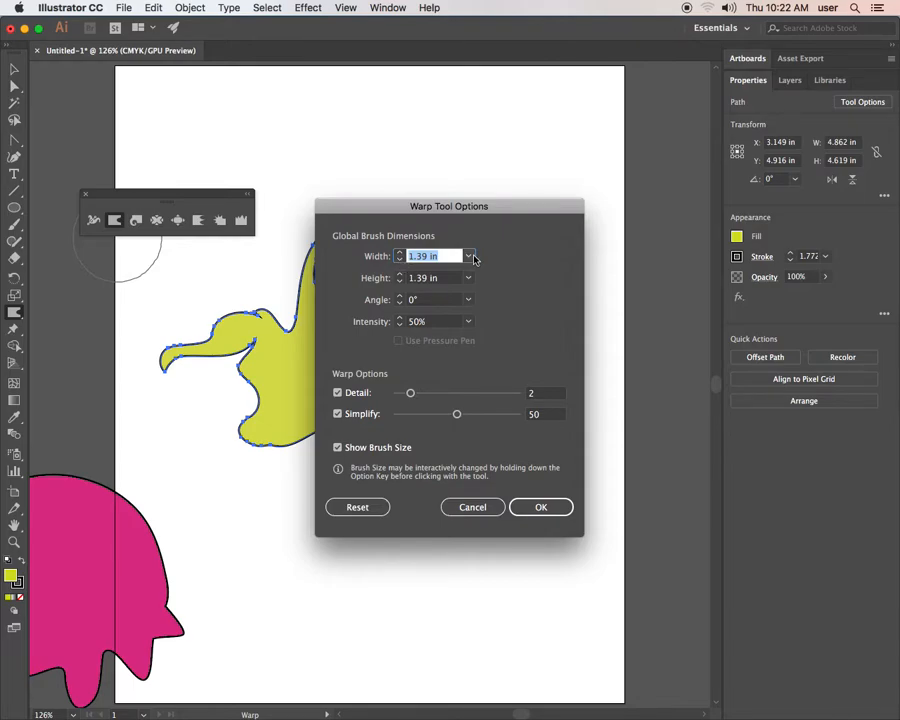
left_click(469, 257)
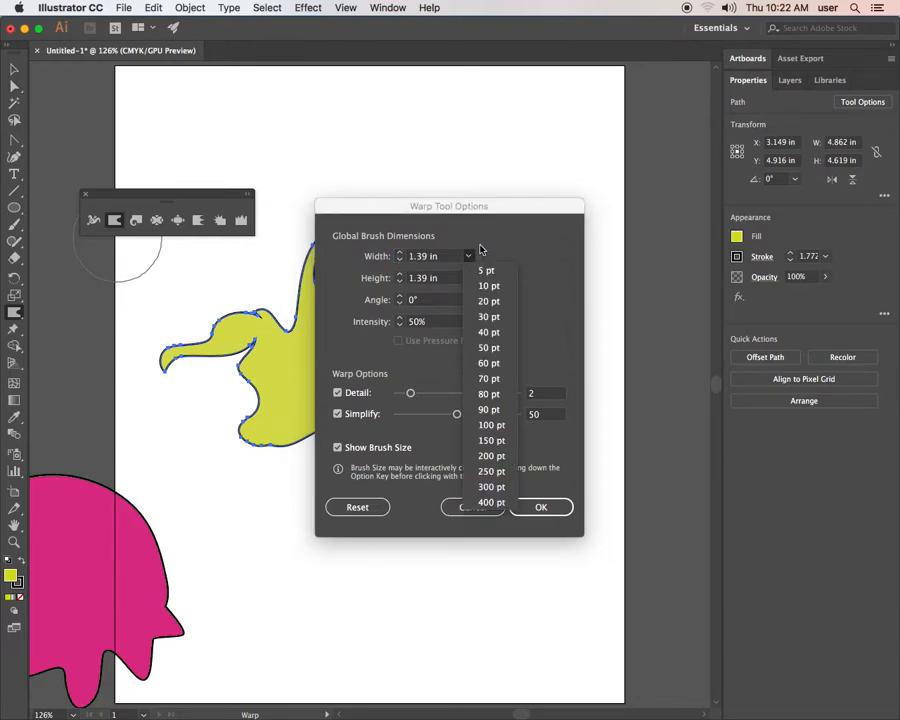
left_click(416, 260)
left_click(439, 256)
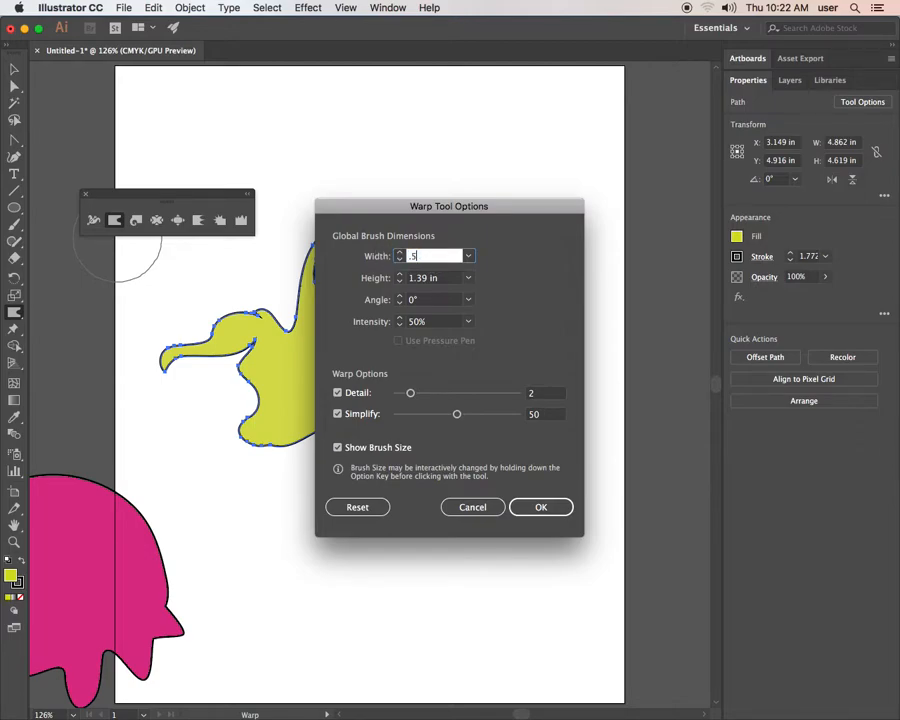
left_click(426, 278)
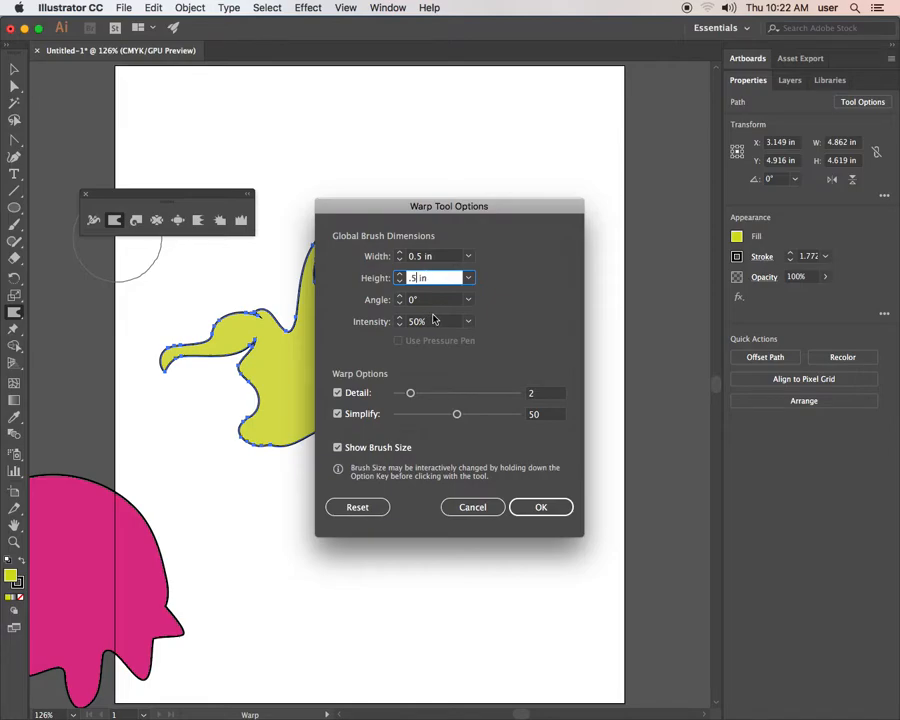
type(".5 in")
left_click(535, 506)
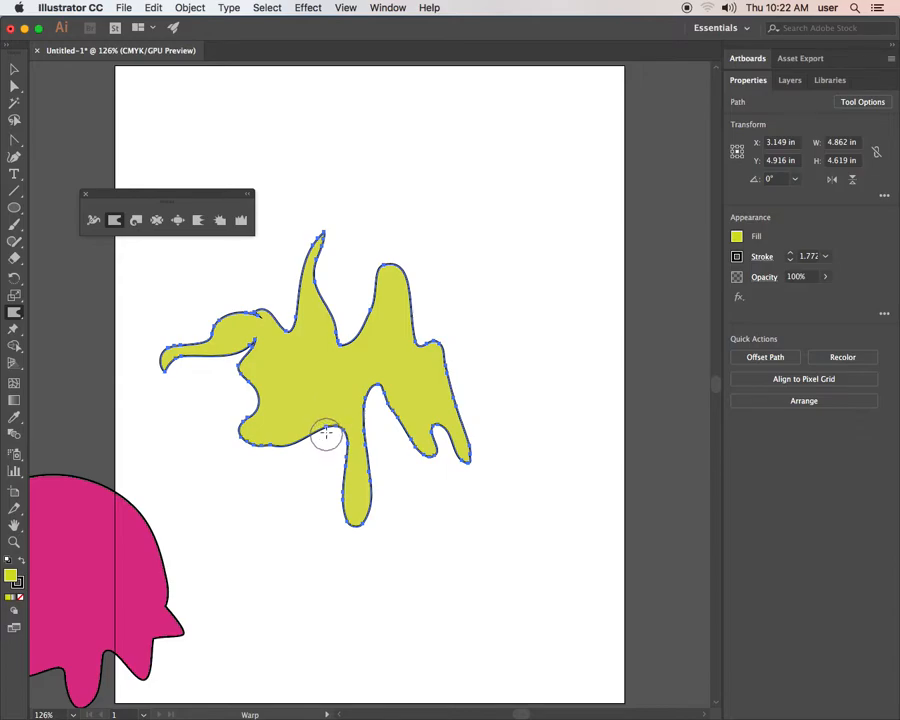
Warp a small drip left of the long central drip and raise a thin spike between the two top peaks.
left_click_drag(305, 418, 323, 530)
mouse_move(299, 456)
left_mouse_down()
mouse_move(316, 385)
mouse_move(306, 446)
mouse_move(353, 320)
mouse_move(365, 355)
mouse_move(370, 347)
mouse_move(346, 352)
mouse_move(371, 200)
left_mouse_up()
left_click_drag(349, 366, 344, 259)
left_click_drag(349, 334, 356, 231)
left_click_drag(349, 331, 349, 209)
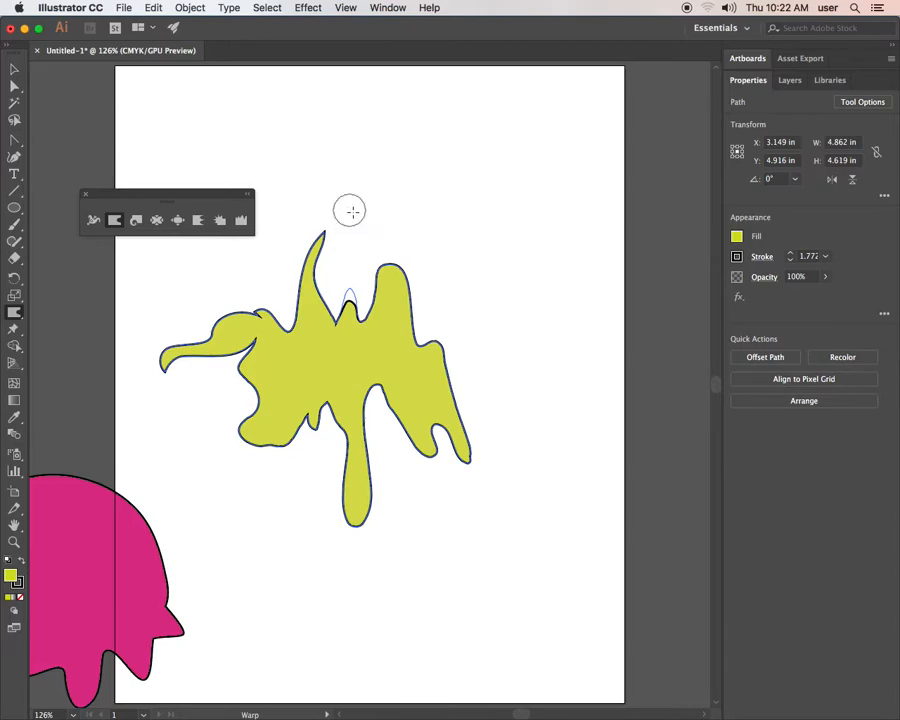
mouse_move(351, 275)
left_mouse_down()
mouse_move(352, 181)
mouse_move(343, 173)
left_mouse_up()
left_click_drag(345, 272, 406, 181)
mouse_move(344, 261)
left_mouse_down()
mouse_move(397, 217)
mouse_move(436, 211)
left_mouse_up()
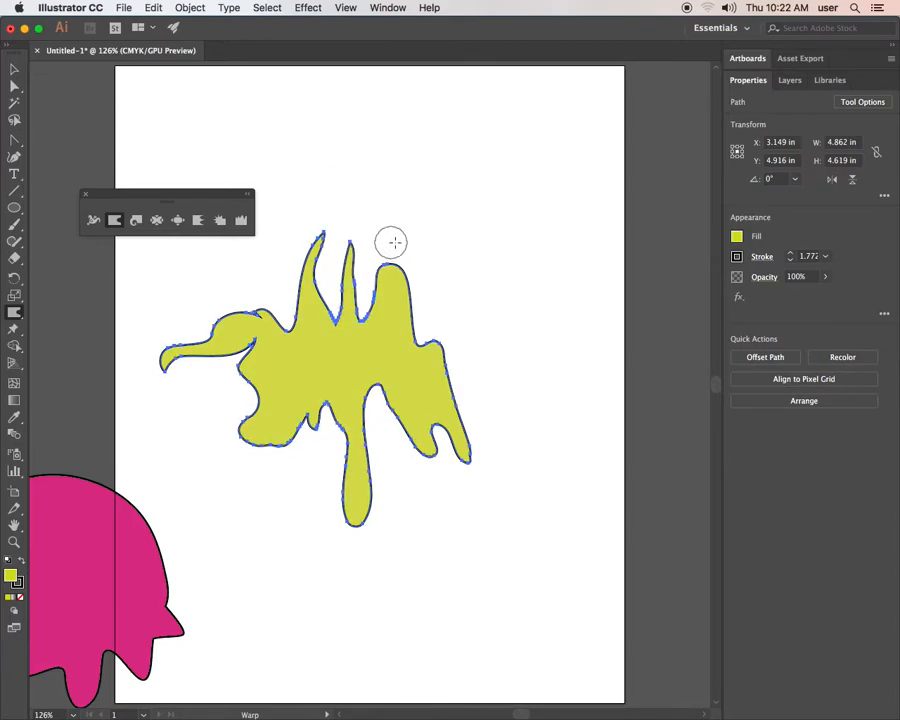
Warp the tip of the right-hand top peak upward and outward into a taller, pointed end.
left_click_drag(370, 290, 394, 253)
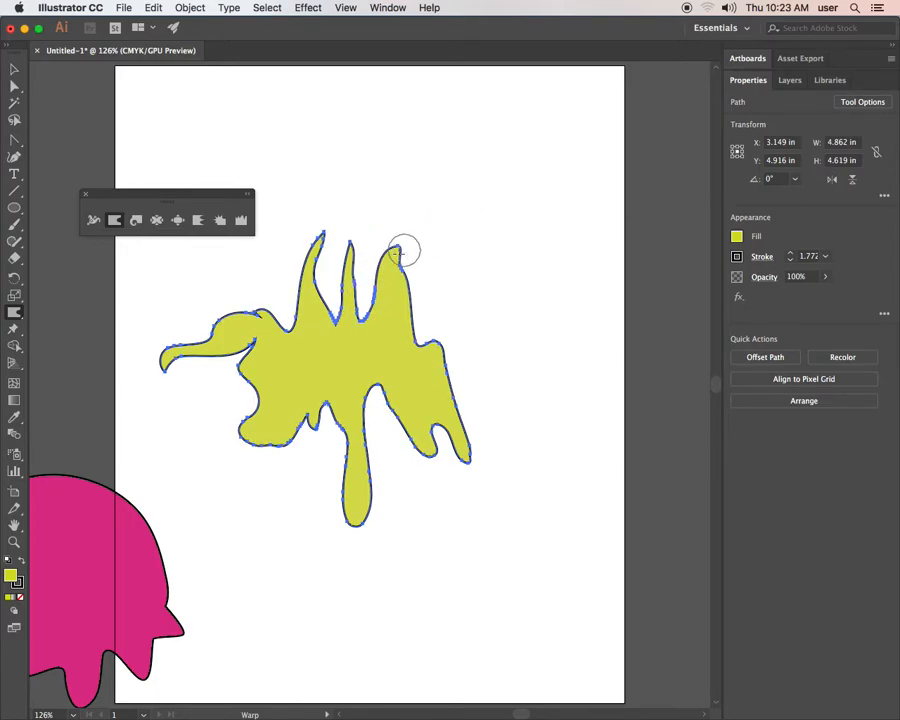
mouse_move(394, 276)
left_mouse_down()
mouse_move(382, 241)
mouse_move(405, 194)
left_mouse_up()
mouse_move(394, 244)
left_mouse_down()
mouse_move(421, 196)
mouse_move(418, 215)
left_mouse_up()
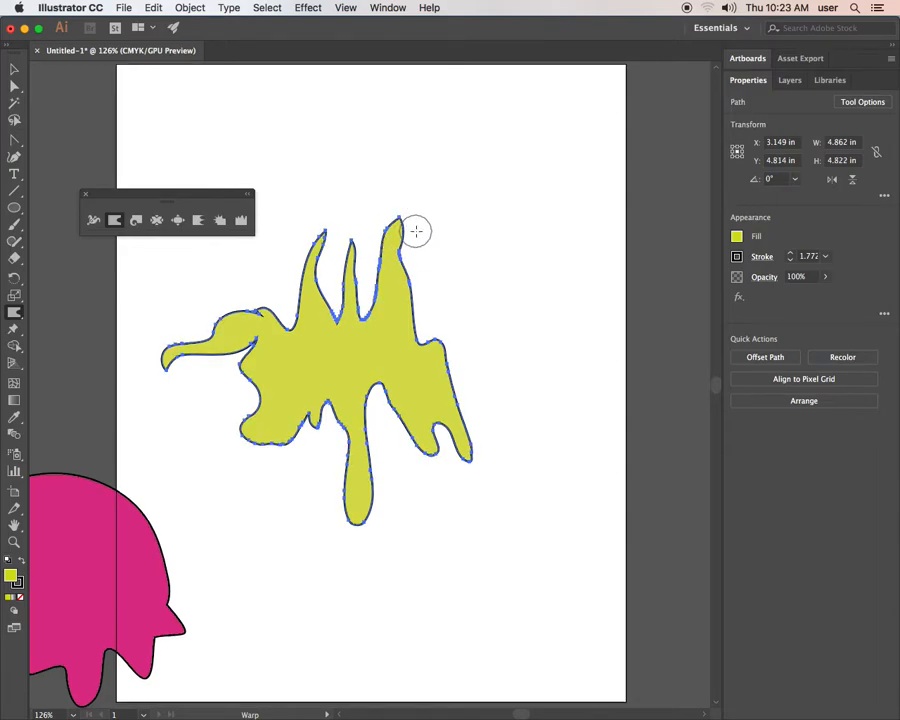
mouse_move(390, 228)
left_mouse_down()
mouse_move(416, 197)
mouse_move(412, 205)
left_mouse_up()
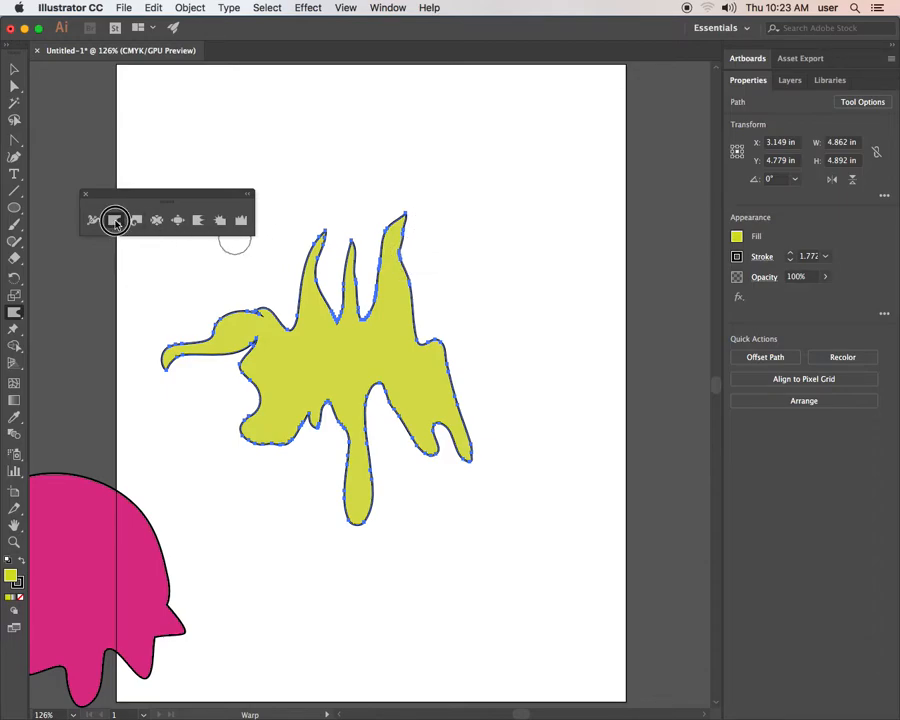
Set the Warp tool's intensity to 100%.
double_click(115, 221)
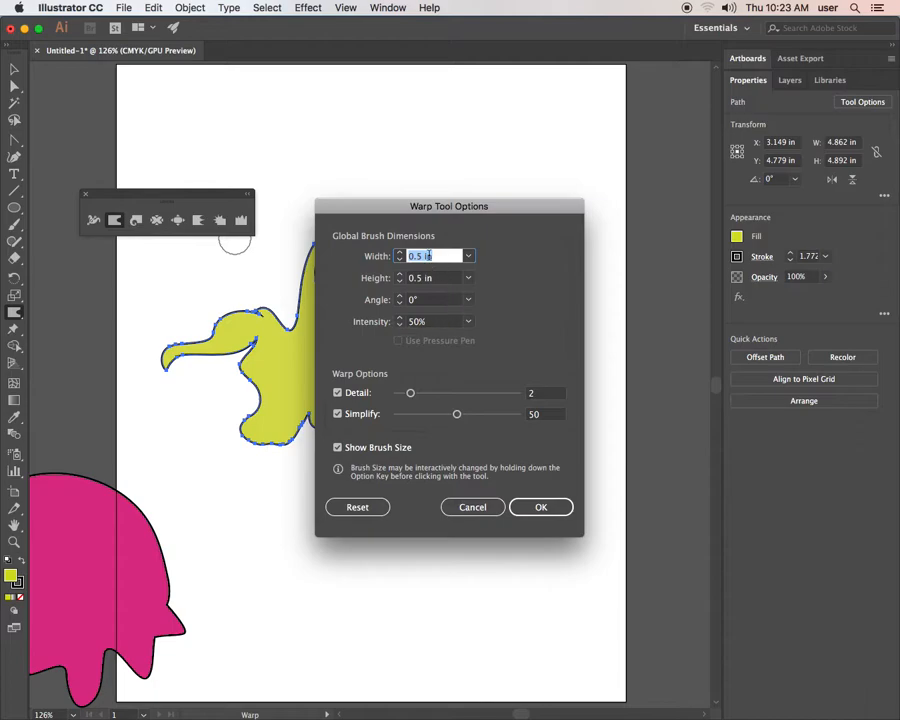
left_click(468, 323)
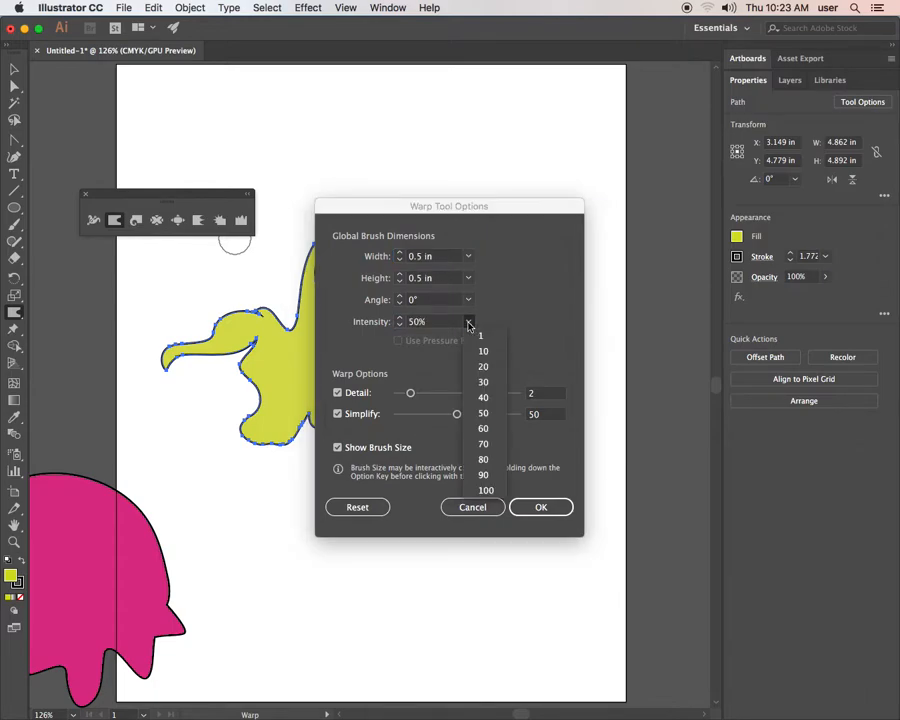
left_click(485, 490)
left_click(540, 507)
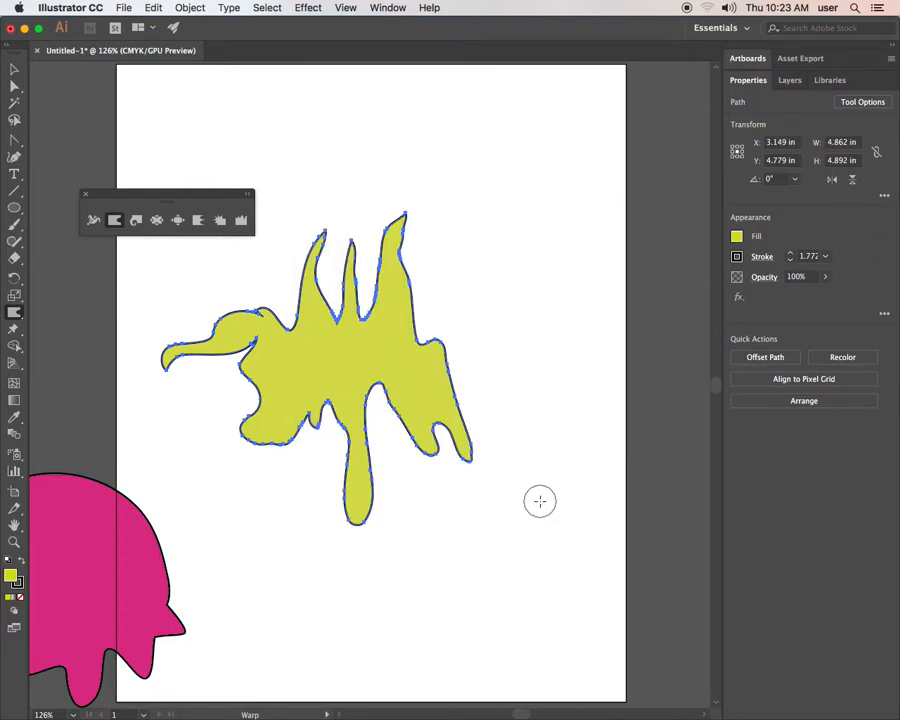
Warp a long, thin strand down from the lower-left lobe and several thin, flame-like strands up from the top edge.
mouse_move(265, 410)
left_mouse_down()
mouse_move(248, 446)
mouse_move(285, 604)
mouse_move(334, 636)
left_mouse_up()
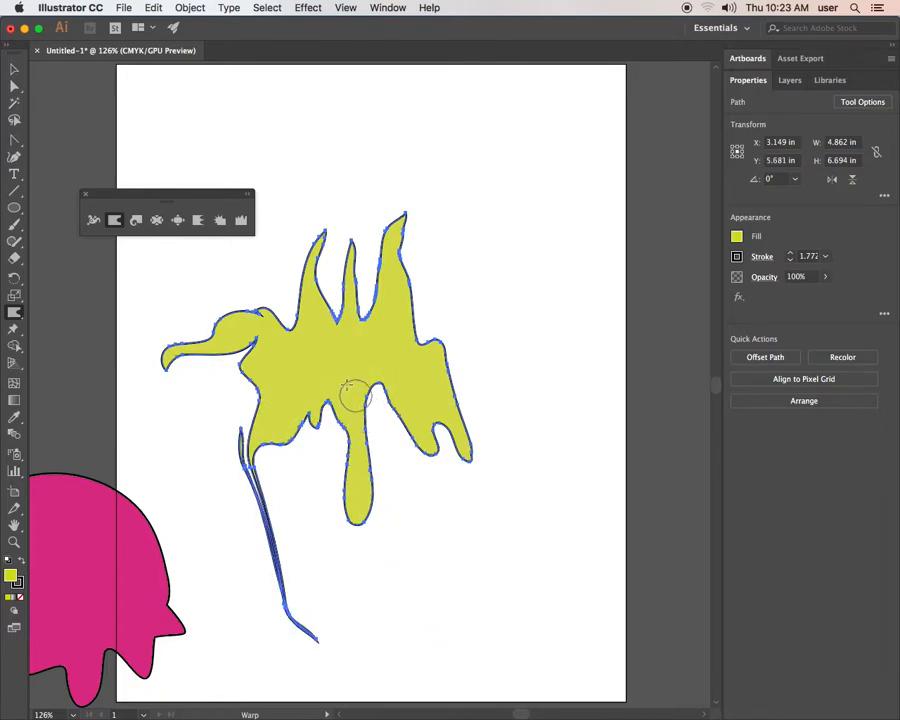
mouse_move(413, 372)
left_mouse_down()
mouse_move(440, 324)
mouse_move(471, 213)
mouse_move(480, 133)
left_mouse_up()
mouse_move(412, 354)
left_mouse_down()
mouse_move(401, 297)
mouse_move(413, 158)
mouse_move(396, 133)
left_mouse_up()
mouse_move(362, 333)
left_mouse_down()
mouse_move(371, 216)
mouse_move(357, 160)
left_mouse_up()
mouse_move(327, 321)
left_mouse_down()
mouse_move(332, 226)
mouse_move(325, 177)
left_mouse_up()
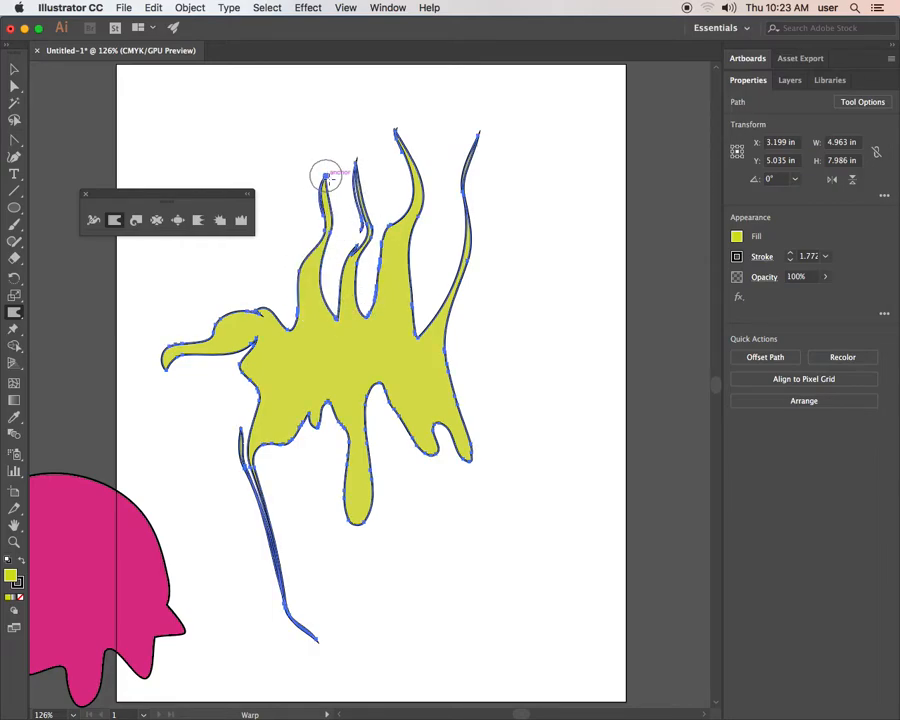
mouse_move(293, 340)
left_mouse_down()
mouse_move(294, 207)
mouse_move(291, 285)
mouse_move(304, 230)
left_mouse_up()
left_click_drag(341, 336, 364, 237)
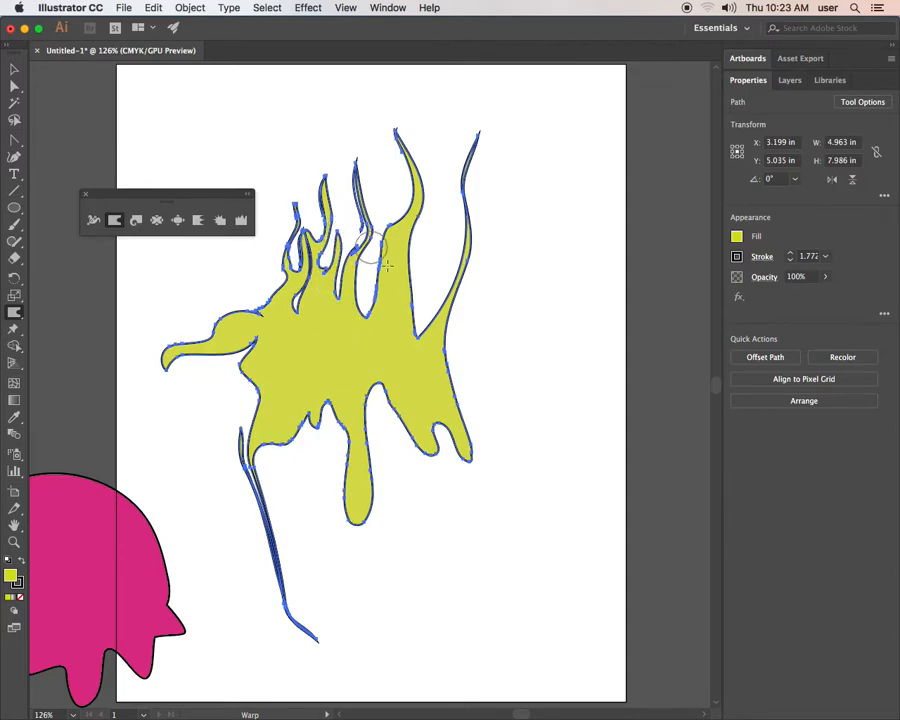
Warp several thin, flame-like strands upward from the notches between the two tall peaks on the yellow shape's upper edge.
left_click_drag(370, 325, 400, 251)
left_click_drag(418, 352, 428, 190)
mouse_move(412, 376)
left_mouse_down()
mouse_move(407, 298)
mouse_move(436, 205)
left_mouse_up()
left_click_drag(446, 362, 450, 228)
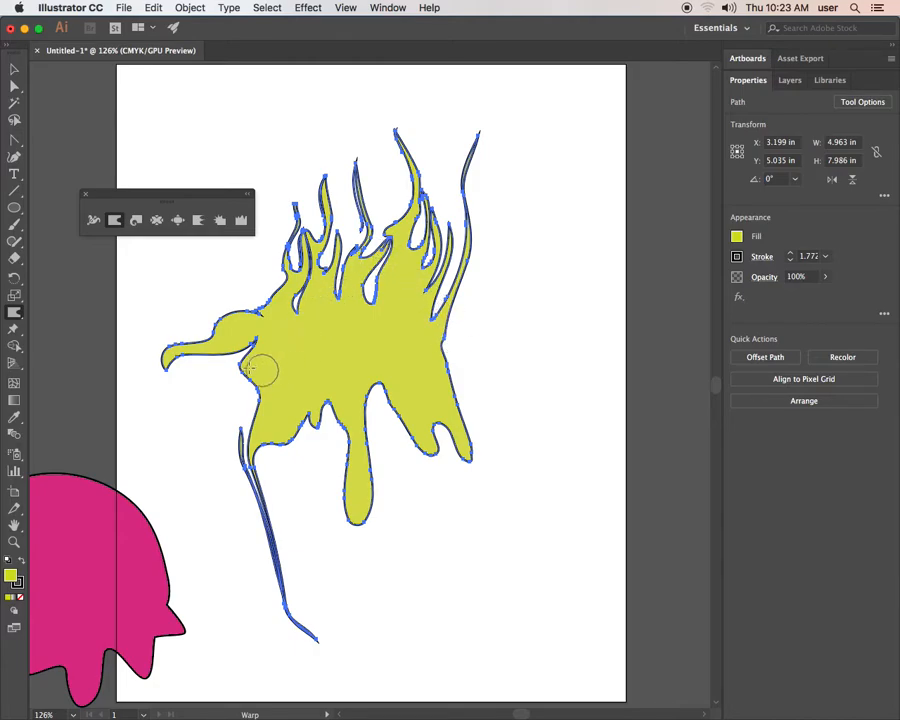
Warp the yellow shape's left arm upward into narrow strands and swirl its right side inward across the middle.
mouse_move(191, 321)
left_mouse_down()
mouse_move(279, 198)
mouse_move(261, 235)
left_mouse_up()
mouse_move(221, 371)
left_mouse_down()
mouse_move(291, 201)
mouse_move(281, 245)
left_mouse_up()
mouse_move(481, 362)
left_mouse_down()
mouse_move(330, 307)
mouse_move(429, 304)
mouse_move(311, 330)
mouse_move(367, 348)
left_mouse_up()
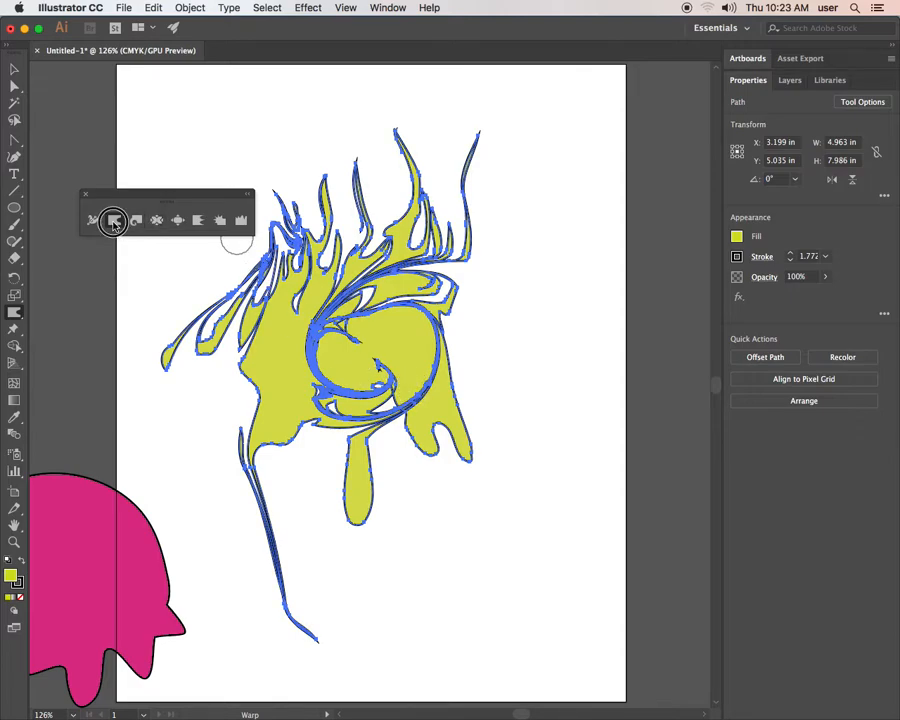
Set the Warp tool's intensity to 10% and warp the notch between the two lower-right drips slightly outward.
double_click(113, 221)
left_click(466, 322)
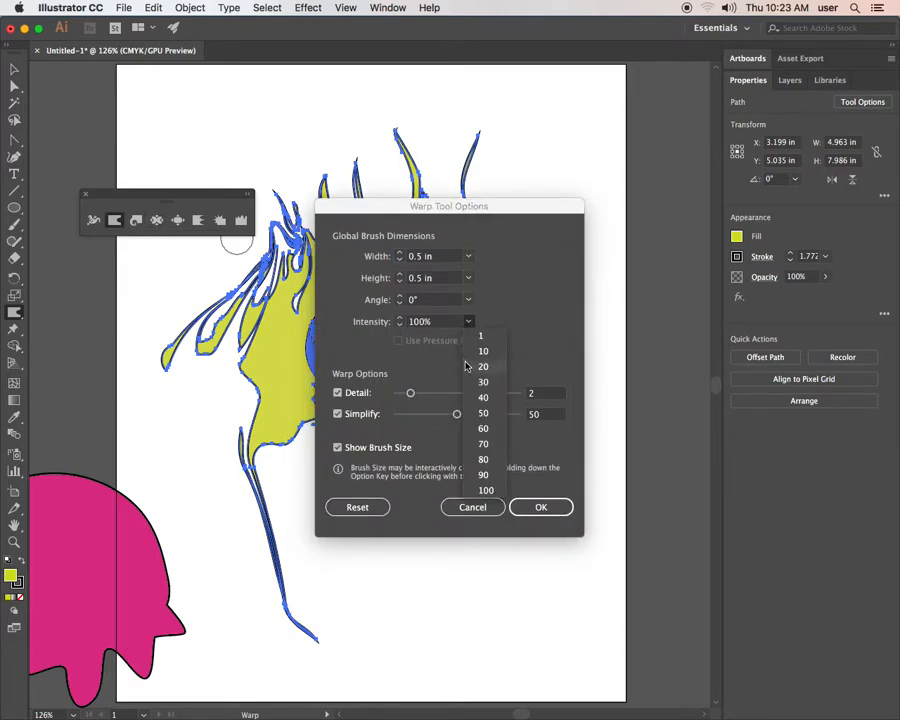
left_click(484, 351)
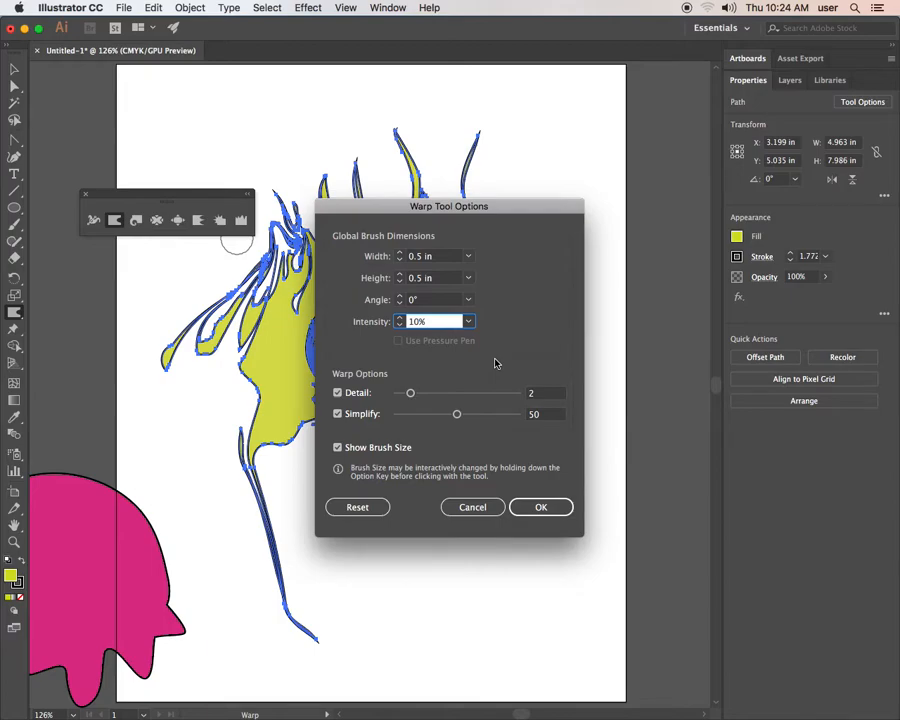
left_click(538, 505)
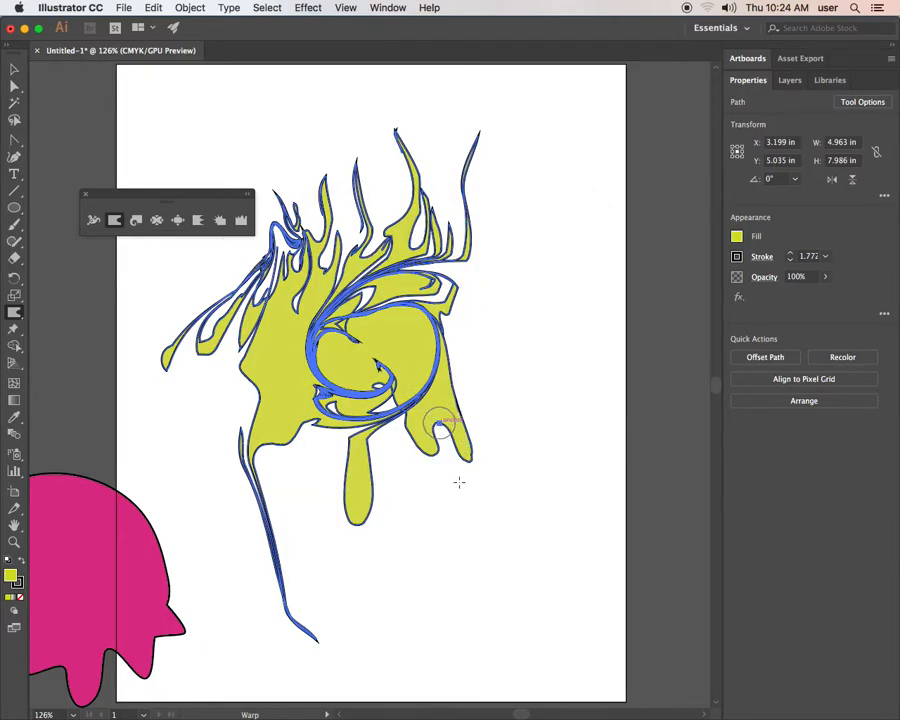
left_click_drag(440, 424, 465, 454)
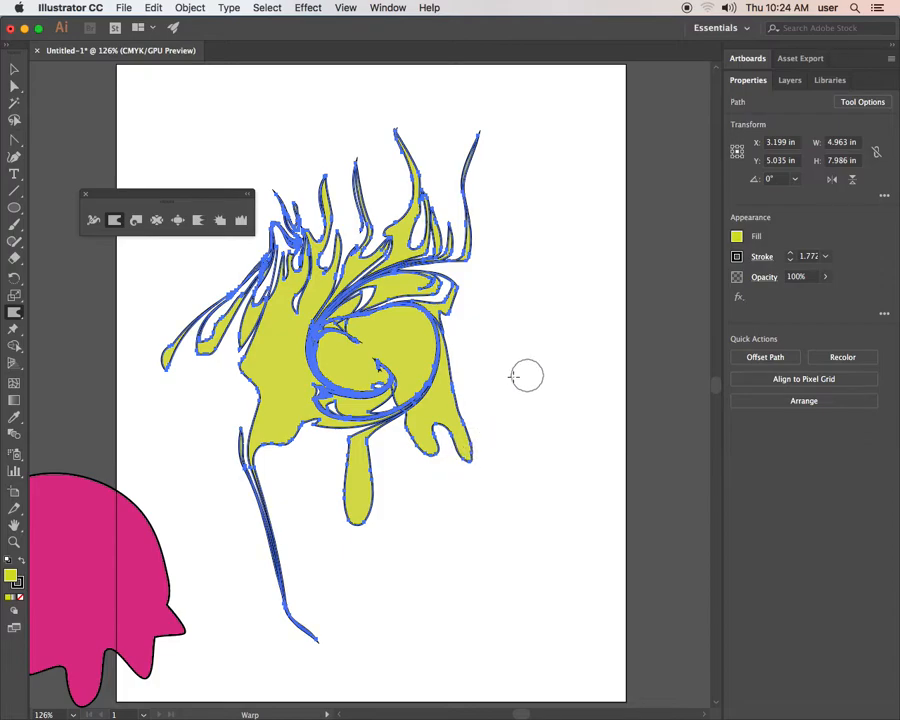
Draw an ellipse about 1.4 × 1.75 in beside the yellow shape and warp its upper edge slightly upward.
left_click(14, 207)
left_click_drag(499, 283, 589, 394)
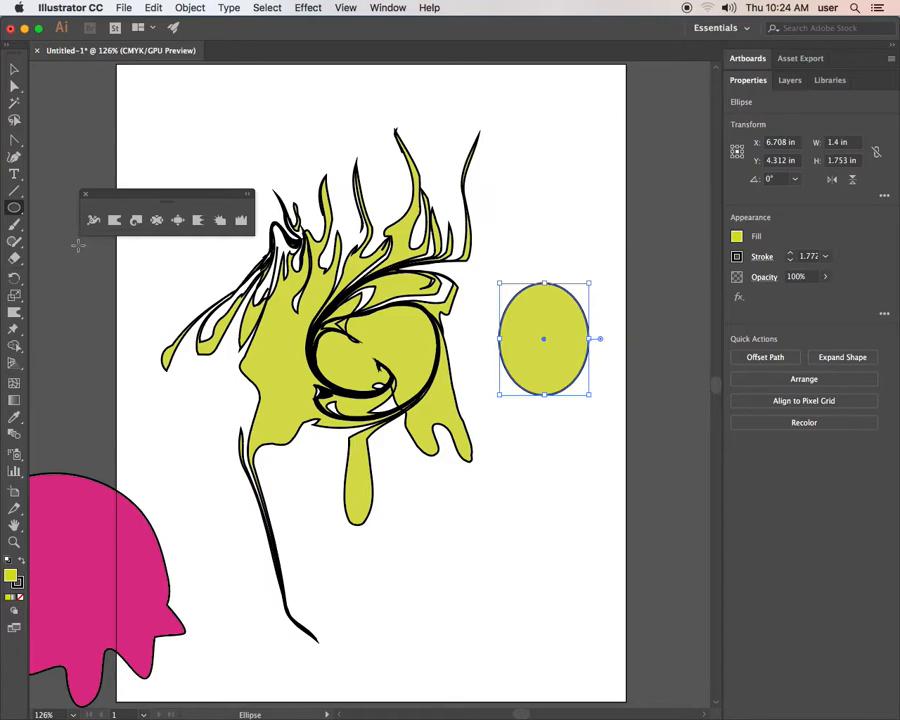
left_click(113, 222)
mouse_move(545, 295)
left_mouse_down()
mouse_move(556, 232)
mouse_move(550, 260)
mouse_move(545, 227)
mouse_move(562, 218)
left_mouse_up()
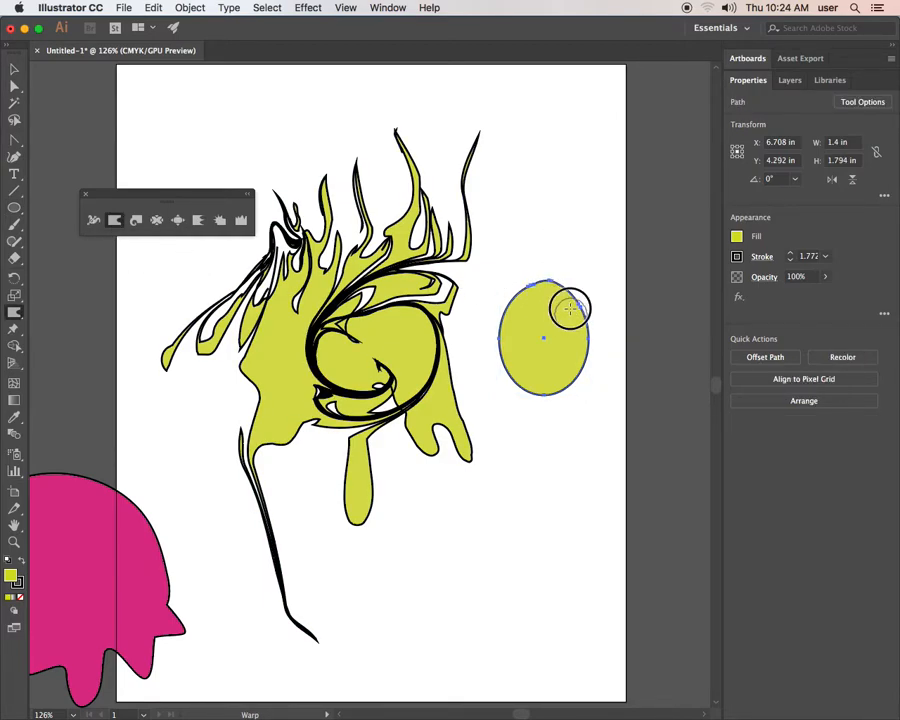
mouse_move(557, 297)
left_mouse_down()
mouse_move(564, 244)
mouse_move(577, 262)
mouse_move(583, 245)
left_mouse_up()
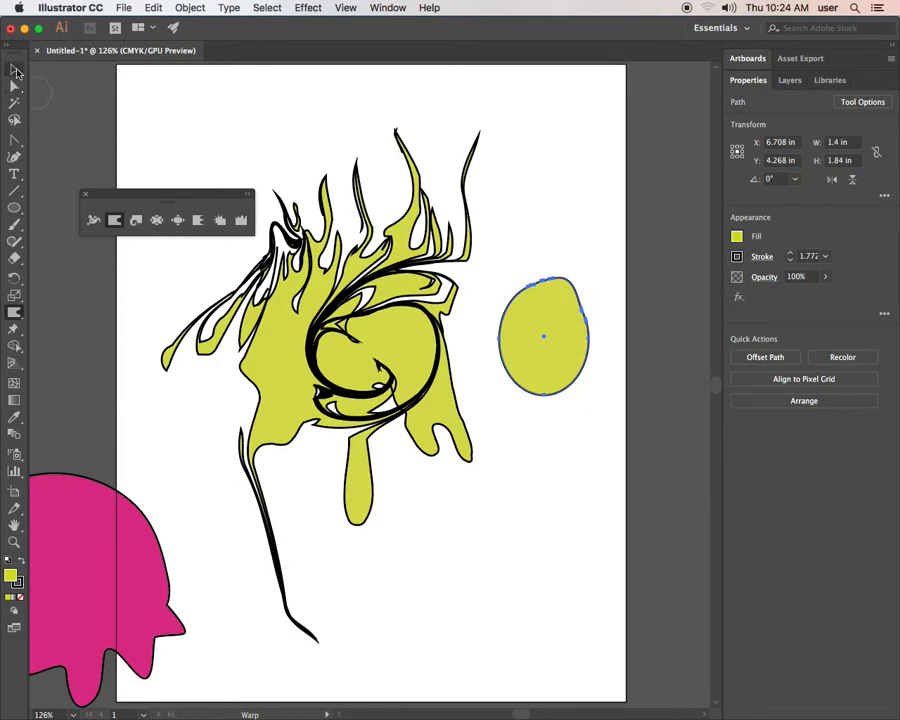
Deselect the artwork and reset the Warp tool's options to their defaults.
left_click(16, 70)
left_click(70, 114)
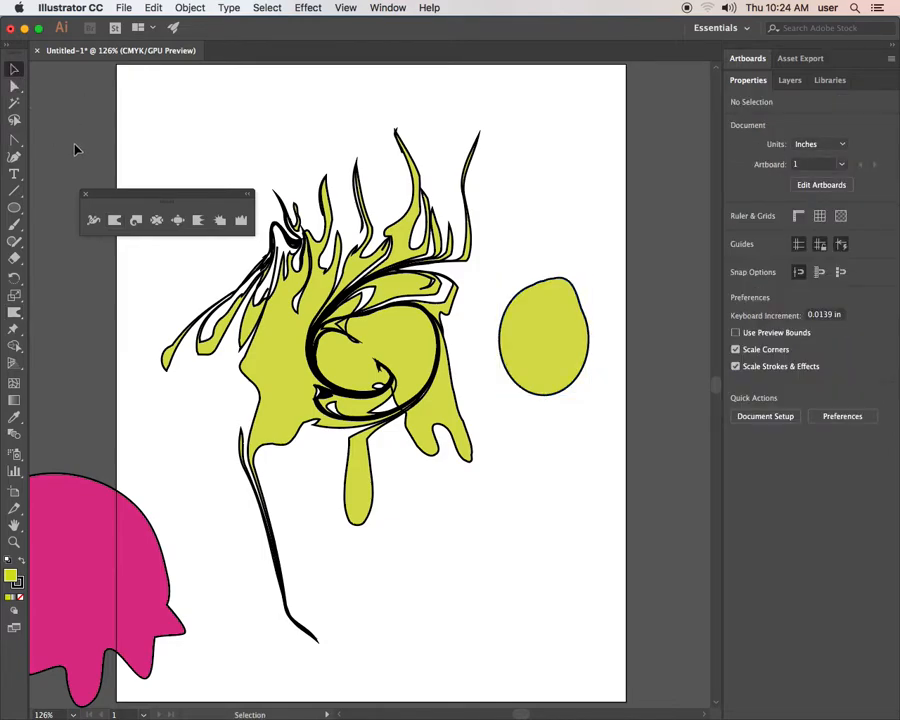
double_click(113, 221)
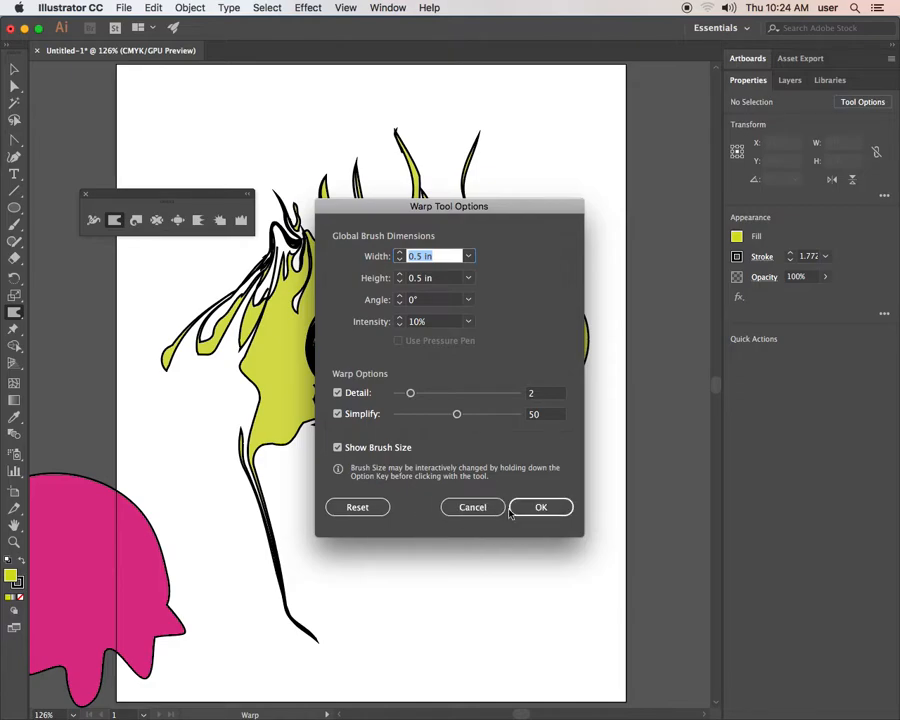
left_click(372, 509)
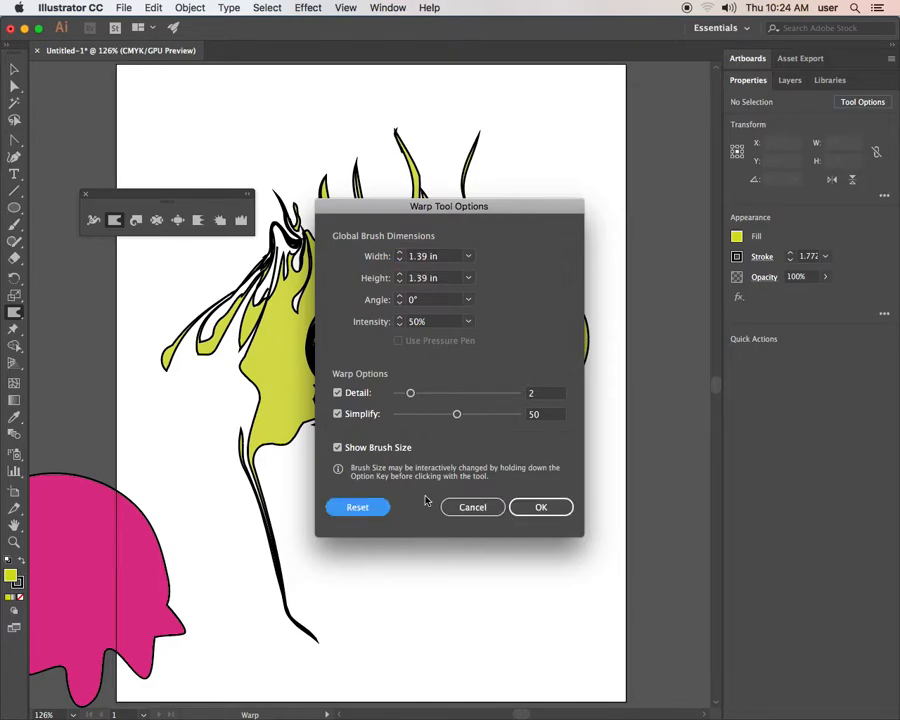
left_click(552, 506)
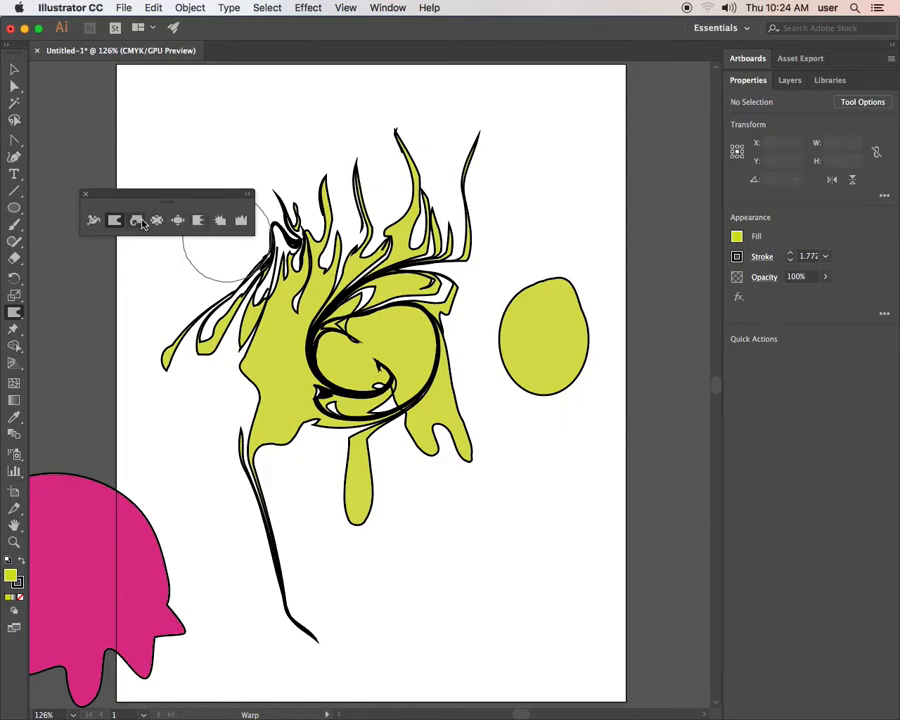
Keep the Twirl tool's default options and twirl the small ellipse's upper, lower and middle parts into spiral curls.
left_click(139, 221)
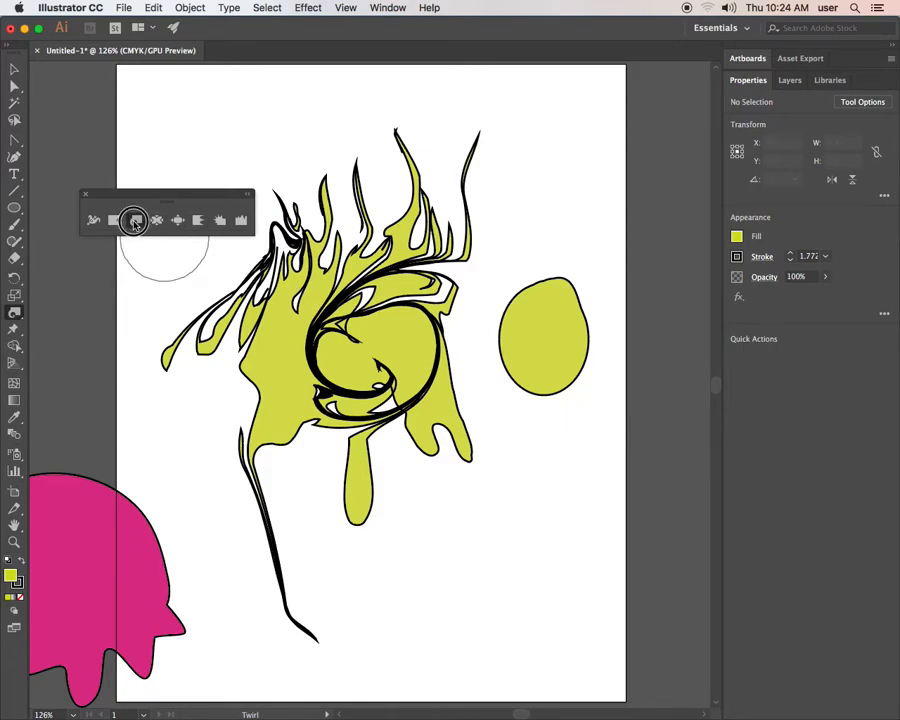
double_click(136, 221)
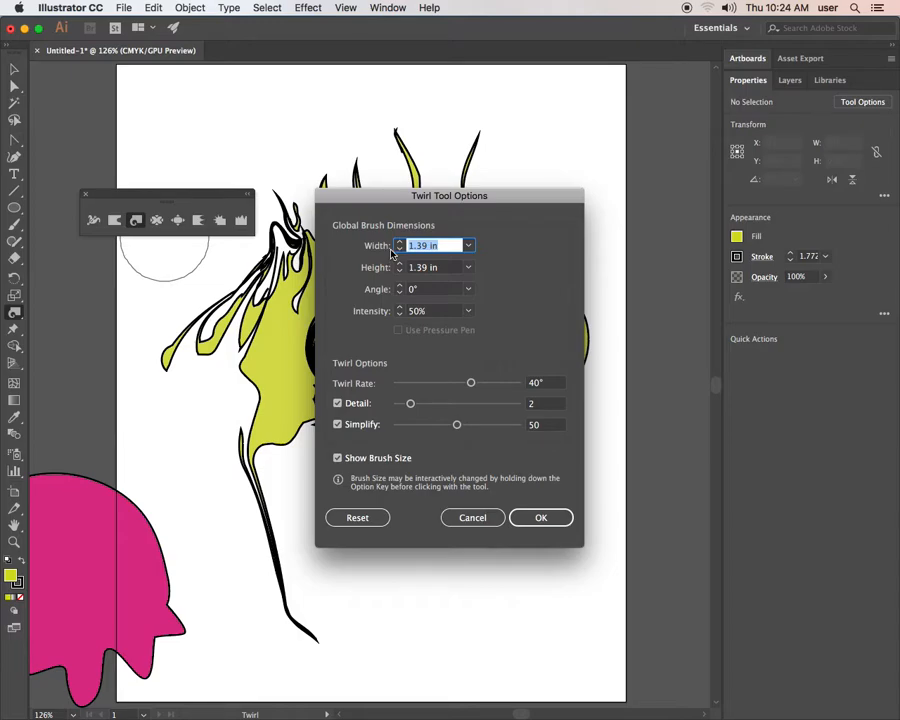
left_click(512, 510)
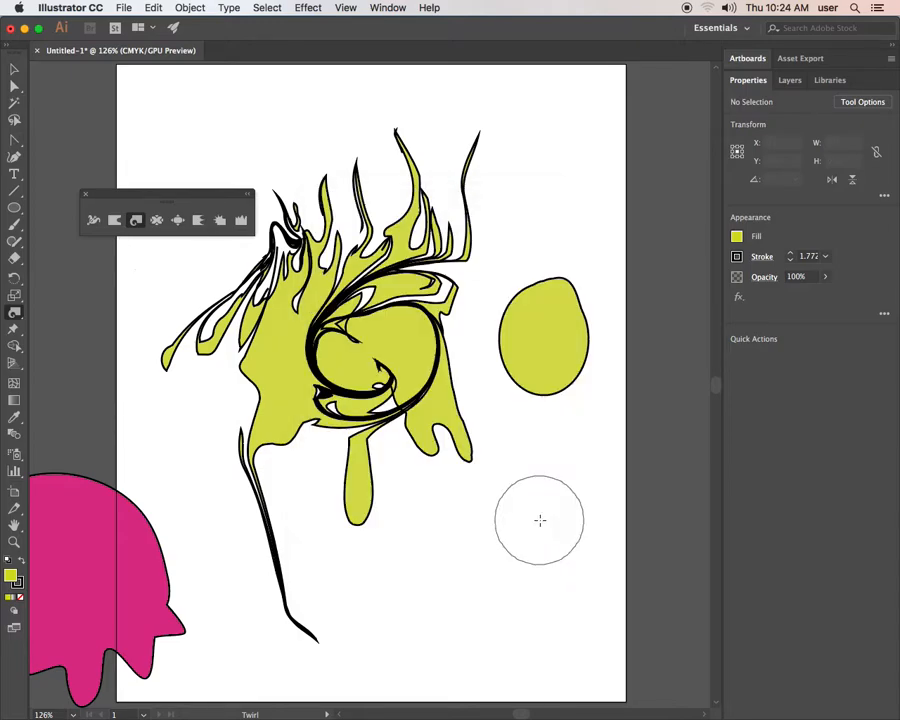
mouse_move(558, 335)
left_mouse_down()
mouse_move(572, 277)
mouse_move(556, 297)
mouse_move(532, 385)
left_mouse_up()
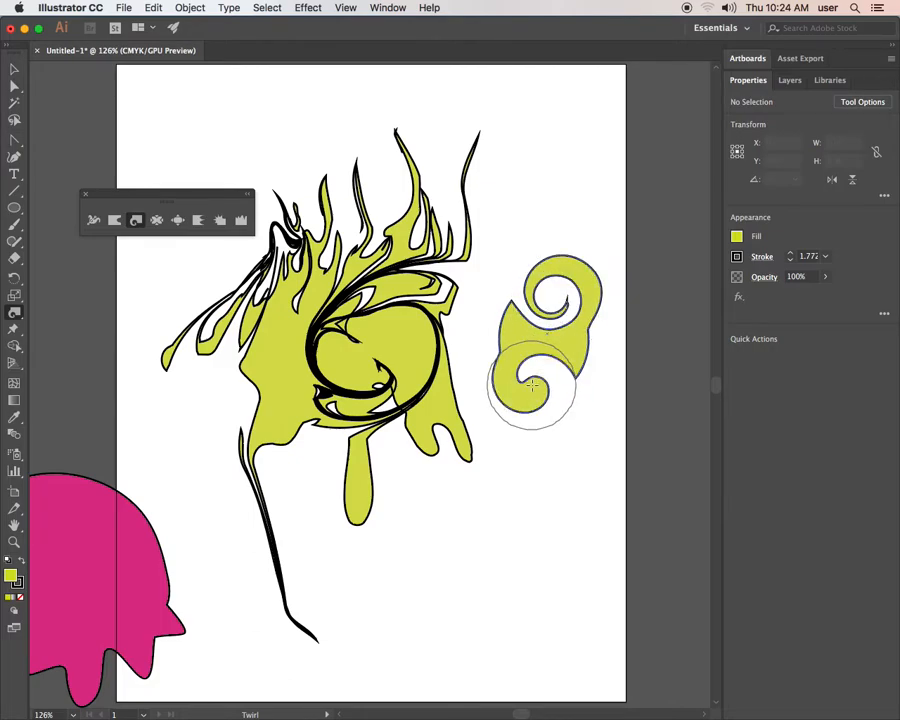
mouse_move(540, 375)
left_mouse_down()
mouse_move(548, 322)
mouse_move(540, 326)
left_mouse_up()
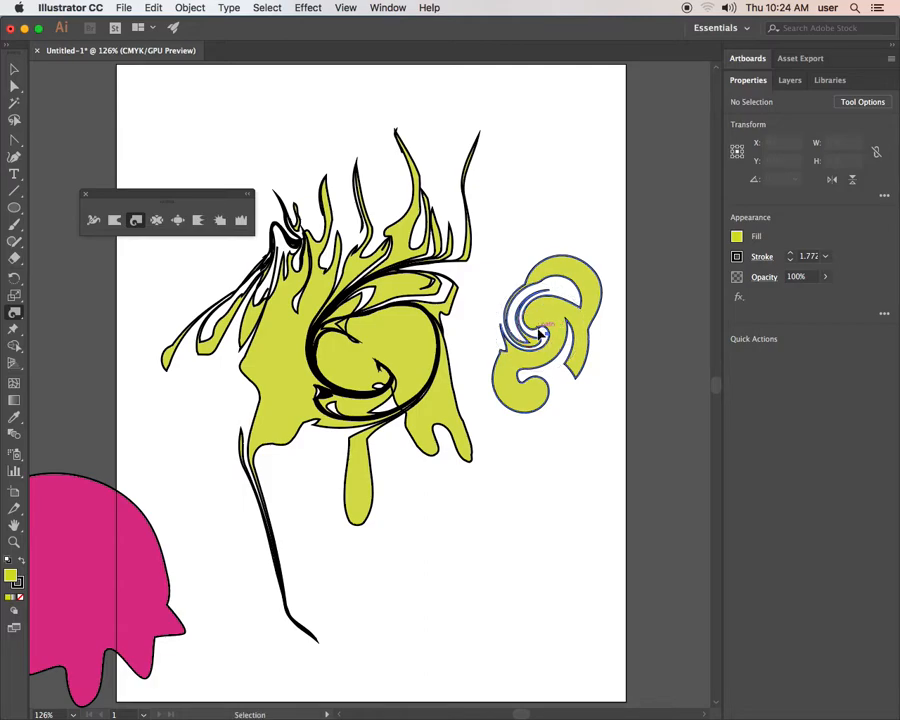
Twirl the small curled shape's centre and lower lobe further into tighter spirals.
left_click(539, 330, "super")
left_click(538, 334, "super")
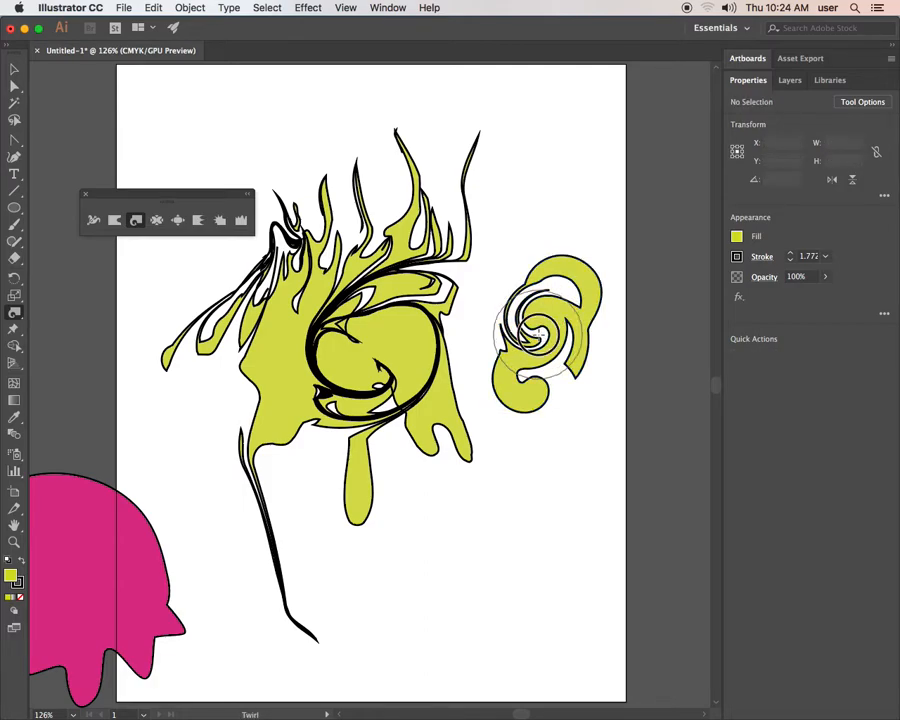
left_click_drag(536, 334, 535, 350)
right_click(535, 356)
left_click(507, 400)
left_click_drag(527, 408, 502, 350)
Set the Twirl rate to -40° and twirl the small shape in the opposite direction.
double_click(137, 224)
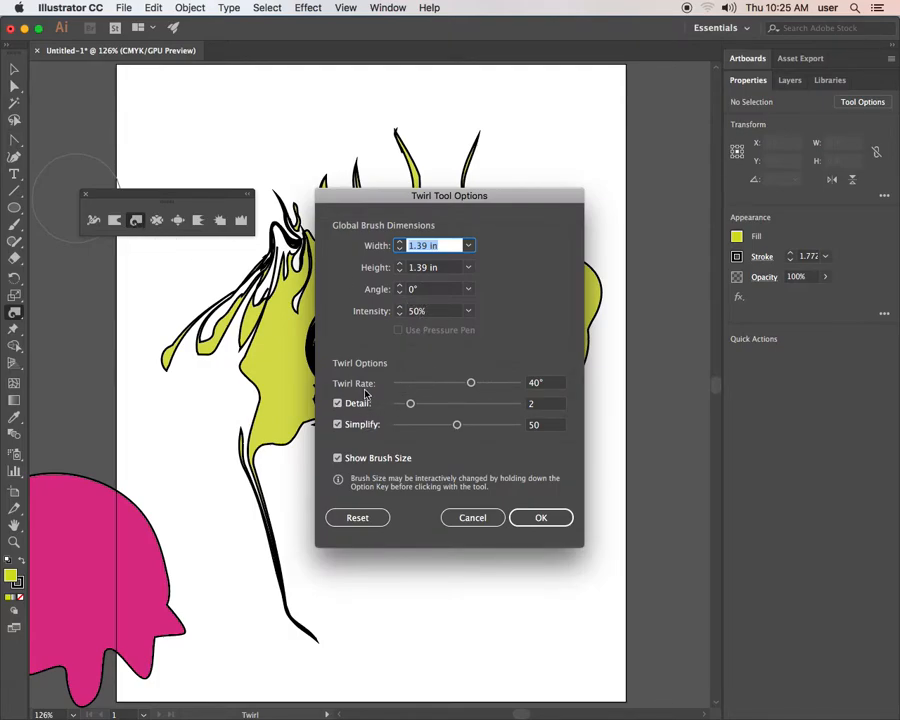
left_click(531, 384)
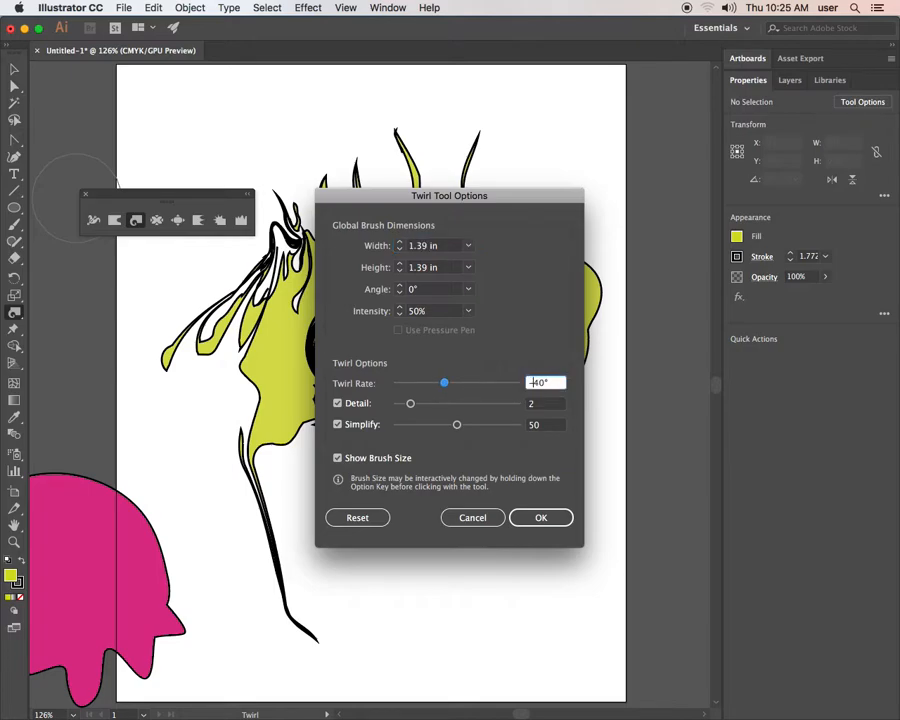
left_click(540, 518)
mouse_move(522, 385)
left_mouse_down()
mouse_move(516, 378)
mouse_move(543, 296)
mouse_move(553, 322)
mouse_move(579, 292)
mouse_move(542, 430)
mouse_move(513, 385)
mouse_move(510, 397)
left_mouse_up()
Delete the warped yellow shape and the small twirled shape from the artboard.
left_click(16, 70)
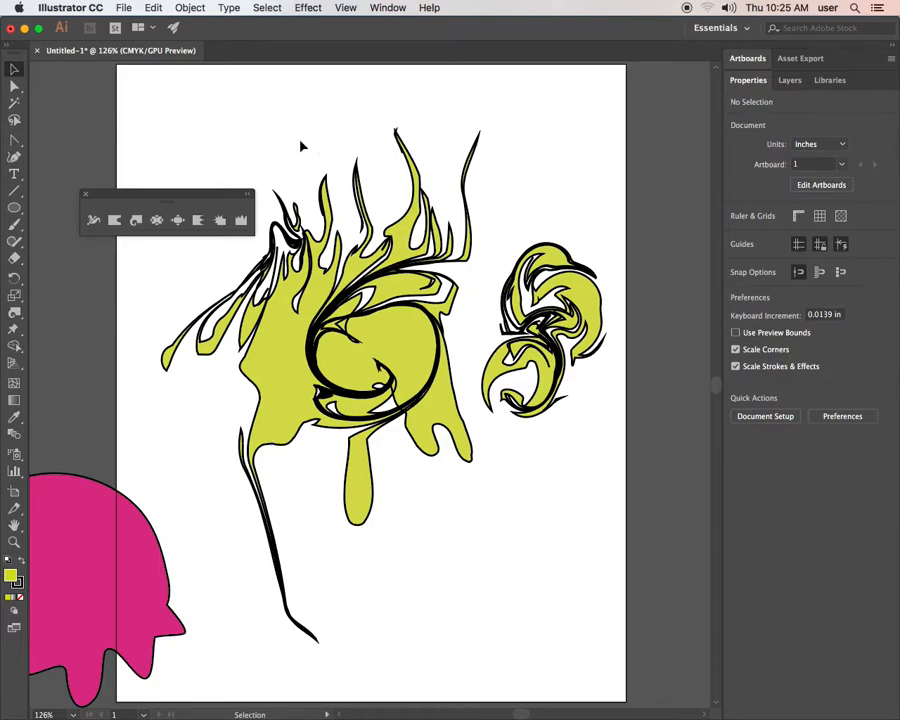
left_click_drag(305, 145, 607, 500)
key("Delete")
key("backslash")
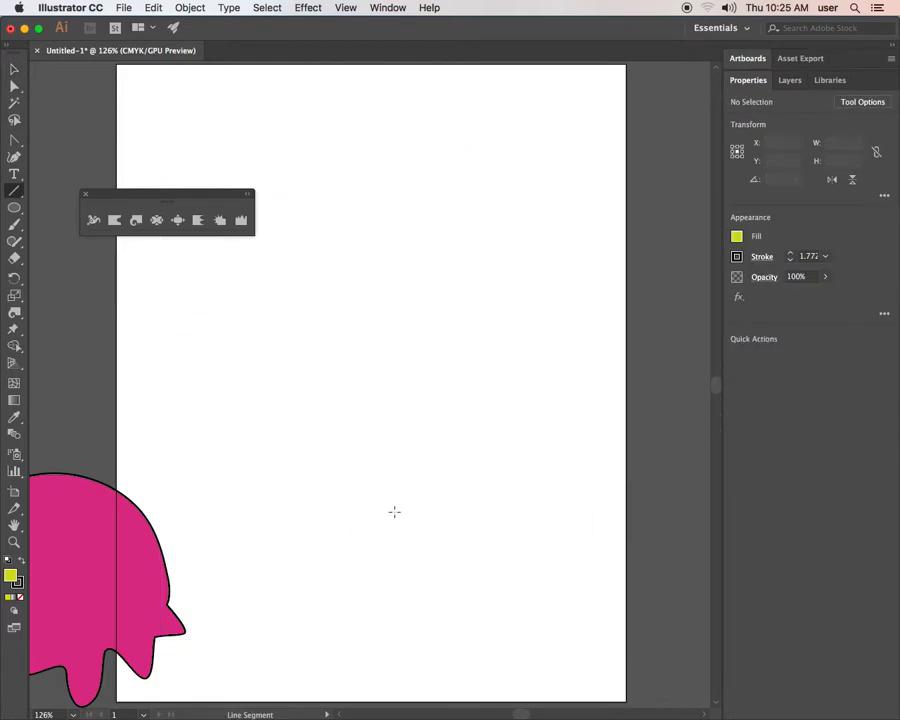
Draw an ellipse about 3.38 × 2.91 in near the page centre and pucker notches into its upper and lower edges.
left_click(18, 208)
left_click_drag(280, 265, 497, 449)
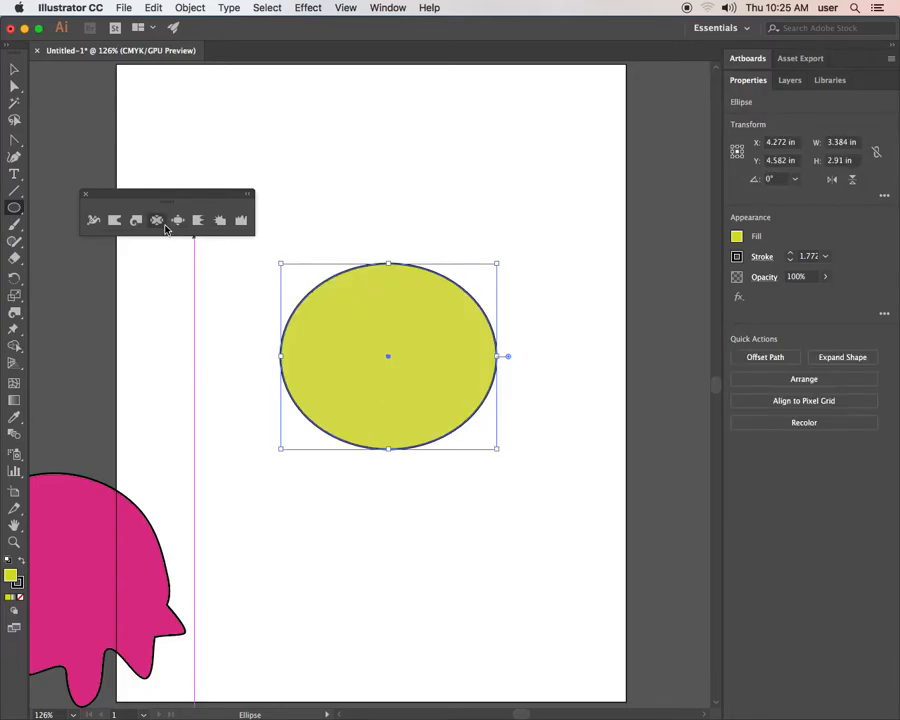
left_click(158, 222)
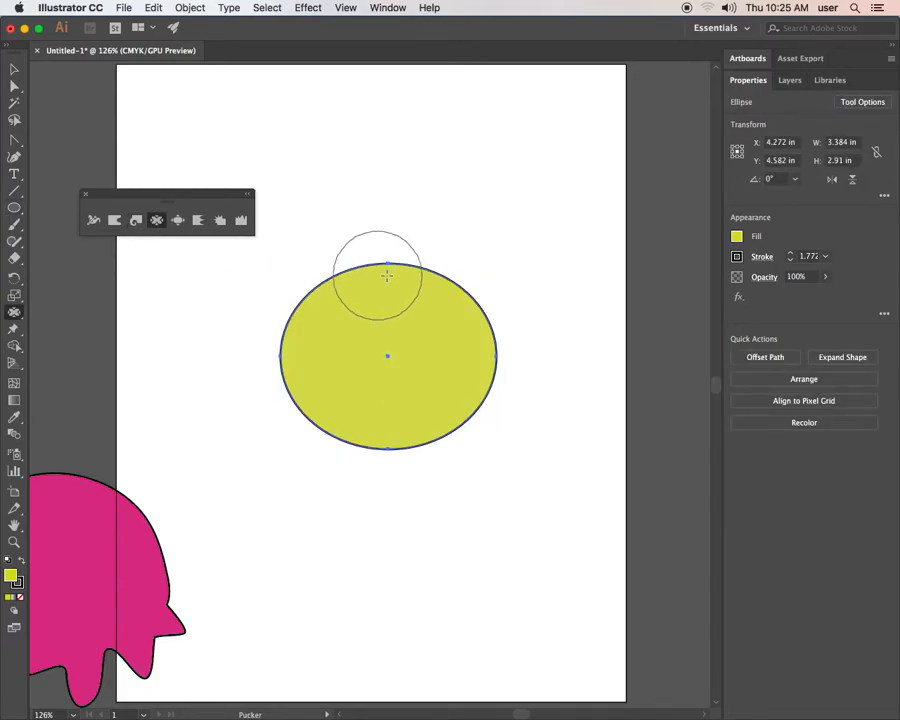
left_click_drag(399, 274, 396, 344)
left_click_drag(395, 479, 393, 398)
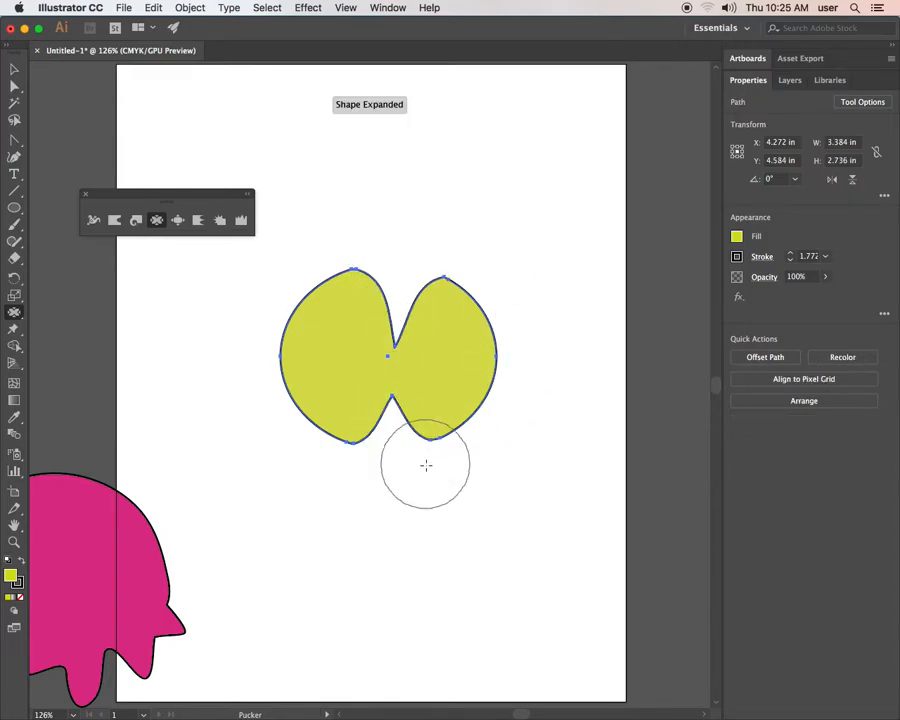
Pucker a deep notch into the ellipse's left side, a shallow one into its right side, and pinch the upper-left lobe inward.
left_click_drag(311, 351, 372, 354)
left_click_drag(486, 356, 418, 358)
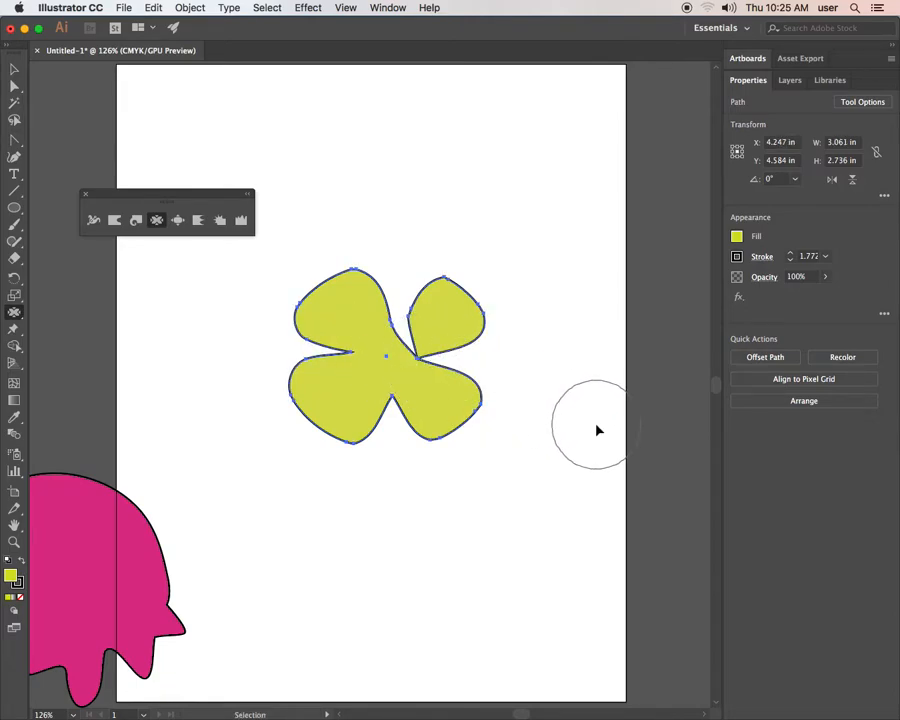
key("super+z")
left_click_drag(510, 354, 464, 358)
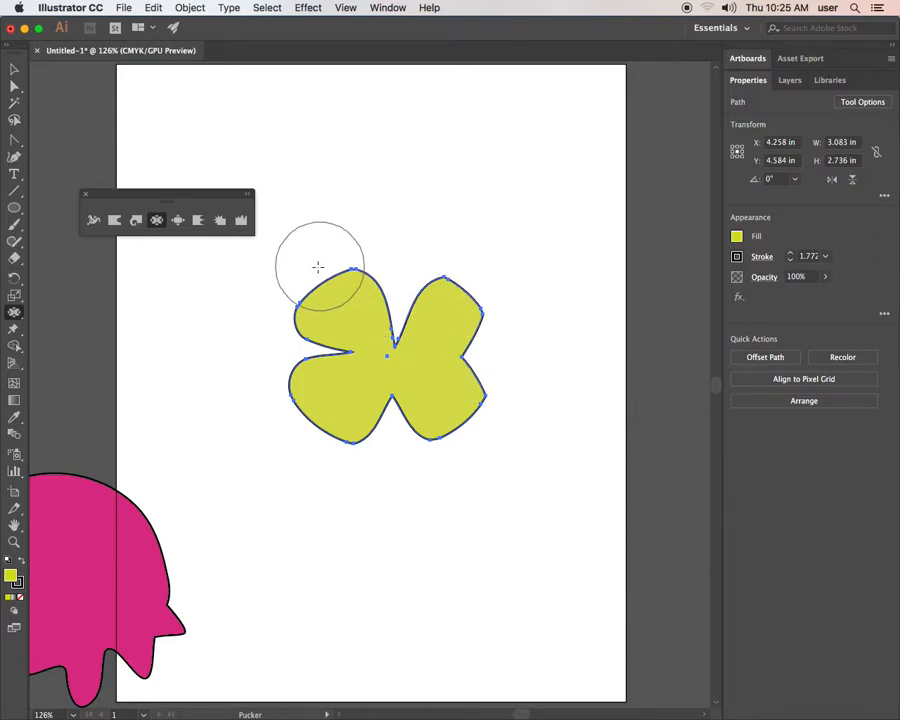
left_click_drag(322, 301, 410, 363)
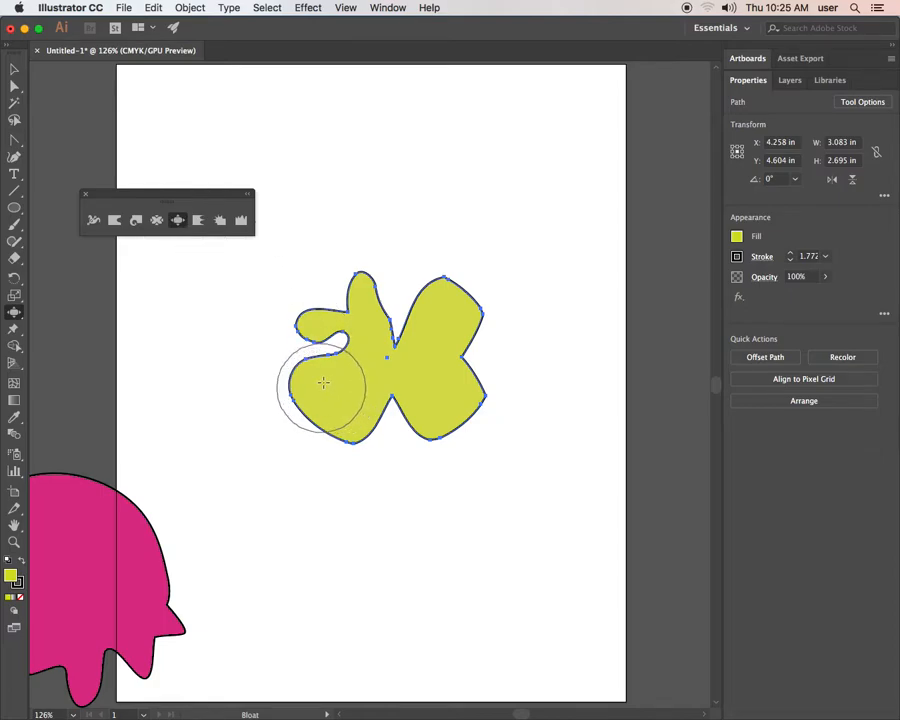
Bloat the puckered shape with the Bloat tool, hollowing its left and lower edges and swelling the right-hand lobes outward.
mouse_move(367, 303)
left_mouse_down()
mouse_move(388, 273)
mouse_move(420, 282)
mouse_move(425, 333)
mouse_move(409, 352)
mouse_move(437, 295)
mouse_move(411, 342)
mouse_move(382, 358)
mouse_move(387, 296)
mouse_move(392, 335)
mouse_move(384, 343)
mouse_move(403, 322)
mouse_move(392, 413)
left_mouse_up()
left_click(394, 413)
mouse_move(283, 329)
left_mouse_down()
mouse_move(321, 330)
mouse_move(296, 298)
left_mouse_up()
mouse_move(351, 196)
left_mouse_down()
mouse_move(385, 267)
mouse_move(462, 263)
left_mouse_up()
mouse_move(420, 207)
left_mouse_down()
mouse_move(446, 311)
mouse_move(425, 337)
mouse_move(426, 315)
mouse_move(442, 295)
mouse_move(432, 314)
mouse_move(450, 302)
mouse_move(436, 326)
mouse_move(440, 344)
mouse_move(498, 364)
mouse_move(514, 384)
mouse_move(482, 388)
mouse_move(541, 430)
left_mouse_up()
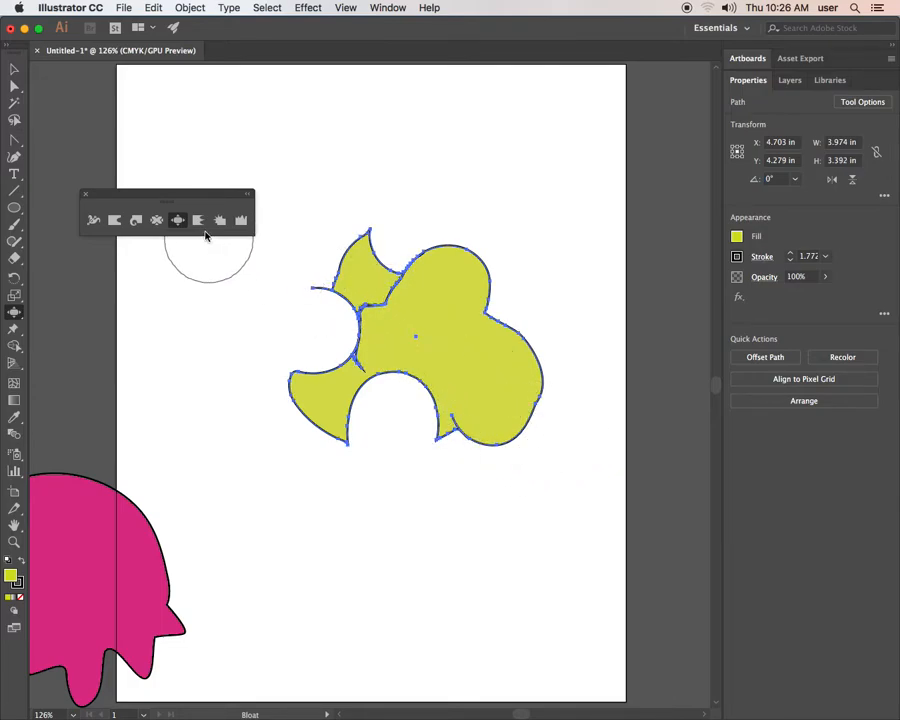
Try the Scallop tool on the shape's right edge, and undo the scalloping together with the last bloat at the lower right.
mouse_move(310, 392)
left_mouse_down()
mouse_move(304, 412)
mouse_move(267, 446)
mouse_move(290, 444)
left_mouse_up()
mouse_move(491, 353)
left_mouse_down()
mouse_move(508, 311)
mouse_move(486, 311)
mouse_move(506, 321)
mouse_move(501, 356)
mouse_move(520, 409)
left_mouse_up()
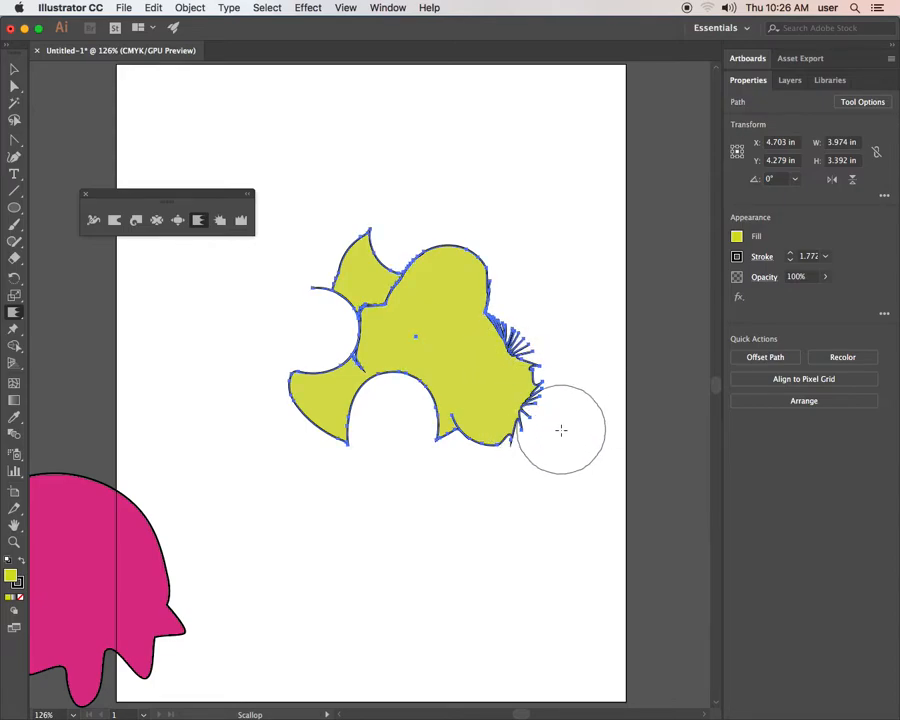
key("super+z")
key("super+z")
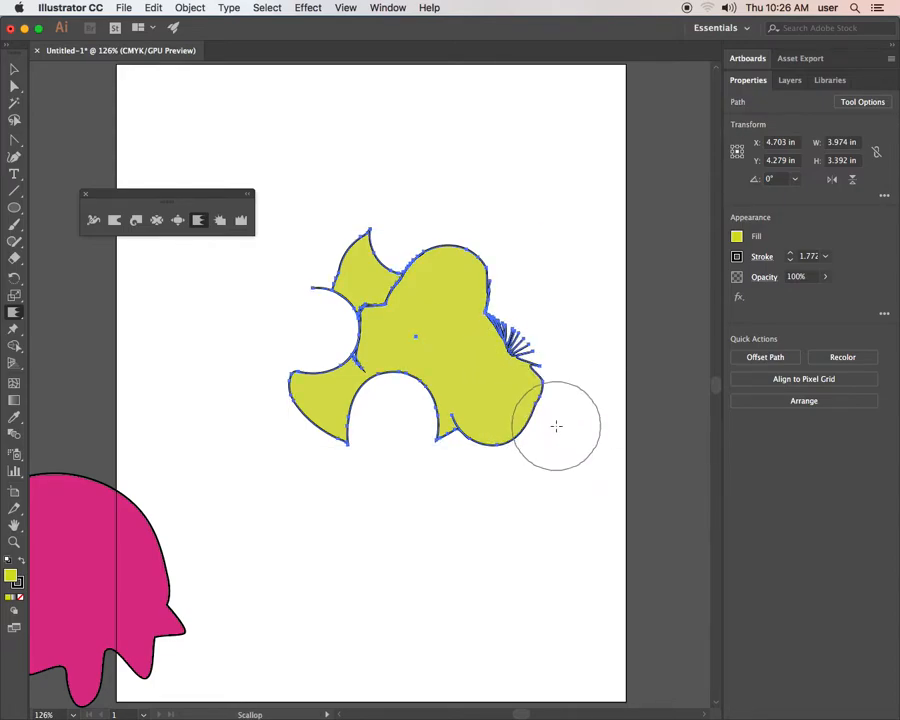
key("super+z")
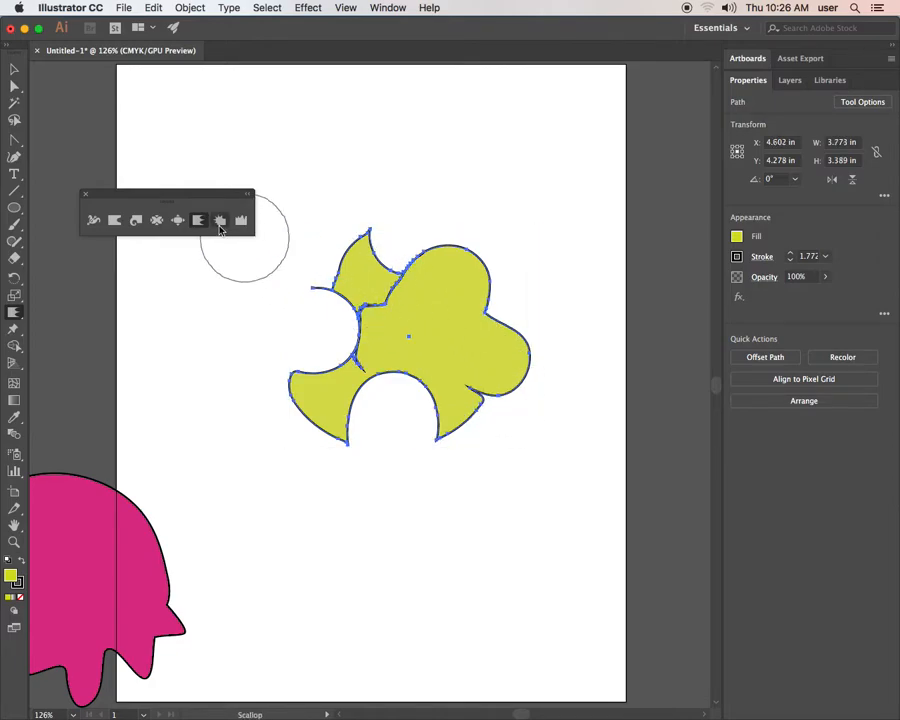
Crystallize the outer edge of the upper-right lobe into pointed spikes with the Crystallize tool.
left_click(219, 221)
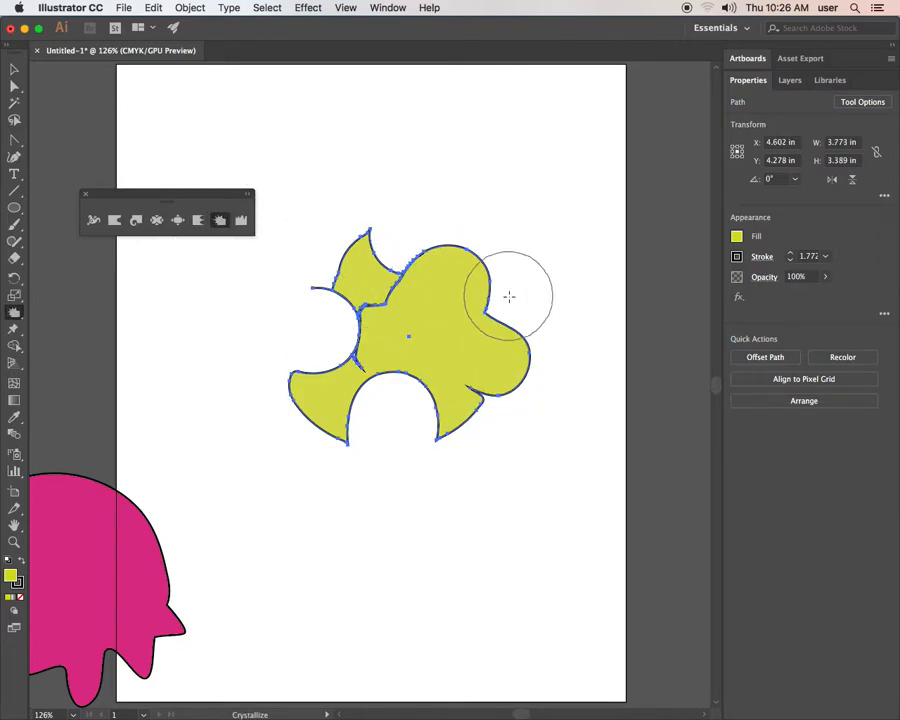
left_click_drag(492, 262, 494, 260)
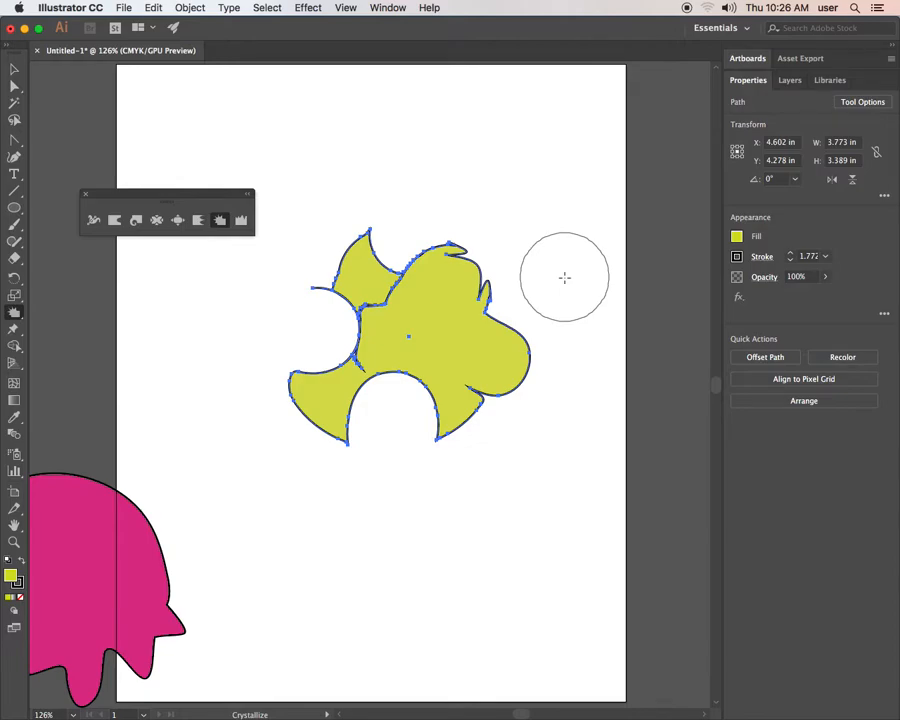
Crystallize the shape's right side, lower legs, inner arch and top edge into pointed spikes.
left_click_drag(549, 353, 548, 354)
mouse_move(422, 408)
left_mouse_down()
mouse_move(420, 400)
mouse_move(374, 406)
left_mouse_up()
left_click_drag(422, 311, 428, 388)
left_click_drag(446, 263, 476, 285)
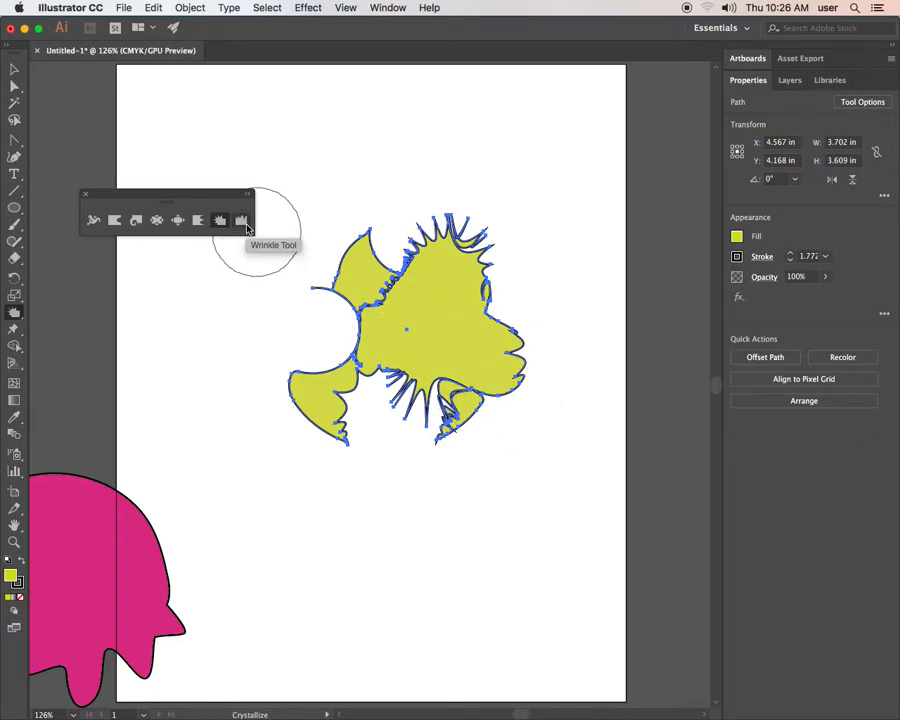
Draw an ellipse about 3.26 in wide and 2.62 in high below the crystallized shape.
left_click(242, 221)
left_click(14, 207)
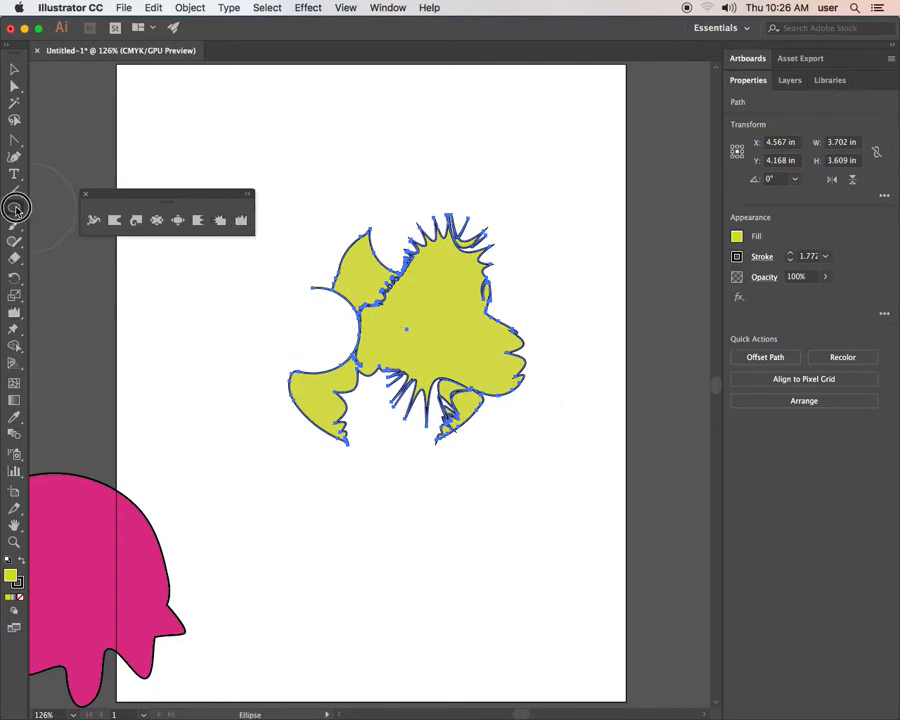
left_click_drag(310, 475, 521, 644)
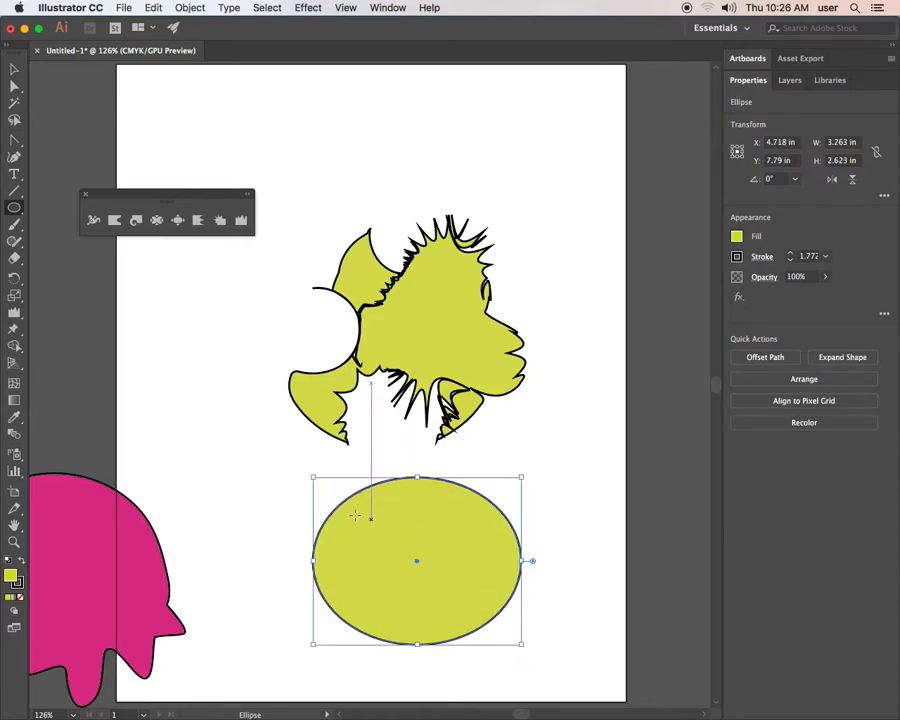
Roughen the new ellipse's upper edge with two passes of the Wrinkle tool, and deselect it.
left_click(241, 220)
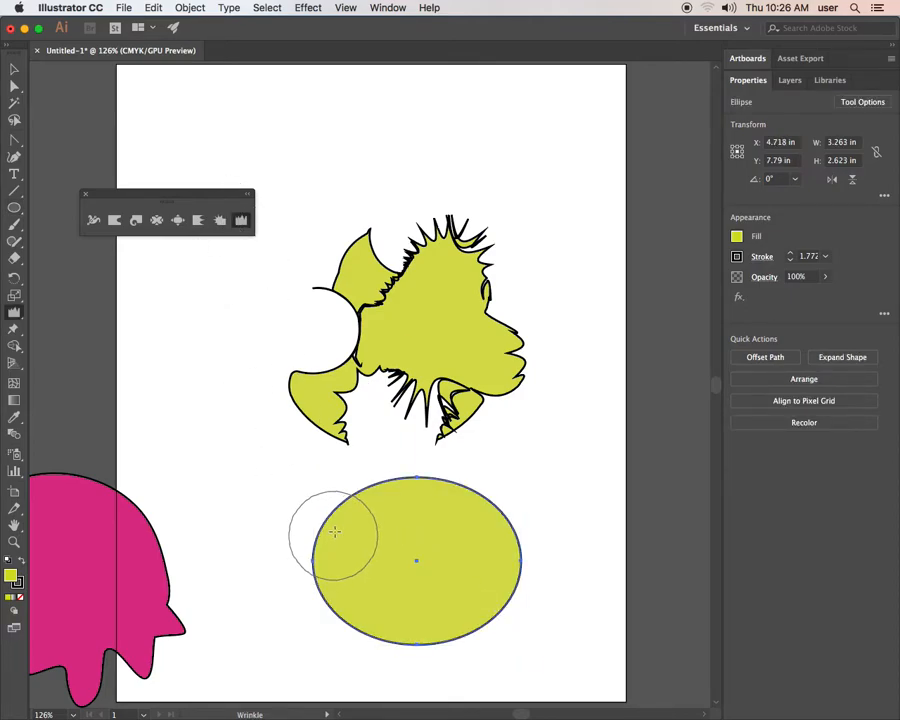
mouse_move(406, 513)
left_mouse_down()
mouse_move(461, 507)
mouse_move(502, 522)
left_mouse_up()
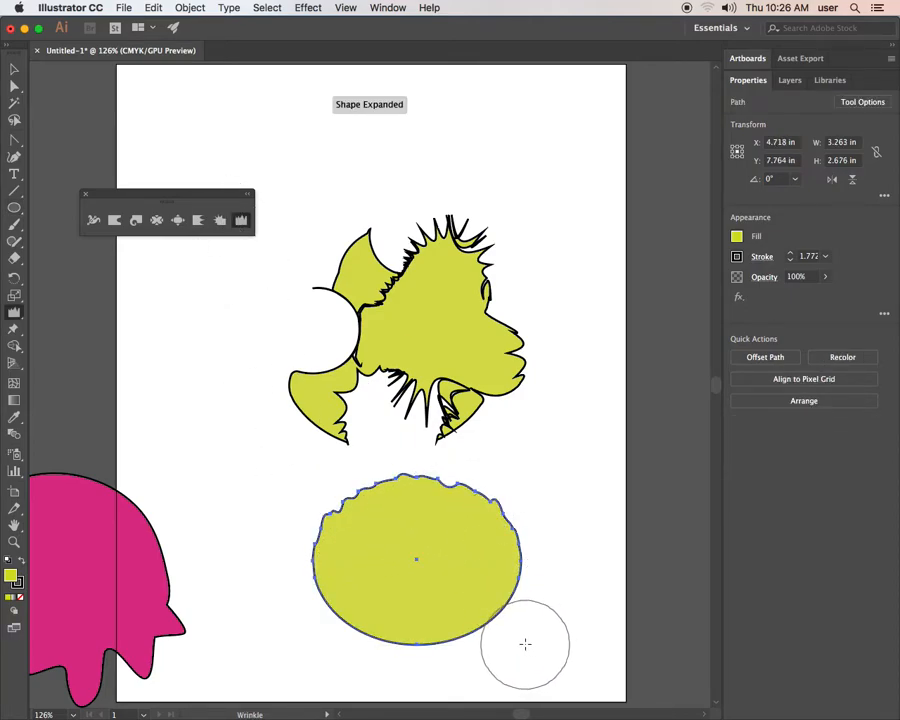
mouse_move(441, 505)
left_mouse_down()
mouse_move(331, 556)
mouse_move(491, 532)
mouse_move(514, 564)
mouse_move(478, 512)
mouse_move(498, 582)
left_mouse_up()
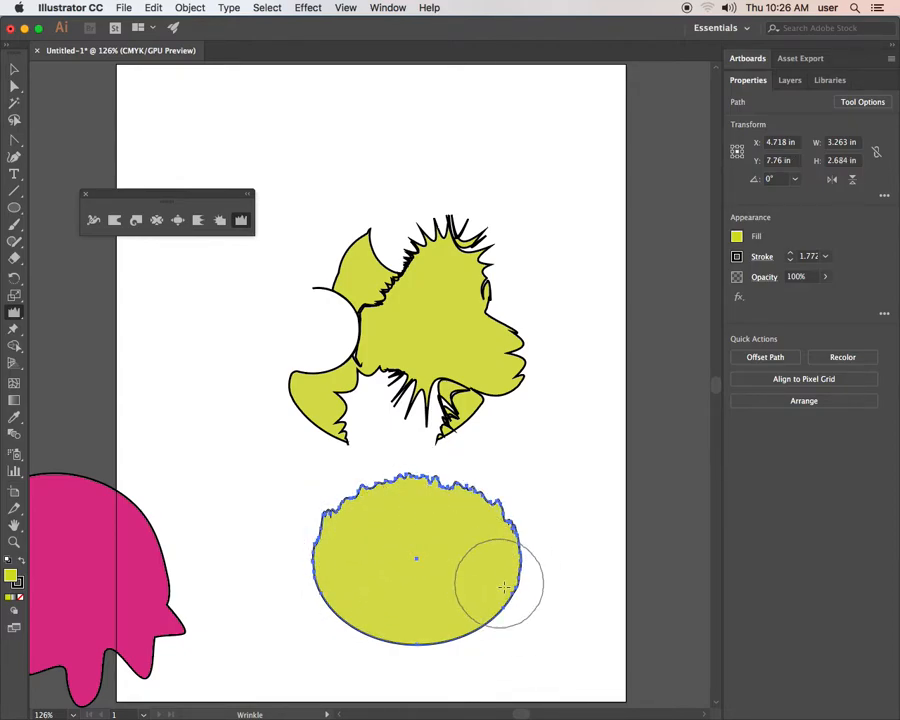
left_click(14, 68)
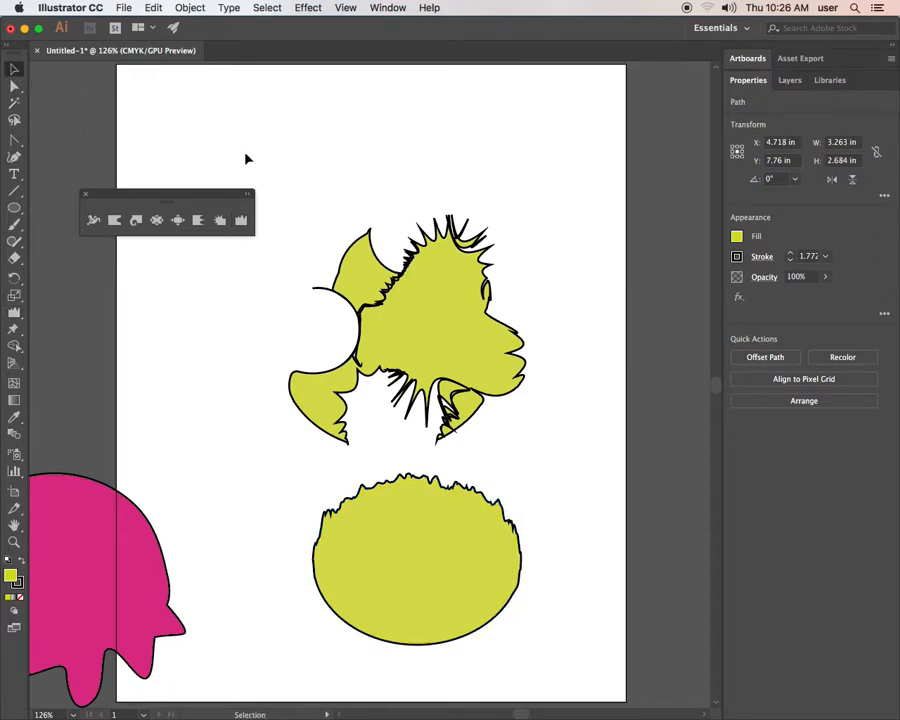
left_click(247, 158)
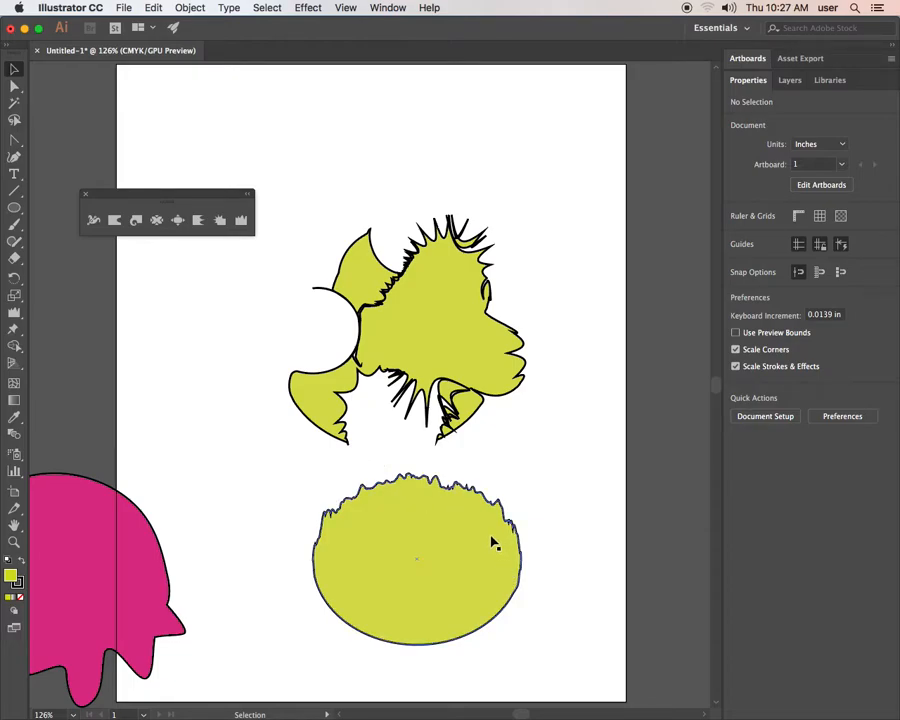
Stretch the wrinkled ellipse to about twice its height, delete the crystallized shape, and place the ellipse in the middle of the artboard.
left_click(460, 541)
left_click_drag(416, 476, 431, 215)
left_click(452, 296)
key("Delete")
left_click_drag(430, 430, 446, 532)
left_click(553, 330)
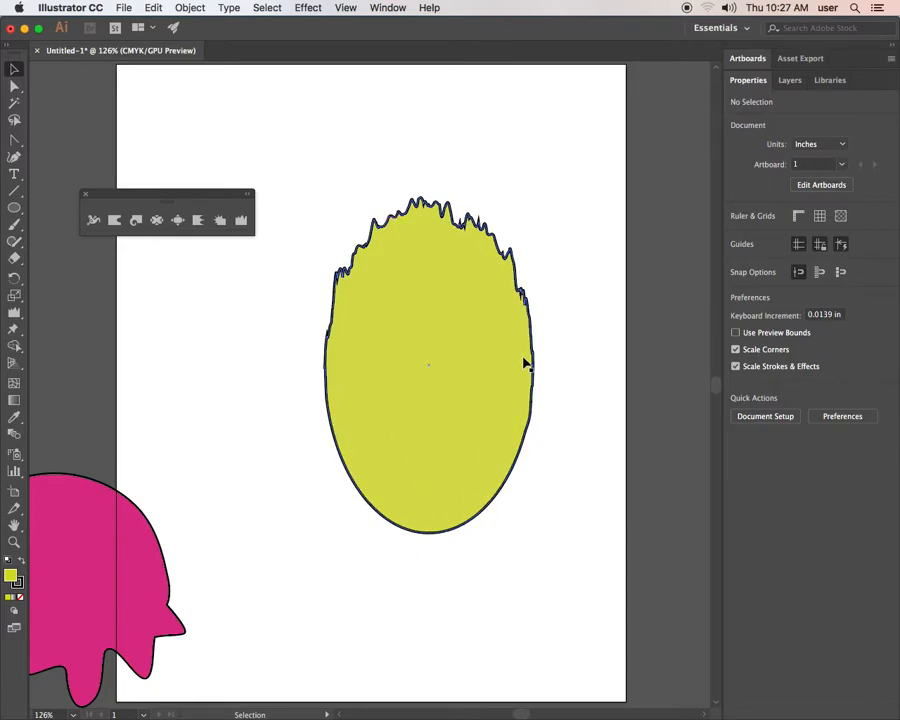
Widen the wrinkled ellipse into a nearly round shape about 5.2 in wide and 5.56 in high, and recentre it on the artboard.
left_click_drag(438, 325, 404, 342)
left_click_drag(458, 238, 563, 217)
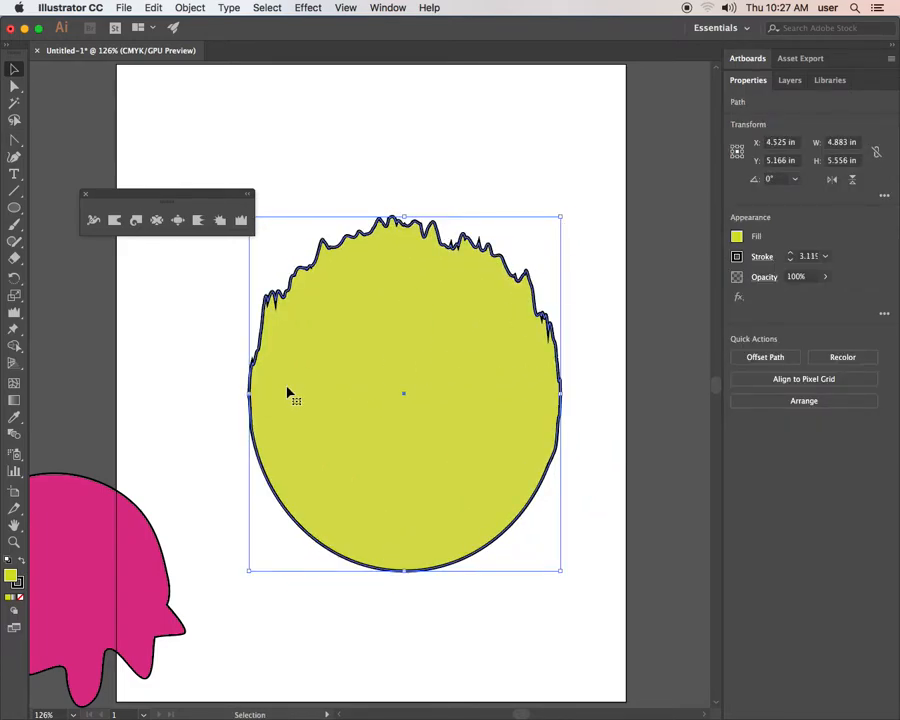
left_click_drag(249, 394, 229, 397)
left_click_drag(400, 410, 426, 426)
left_click(507, 184)
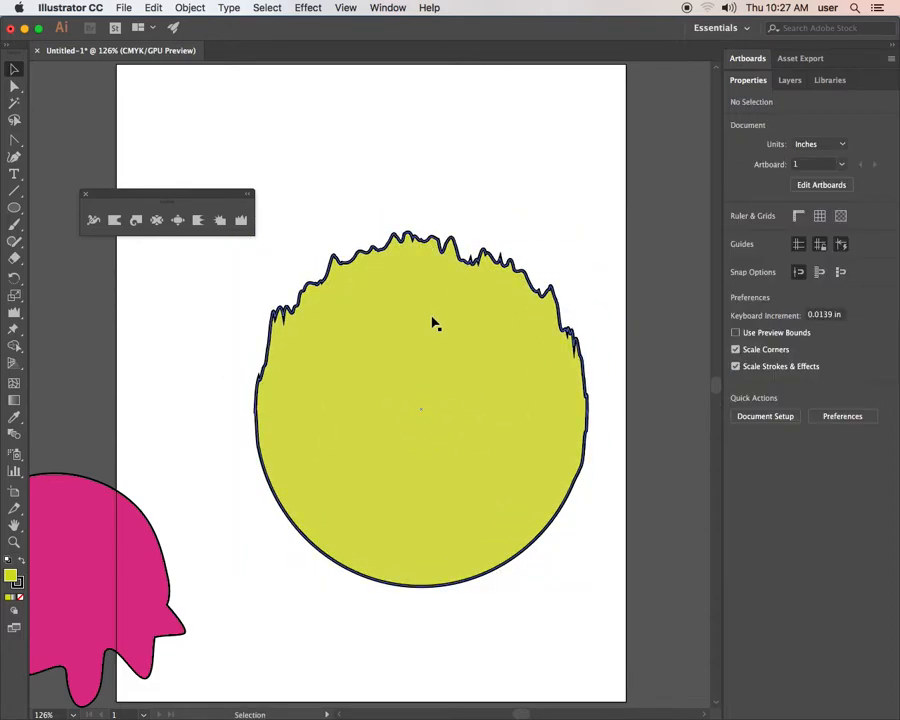
Rotate the wrinkled circle to about 287° so its jagged edge faces right, enlarge it to about 5.79 in wide, and reposition it.
left_click(519, 347)
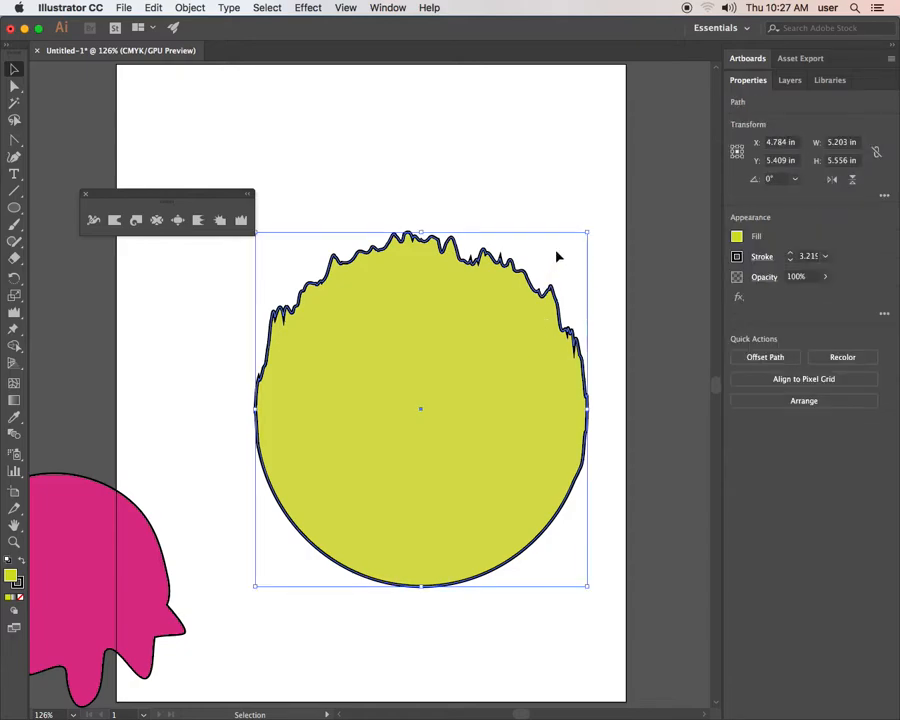
left_click_drag(590, 226, 632, 558)
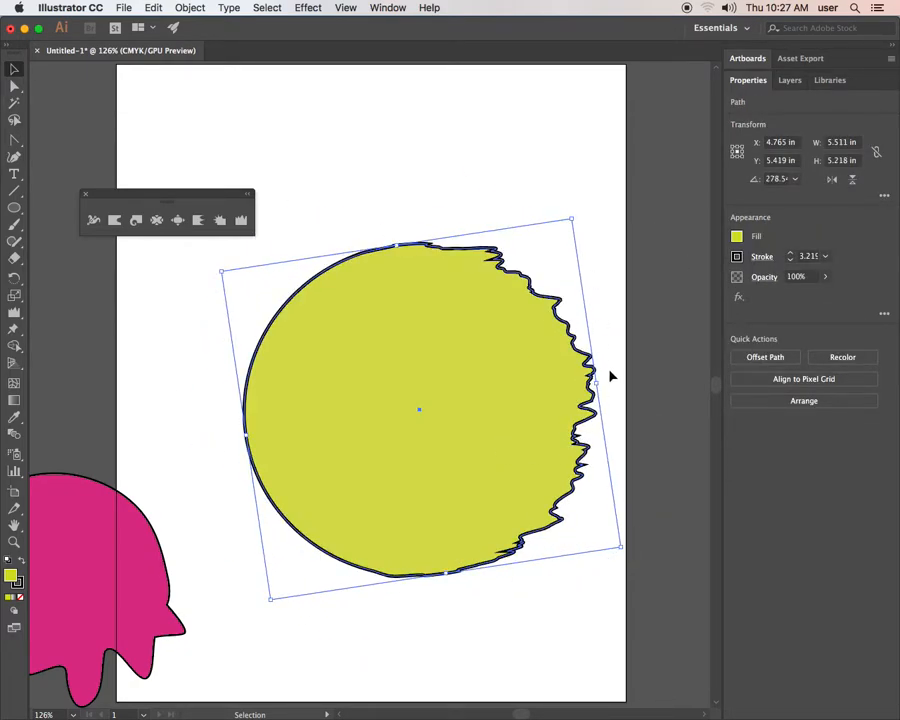
left_click_drag(602, 379, 595, 340)
left_click_drag(511, 356, 516, 343)
left_click_drag(570, 508, 578, 472)
left_click_drag(440, 350, 482, 350)
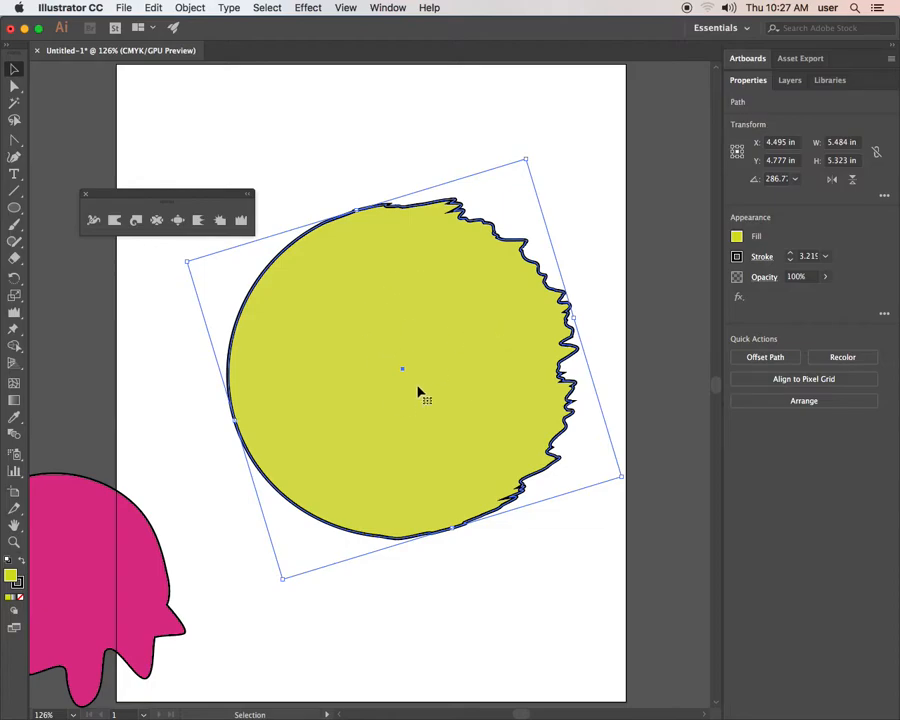
left_click_drag(235, 421, 215, 431)
left_click_drag(458, 371, 476, 347)
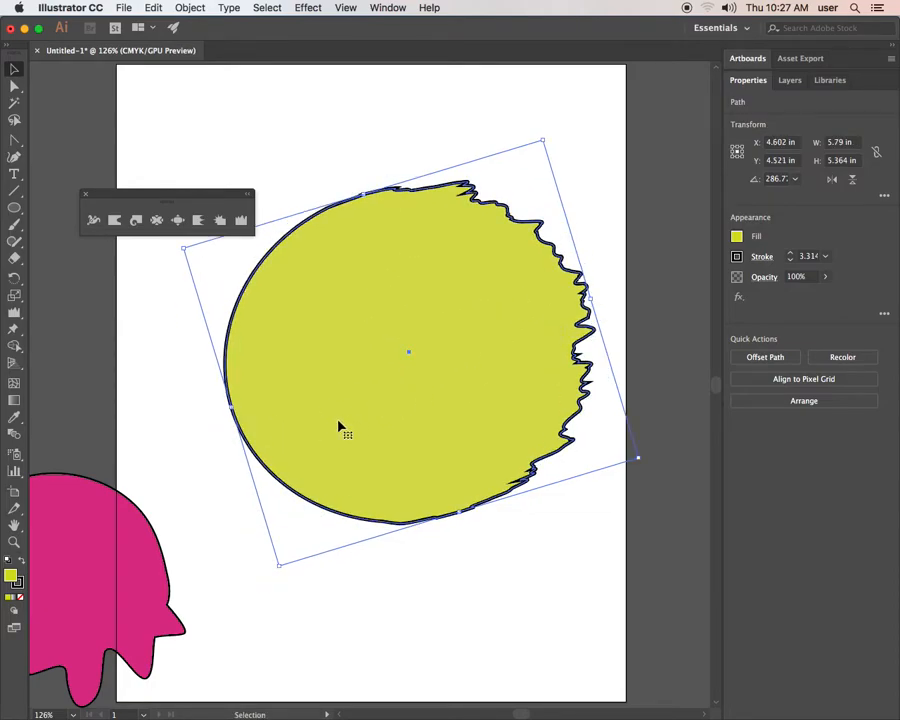
Draw three parallel slanted lines with the Line Segment tool, starting inside the circle and running out past its jagged edge.
left_click(16, 191)
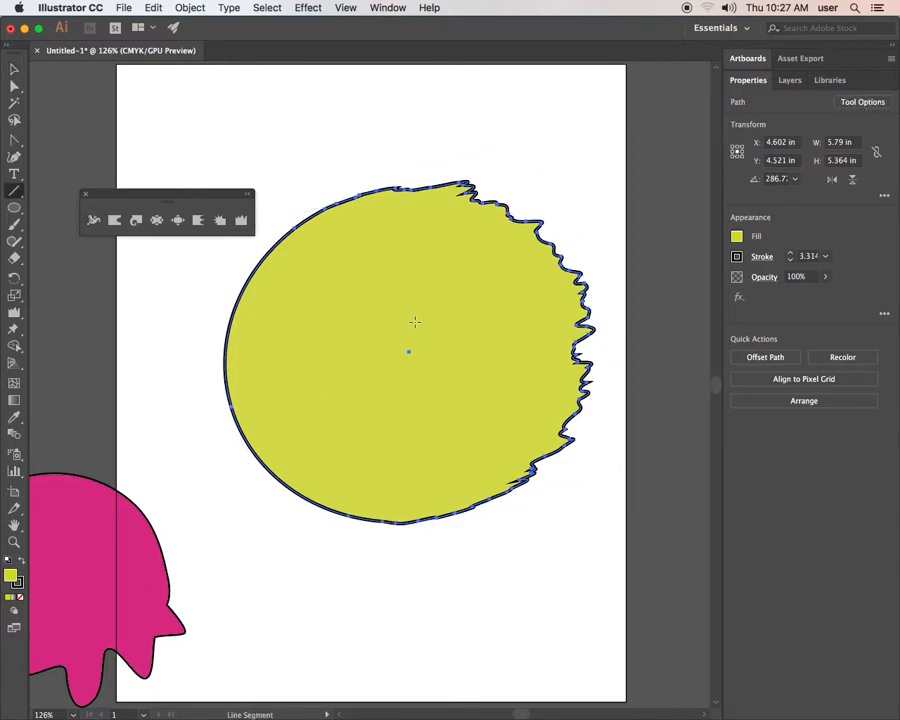
mouse_move(347, 297)
left_mouse_down()
mouse_move(580, 156)
mouse_move(280, 232)
mouse_move(449, 187)
left_mouse_up()
left_click_drag(215, 320, 533, 229)
left_click_drag(230, 404, 500, 331)
left_click_drag(365, 420, 606, 409)
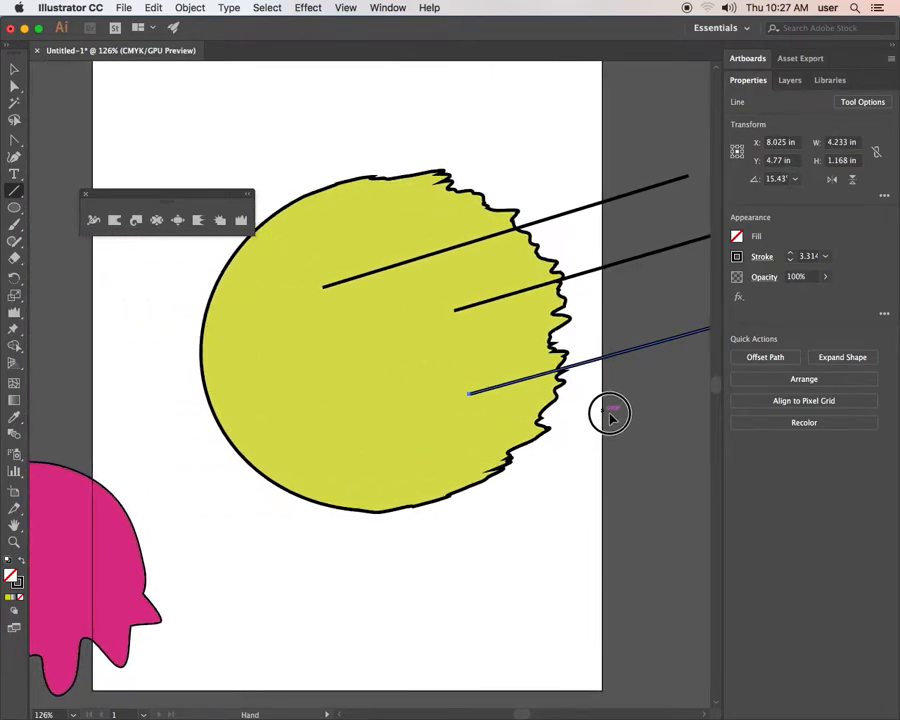
Scale the circle and its three lines down together to about 5.45 by 3.26 in, and move them to the middle of the artboard.
left_click_drag(300, 140, 631, 446)
left_click_drag(203, 512, 427, 379)
left_click_drag(506, 322, 309, 430)
left_click(481, 211)
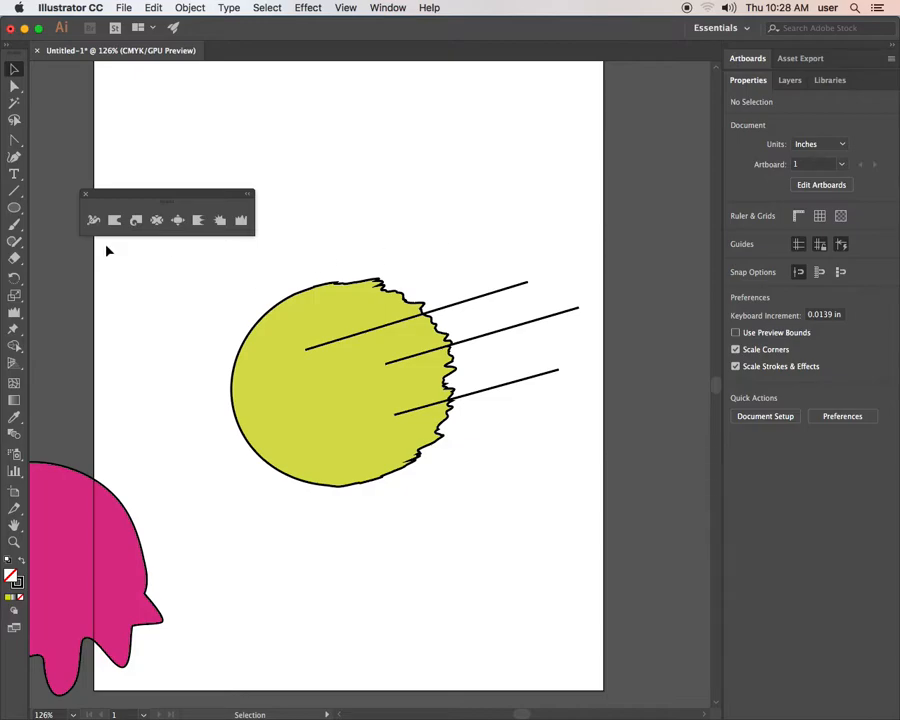
Close the floating set of distortion tools, and move the circle with its three lines to the upper part of the artboard.
left_click(84, 197)
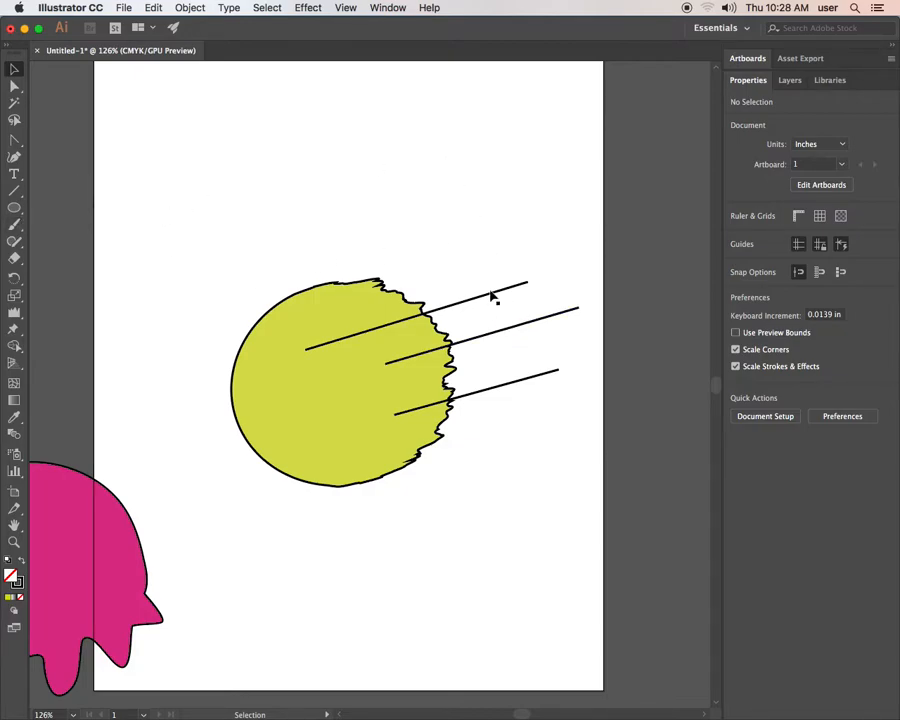
left_click_drag(268, 232, 530, 528)
left_click(454, 364, "shift")
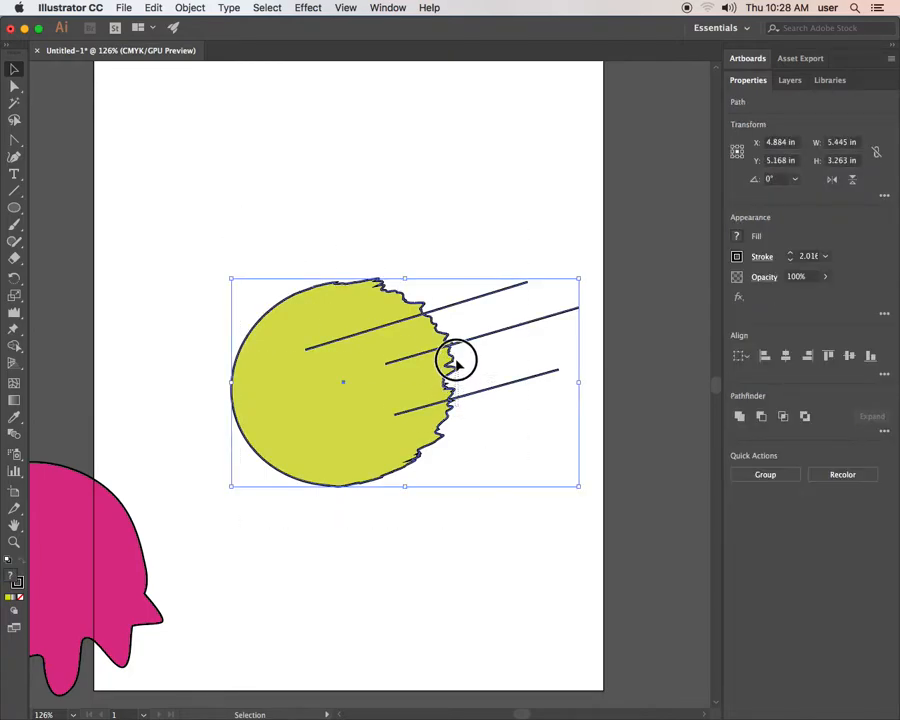
left_click(456, 304, "shift")
left_click(442, 450, "shift")
left_click_drag(386, 406, 355, 280)
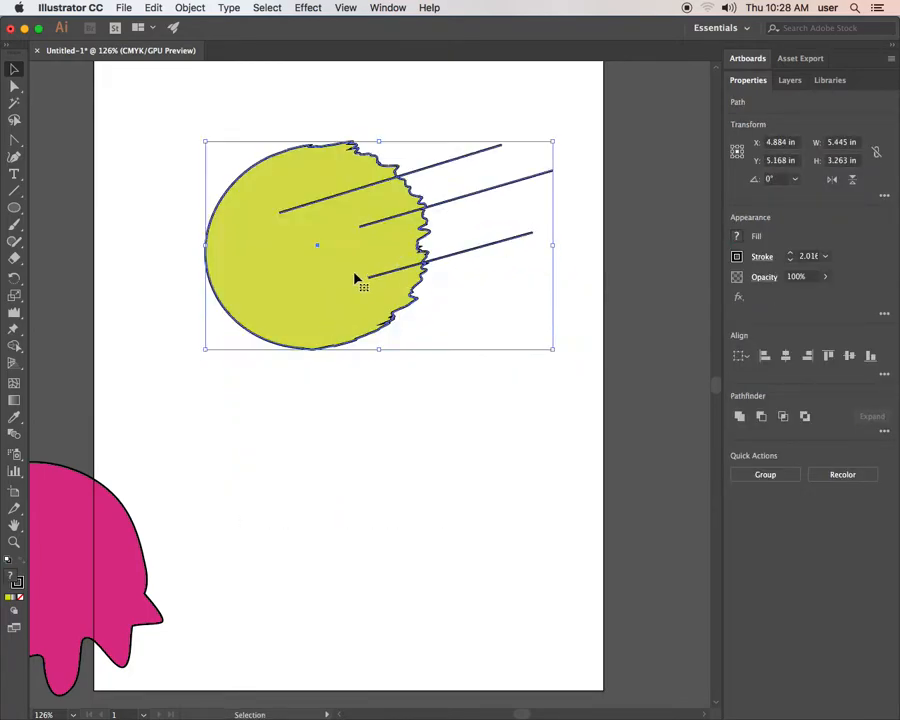
Show the list of Width and distortion tools.
left_click(13, 315)
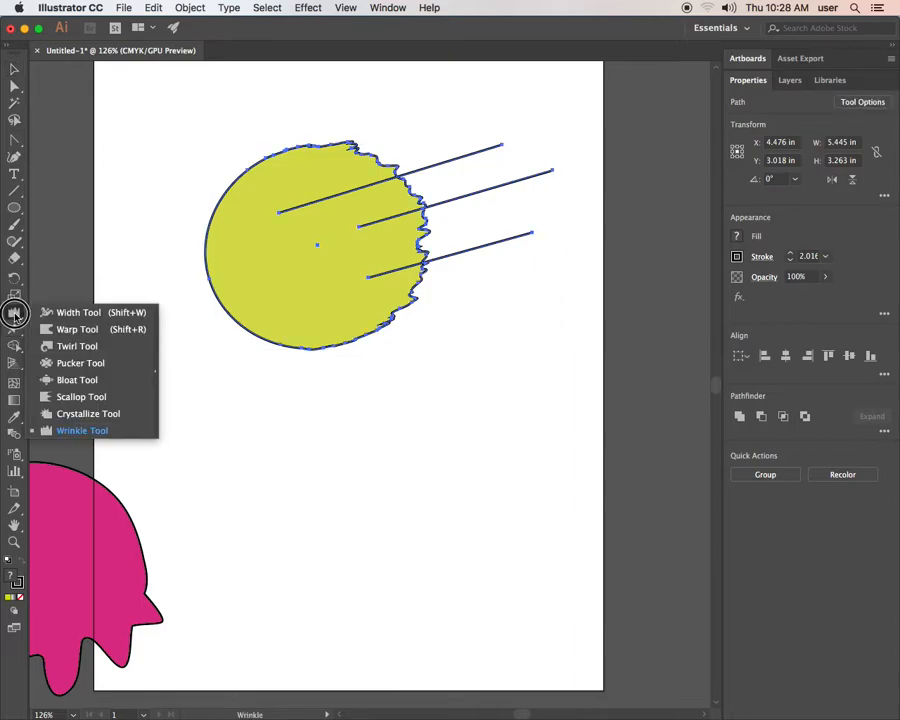